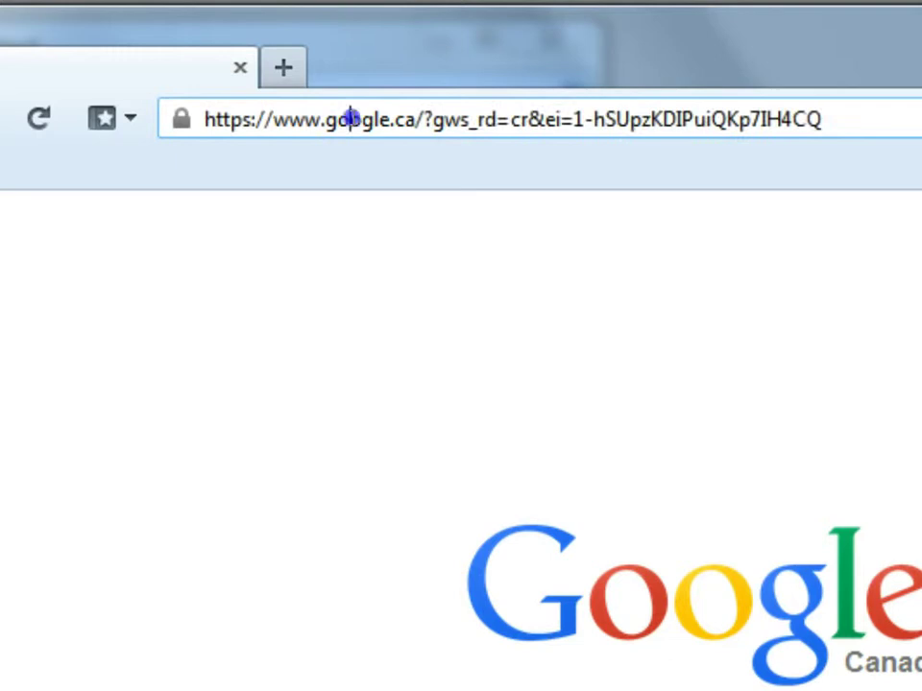
click(353, 117)
text(www)
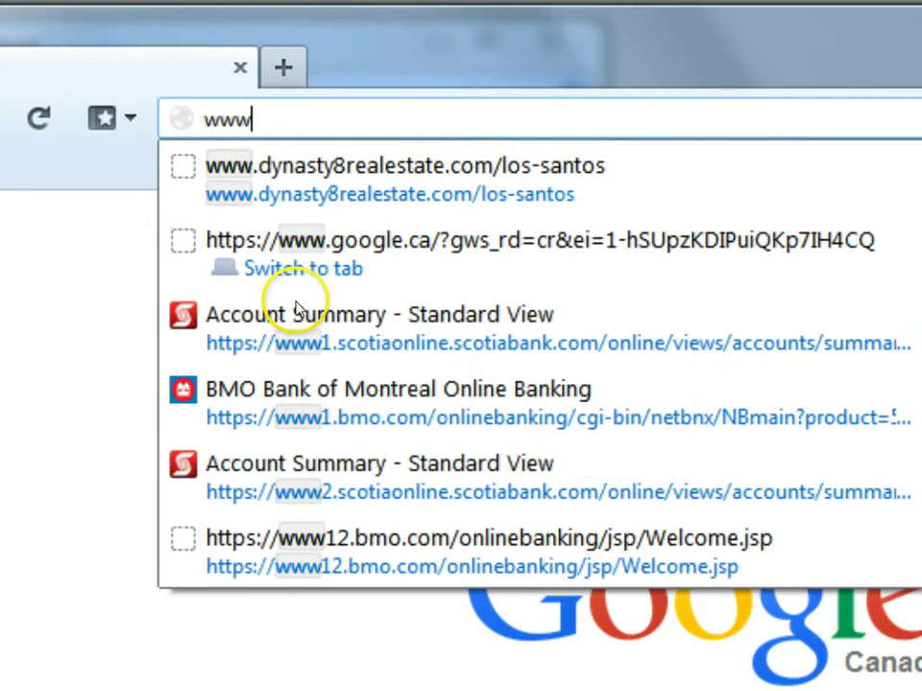
text(.oksir.)
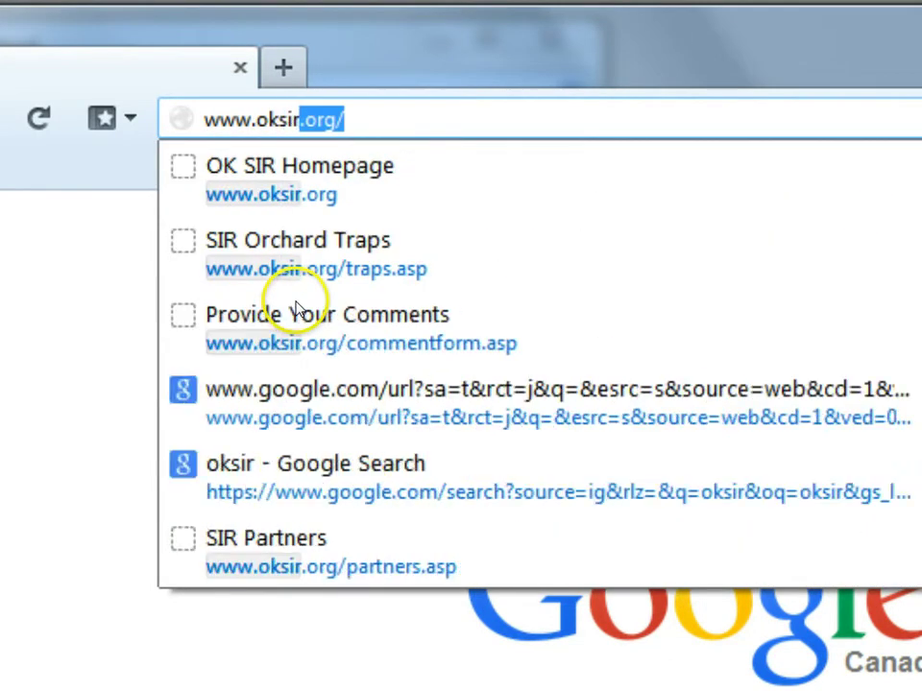
text(org)
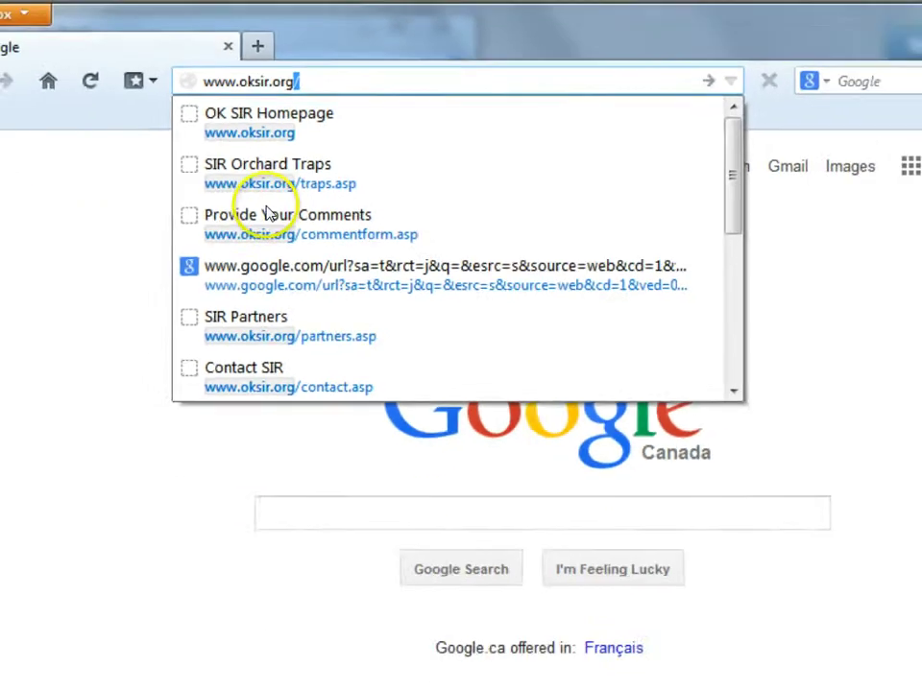
key(Return)
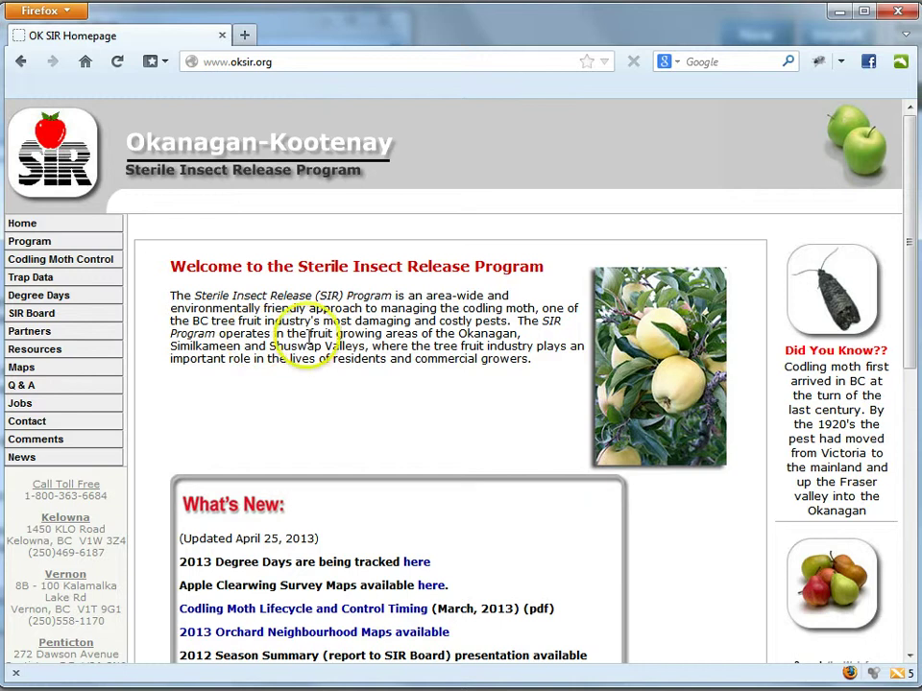
scroll(422, 355, down, 4)
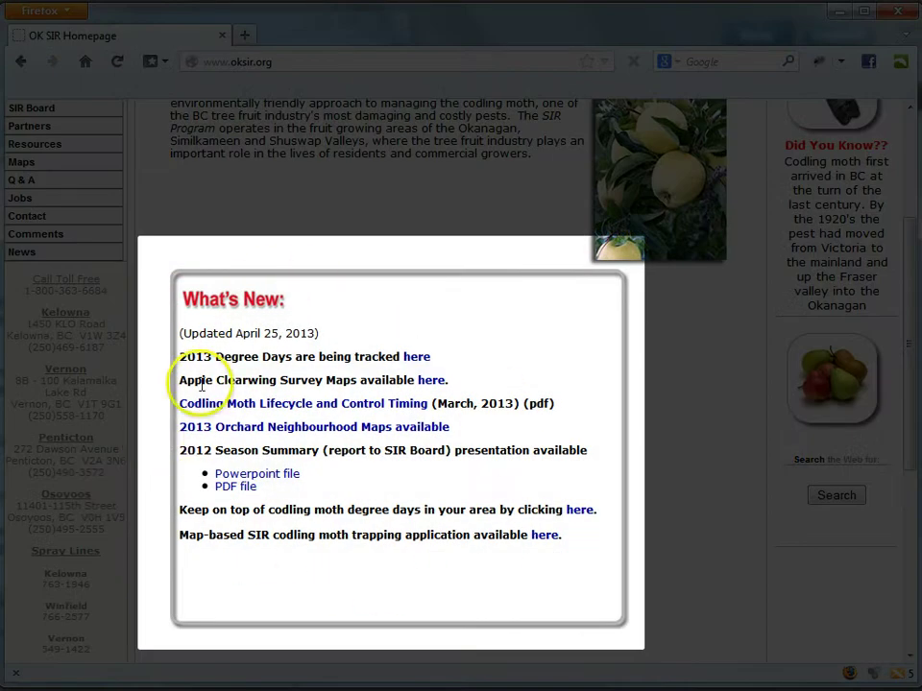
scroll(260, 404, up, 4)
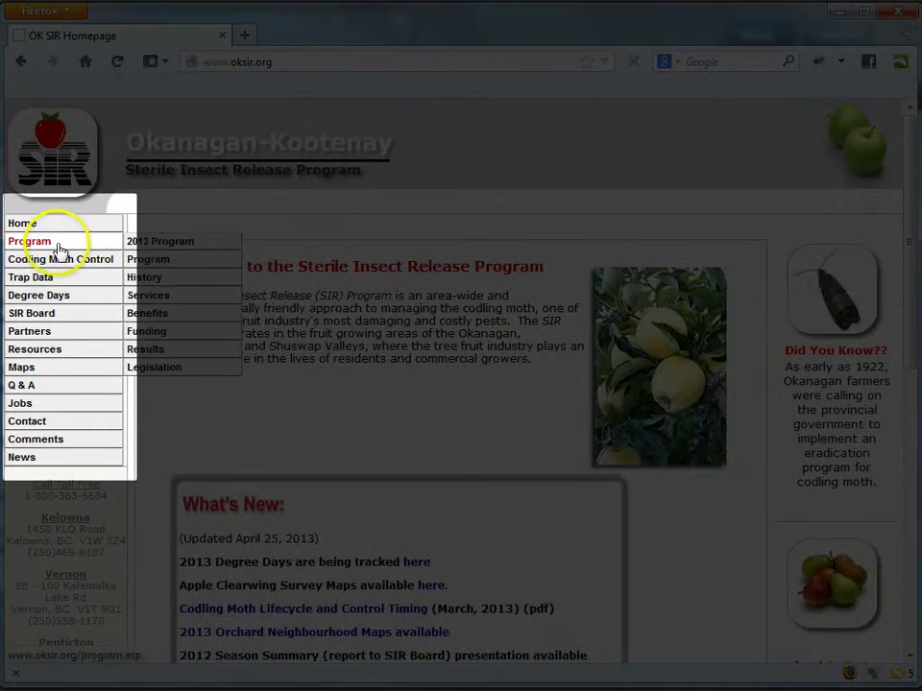
mouse_move(50, 267)
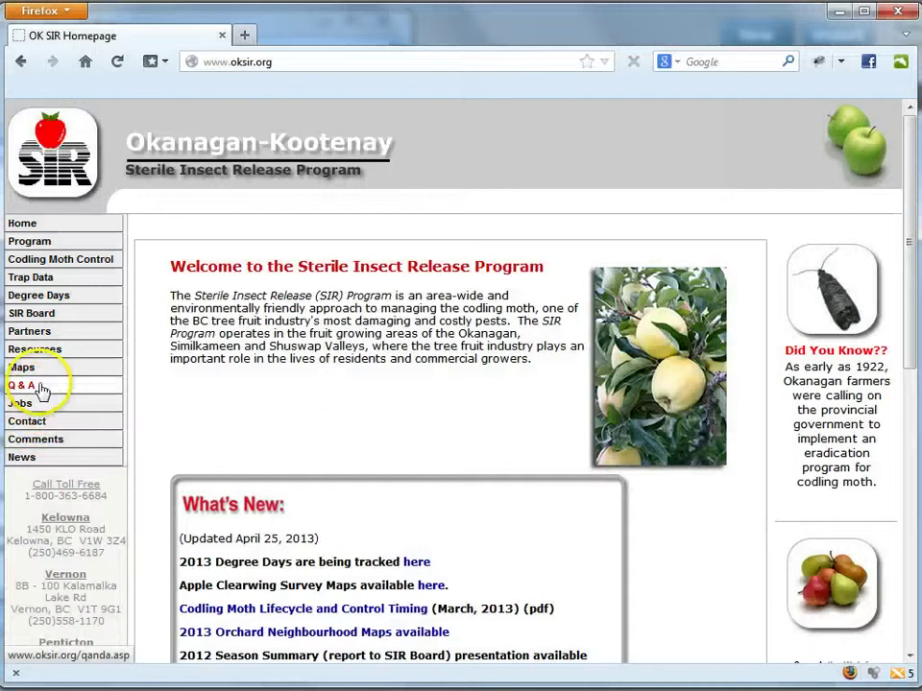
mouse_move(44, 307)
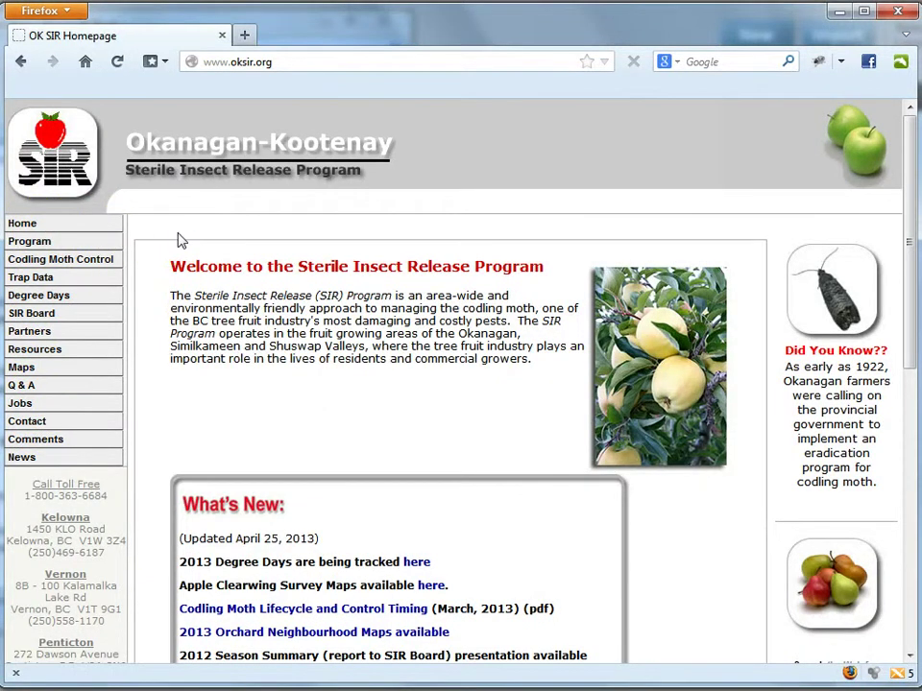
Go to the Trap Data page and launch the SIR Web Mapping Application
click(74, 282)
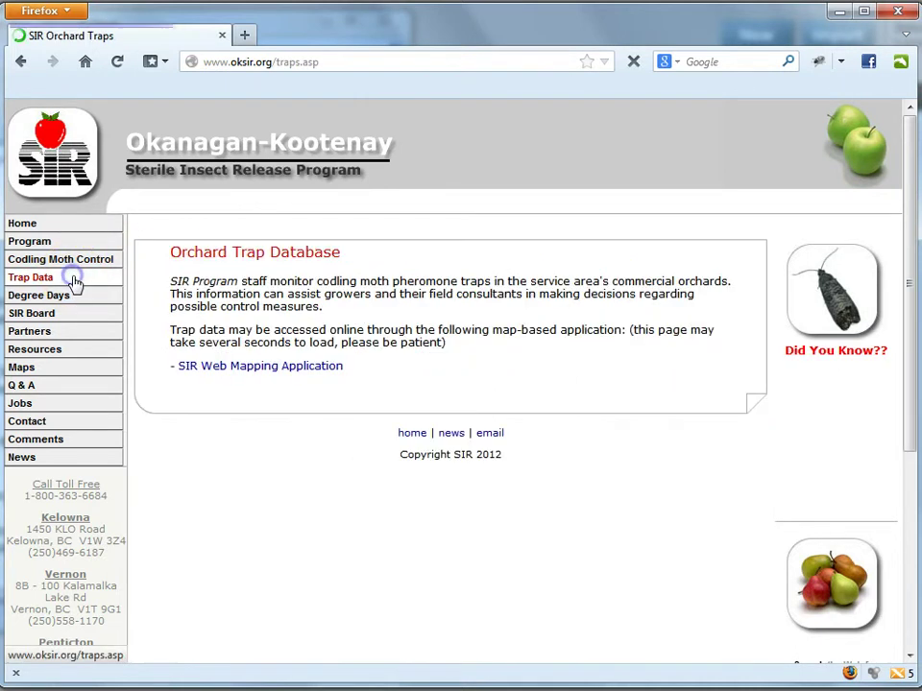
click(286, 371)
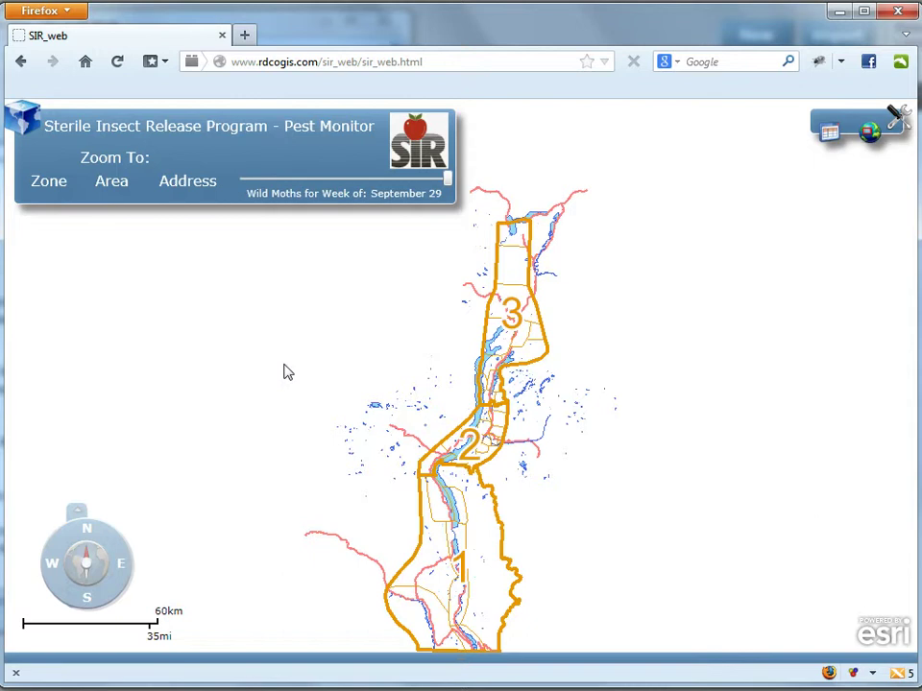
click(208, 345)
drag(534, 504, 574, 436)
drag(441, 359, 392, 377)
click(537, 401)
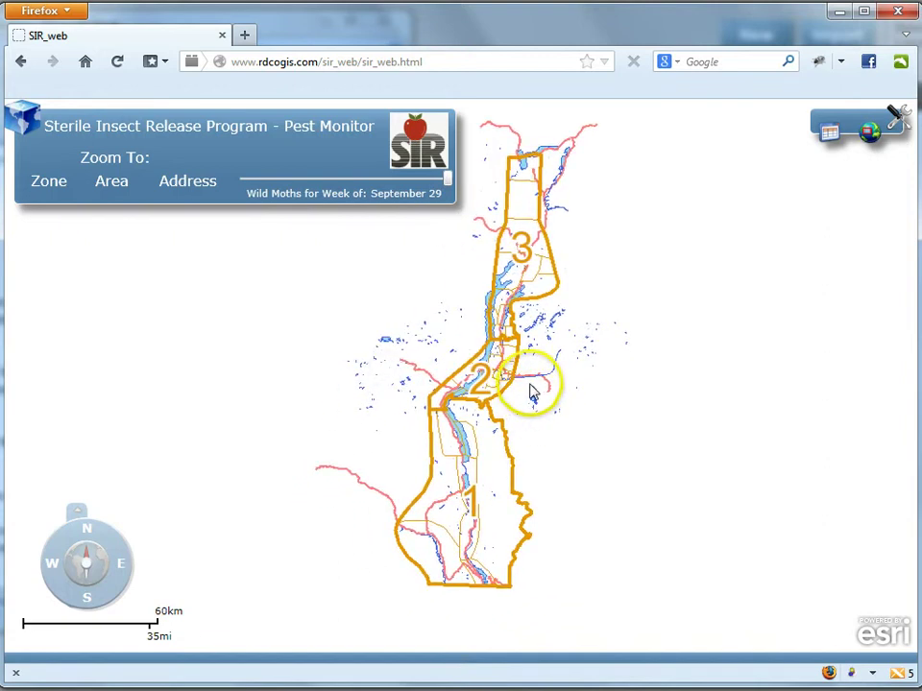
drag(533, 394, 518, 409)
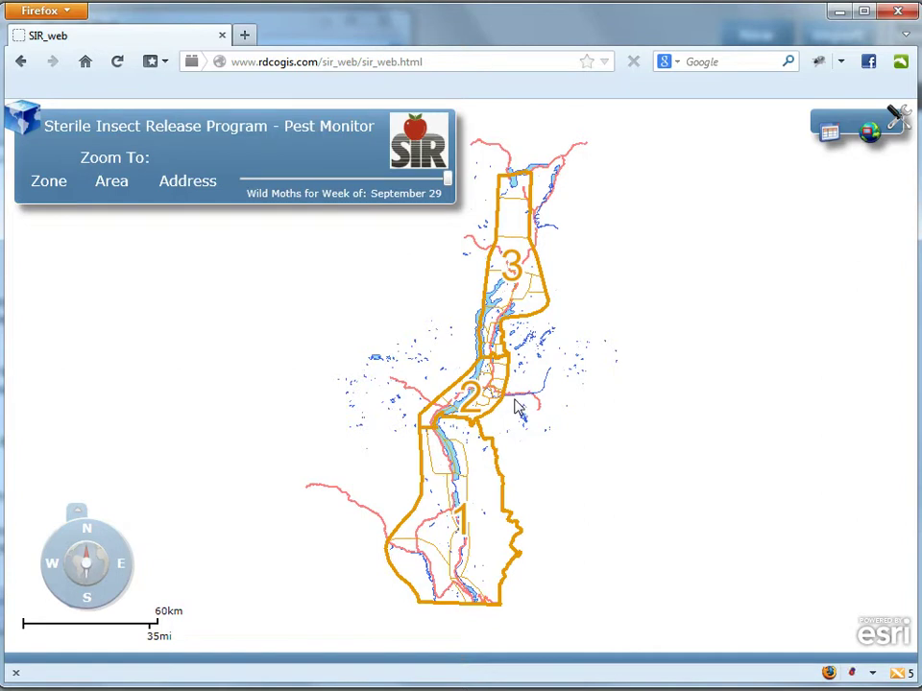
click(515, 394)
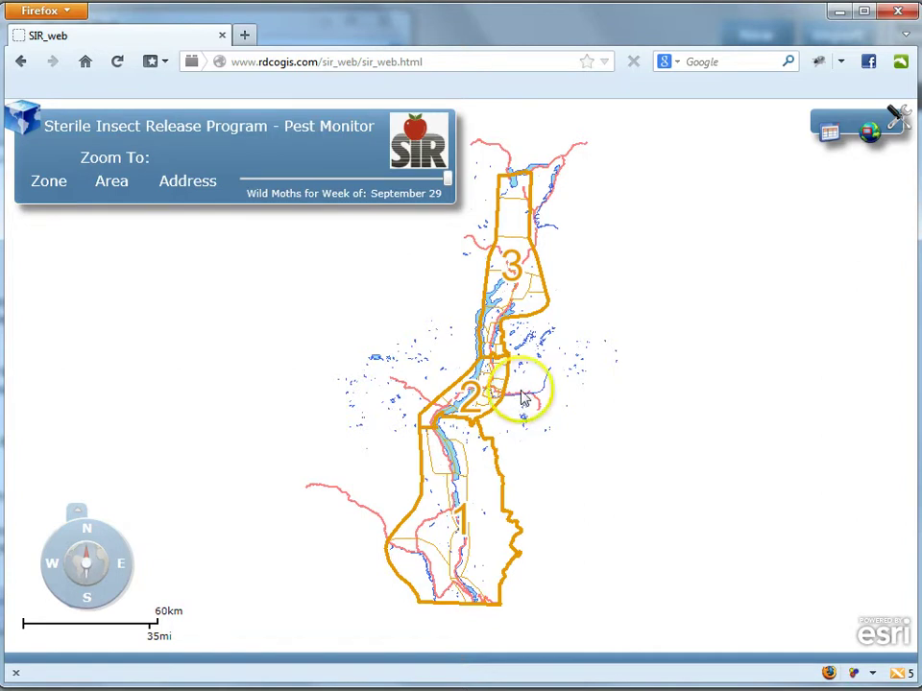
Zoom into zone 2 and recentre the map around it
scroll(514, 398, up, 4)
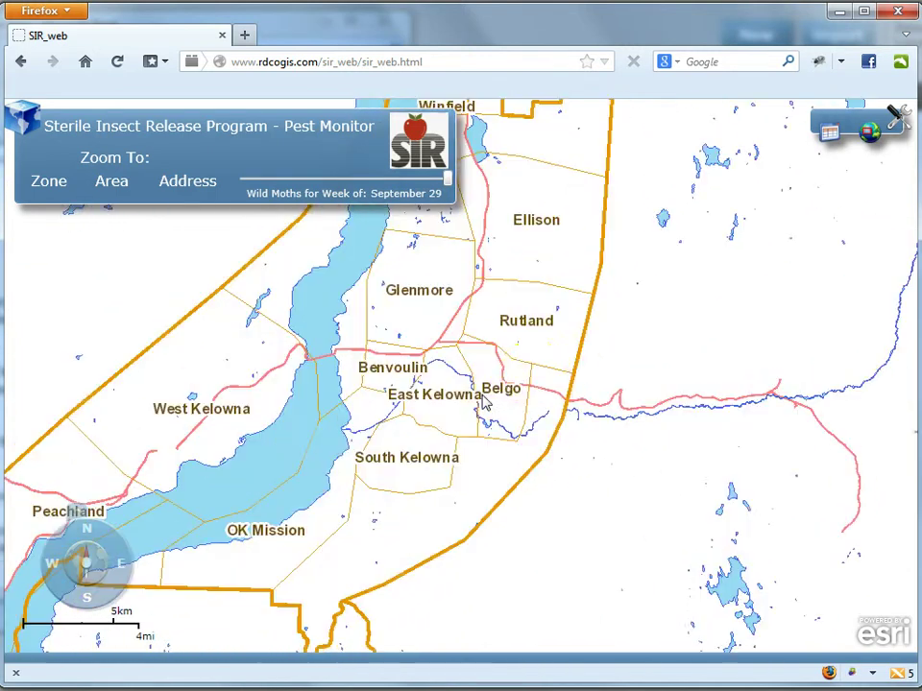
click(631, 350)
drag(631, 350, 685, 380)
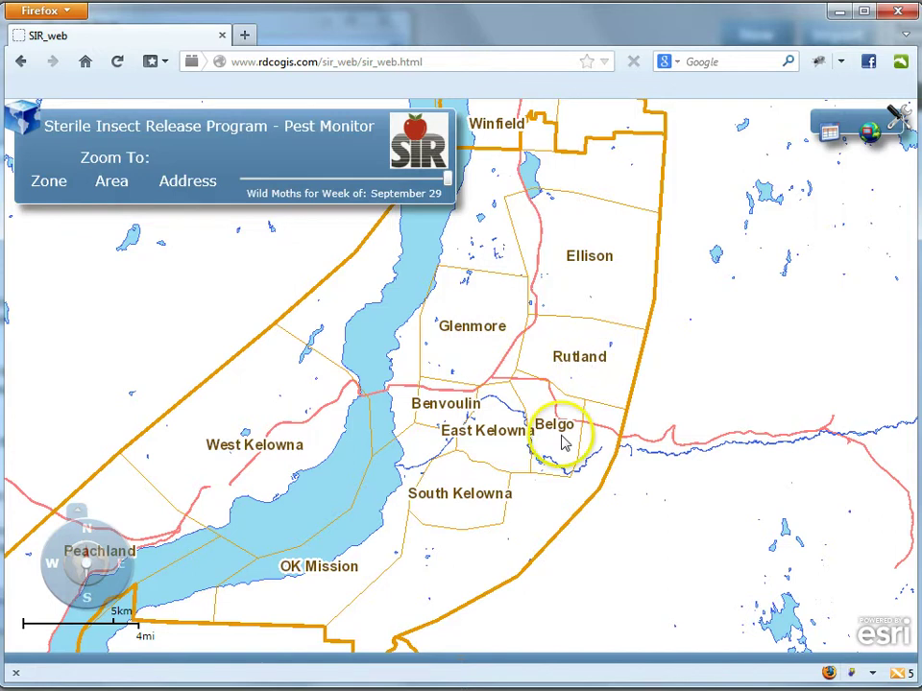
drag(564, 444, 545, 436)
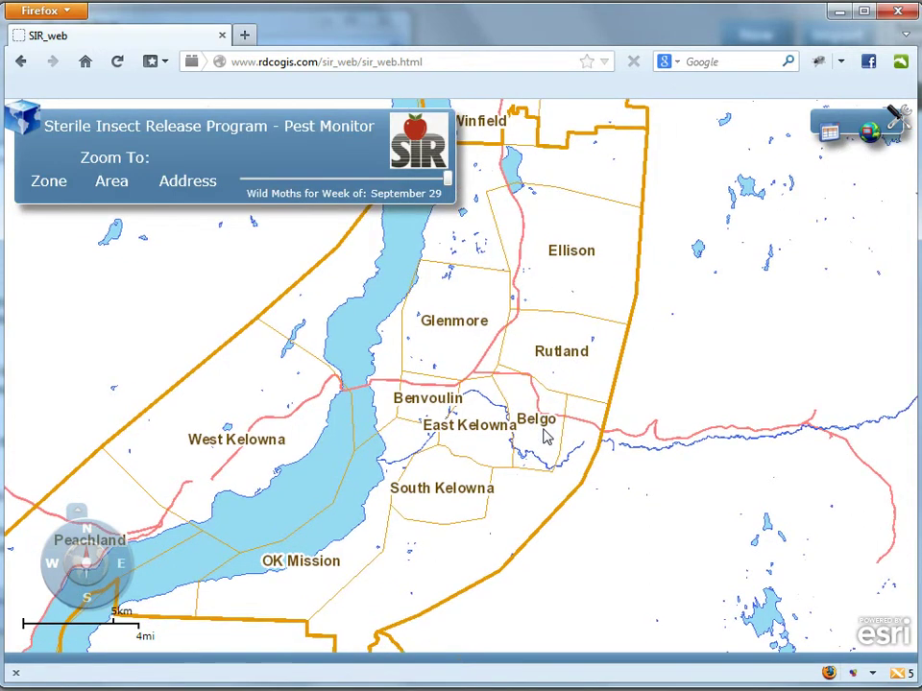
scroll(545, 436, down, 3)
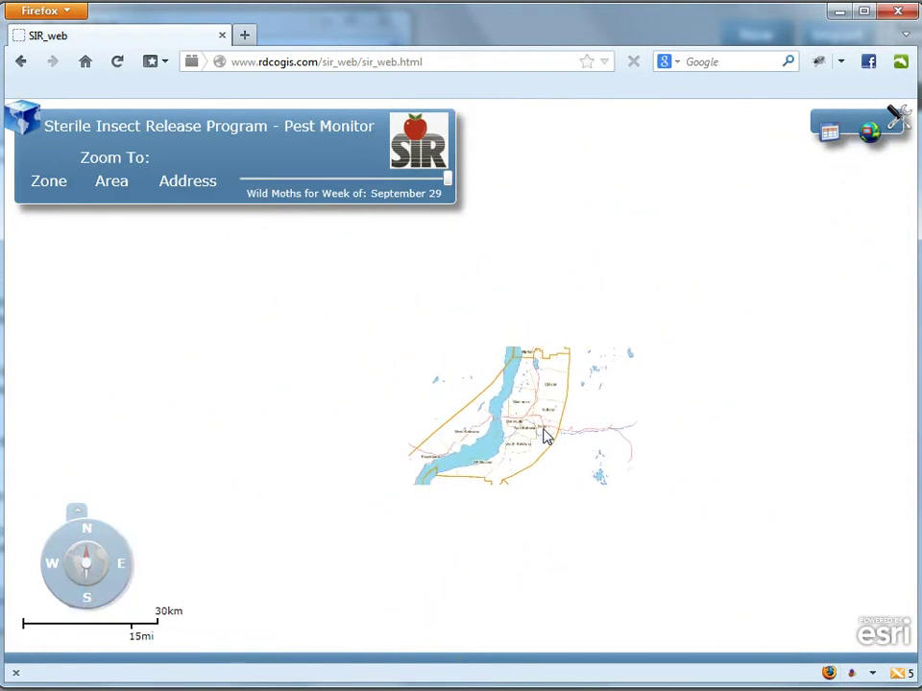
drag(570, 438, 588, 363)
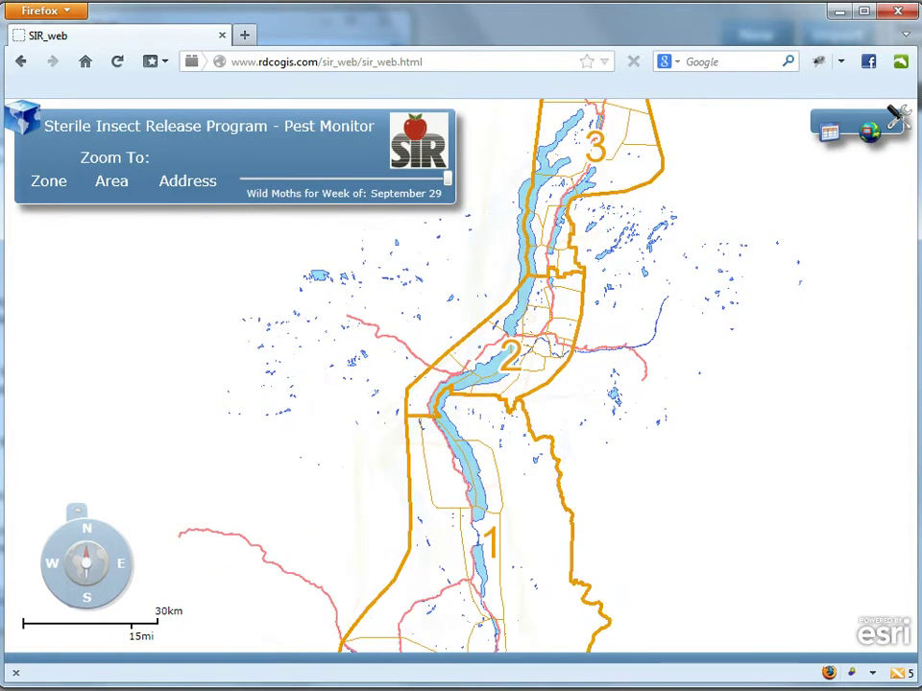
drag(574, 422, 602, 349)
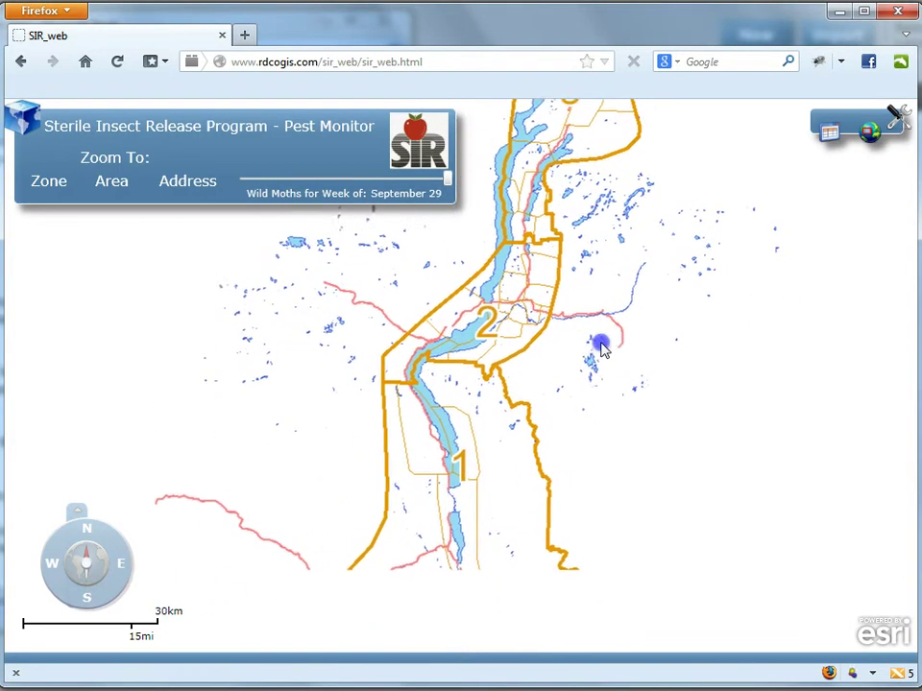
Zoom in on East Kelowna until individual parcel boundaries appear
scroll(524, 333, up, 1)
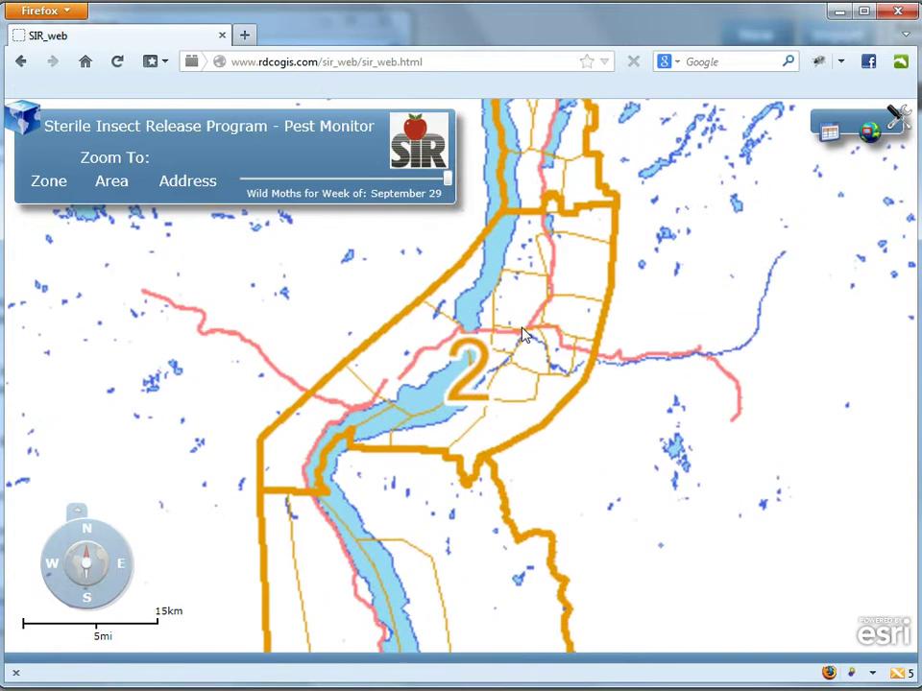
scroll(524, 330, up, 1)
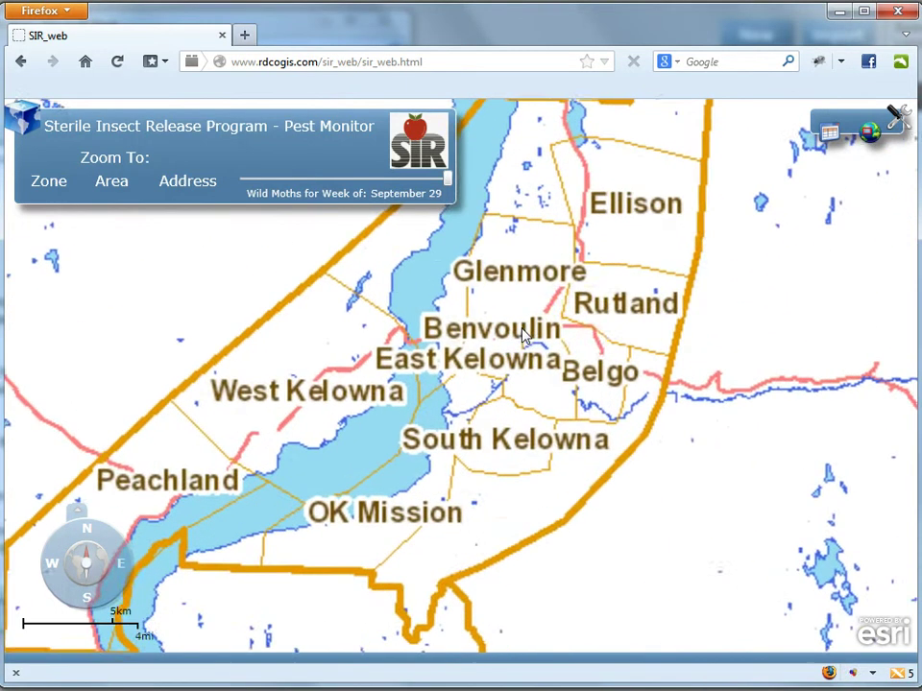
click(742, 315)
click(649, 382)
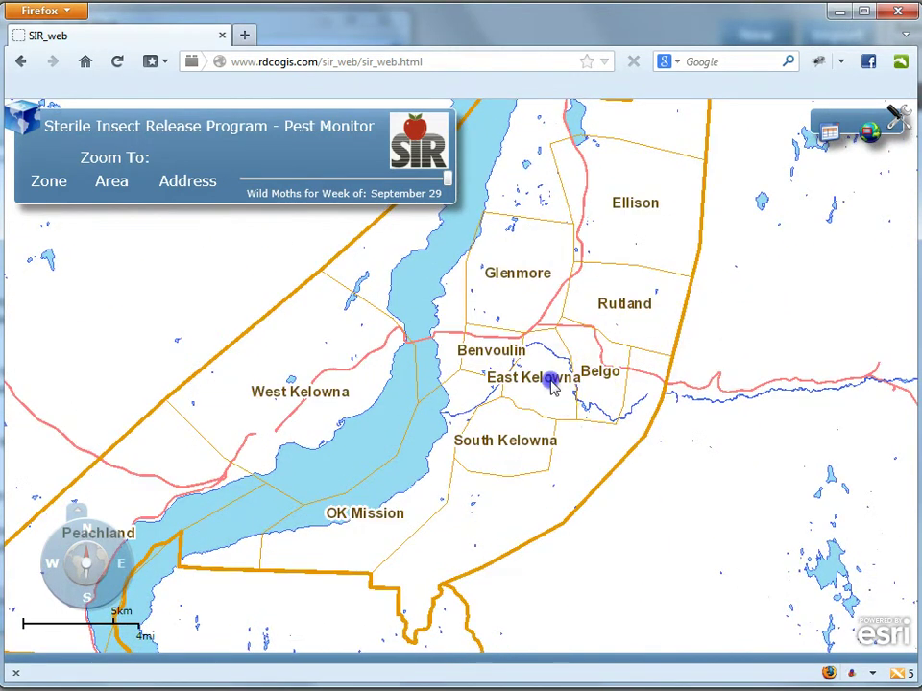
drag(550, 383, 370, 374)
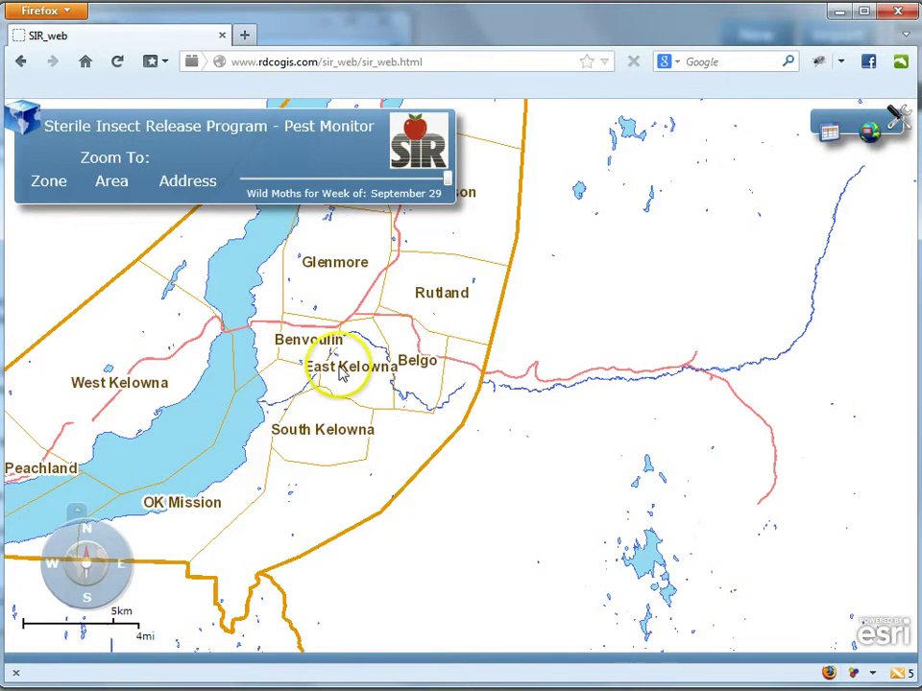
scroll(352, 379, up, 3)
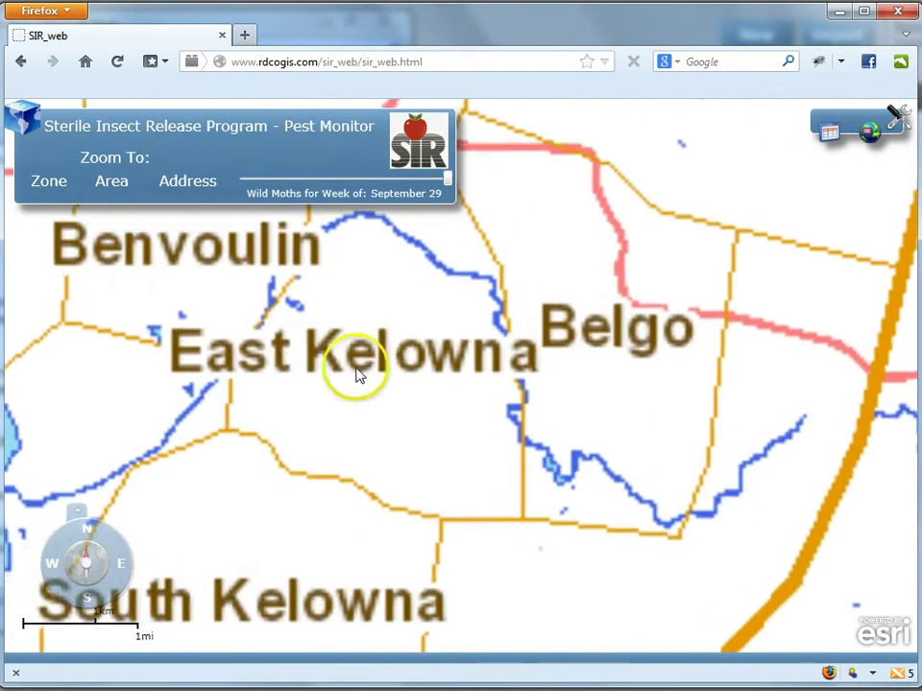
scroll(374, 363, up, 1)
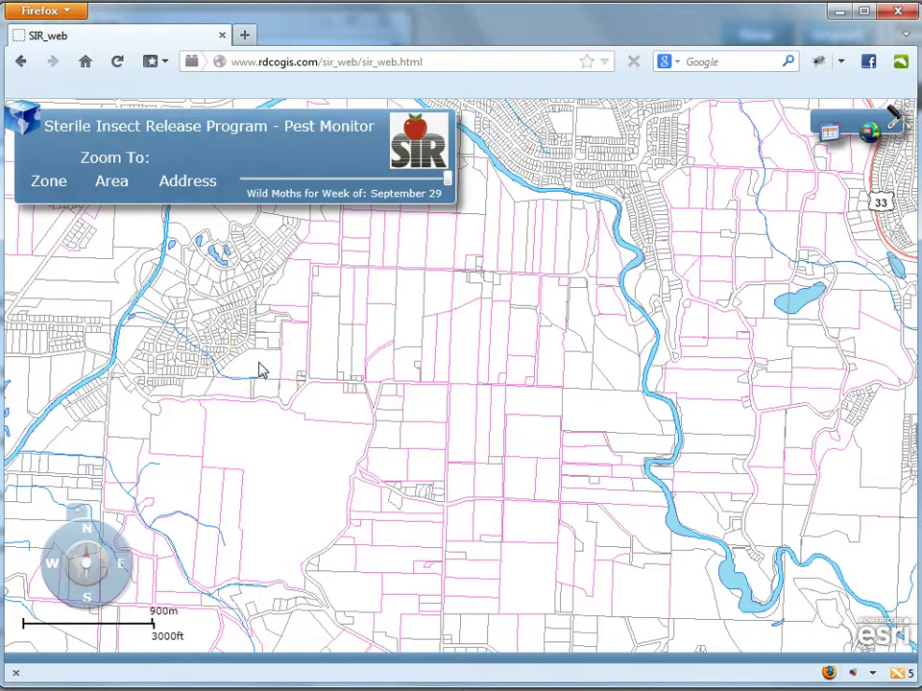
Zoom to the large K.L.O. Rd parcel south of McCulloch Rd and show its moth counts
drag(259, 371, 327, 364)
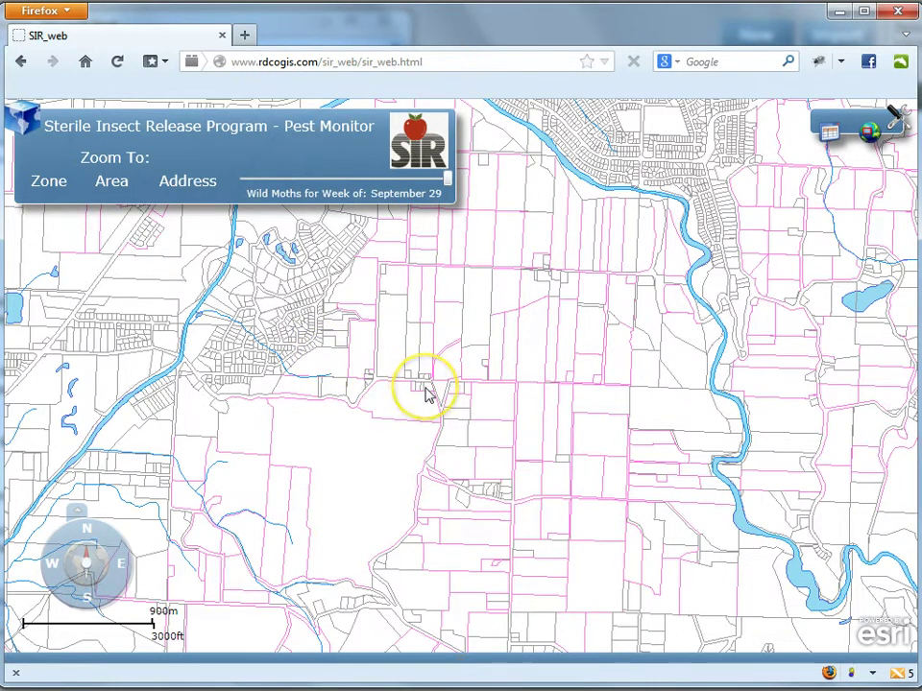
scroll(423, 392, up, 1)
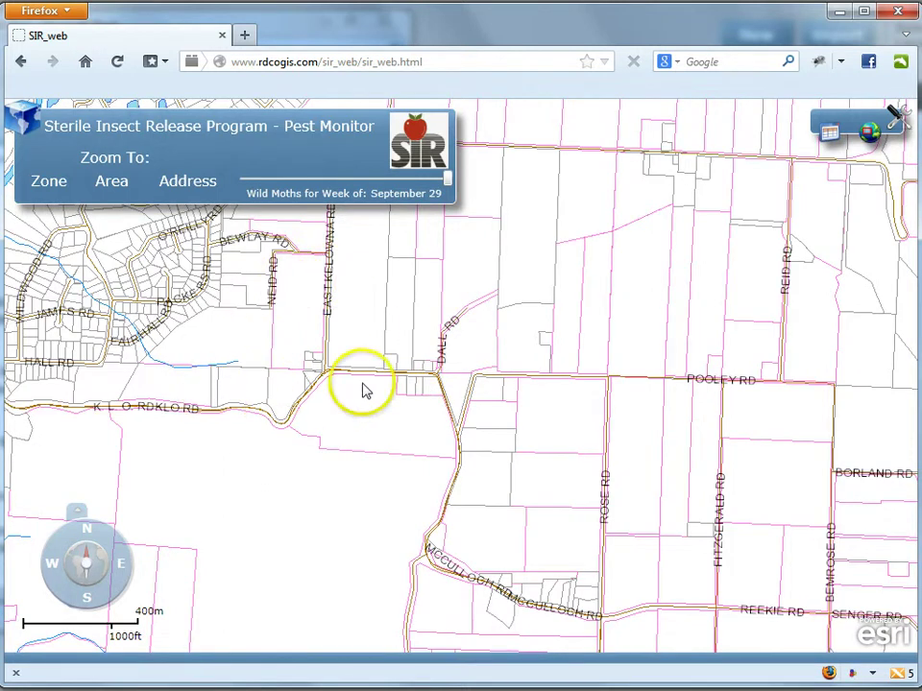
drag(422, 386, 429, 345)
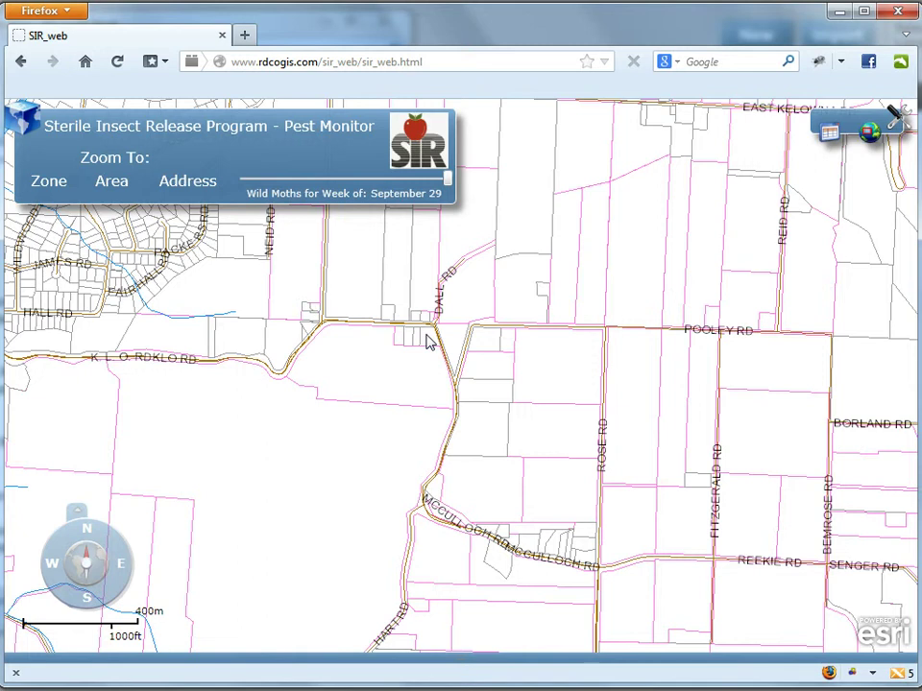
scroll(430, 344, up, 1)
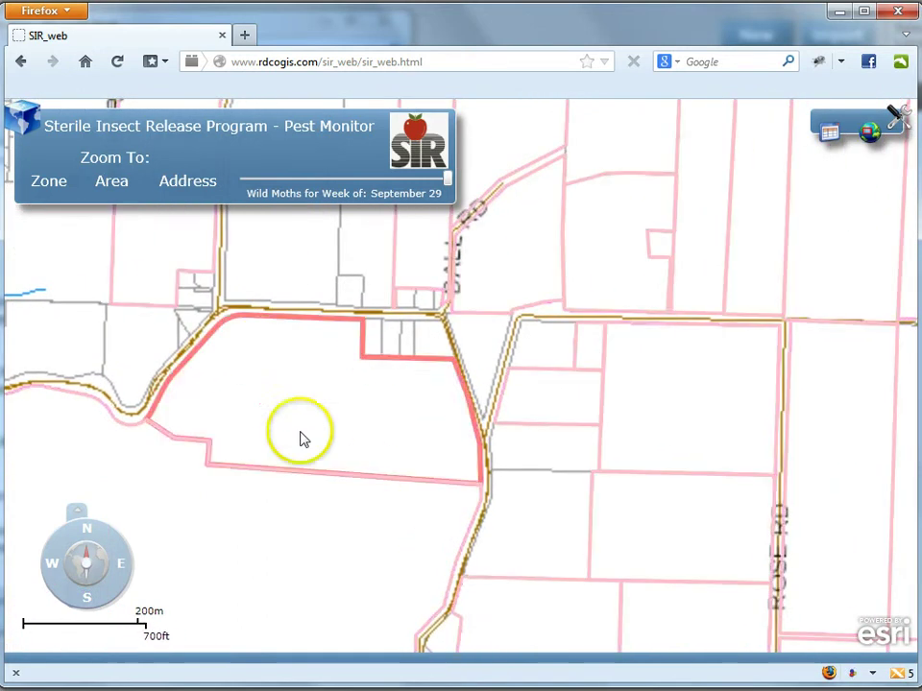
drag(433, 336, 459, 333)
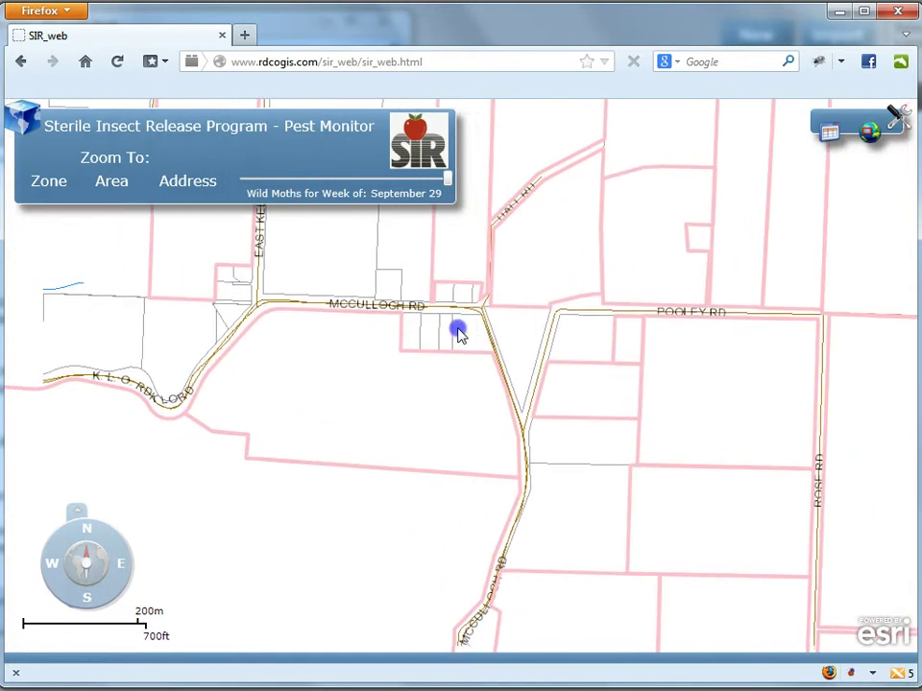
click(405, 354)
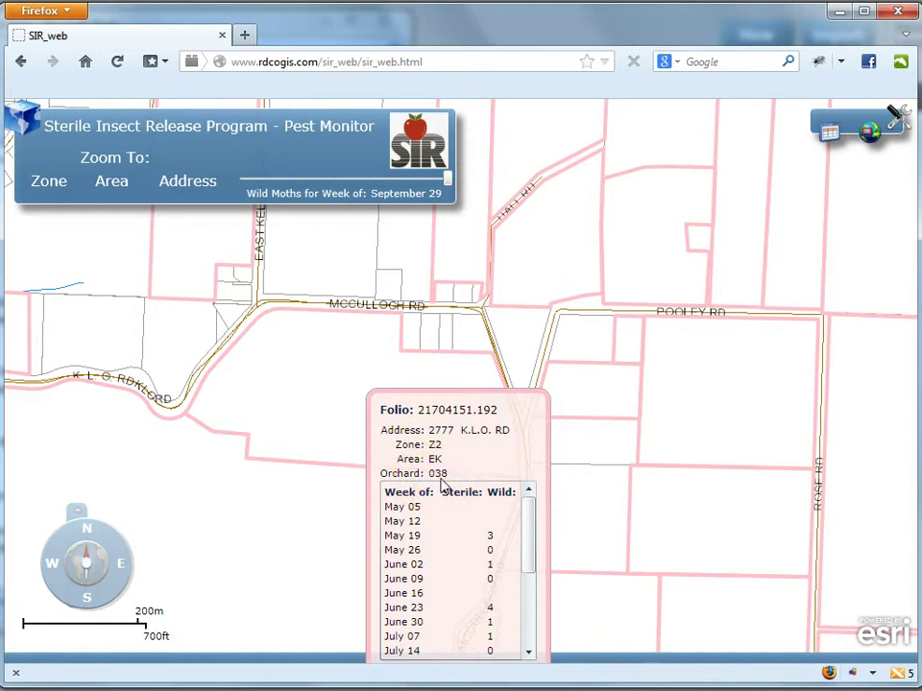
View moth counts for the neighbouring parcels on Rose Rd, Pooley Rd and Hall Rd
drag(531, 538, 530, 494)
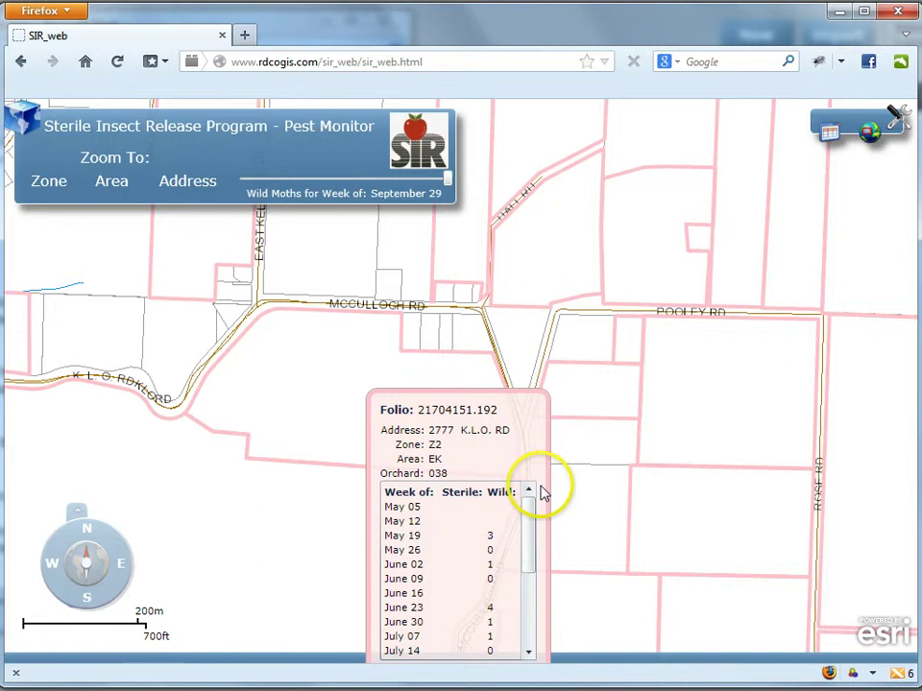
click(722, 407)
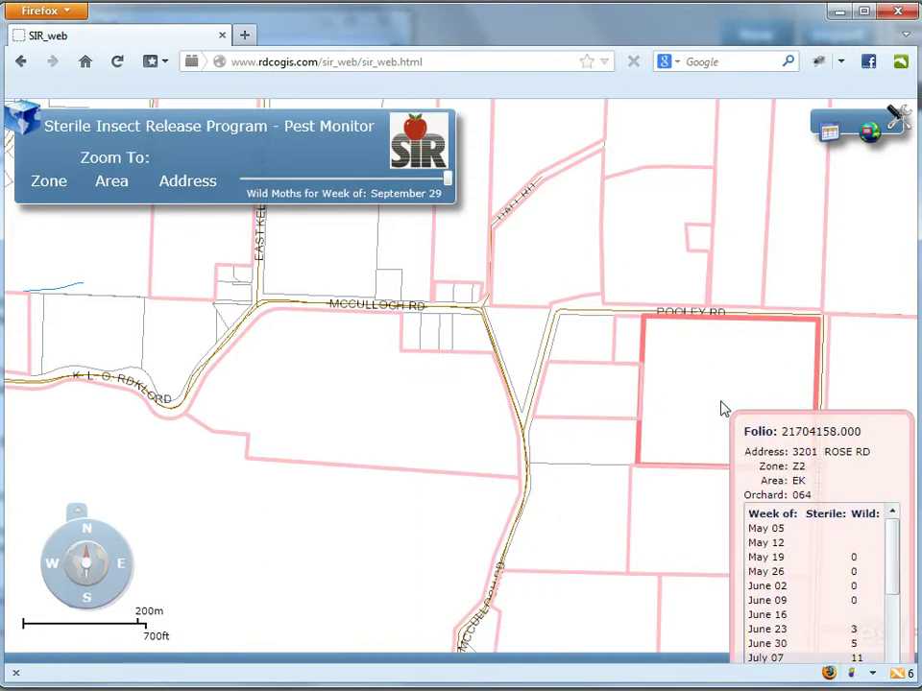
click(638, 246)
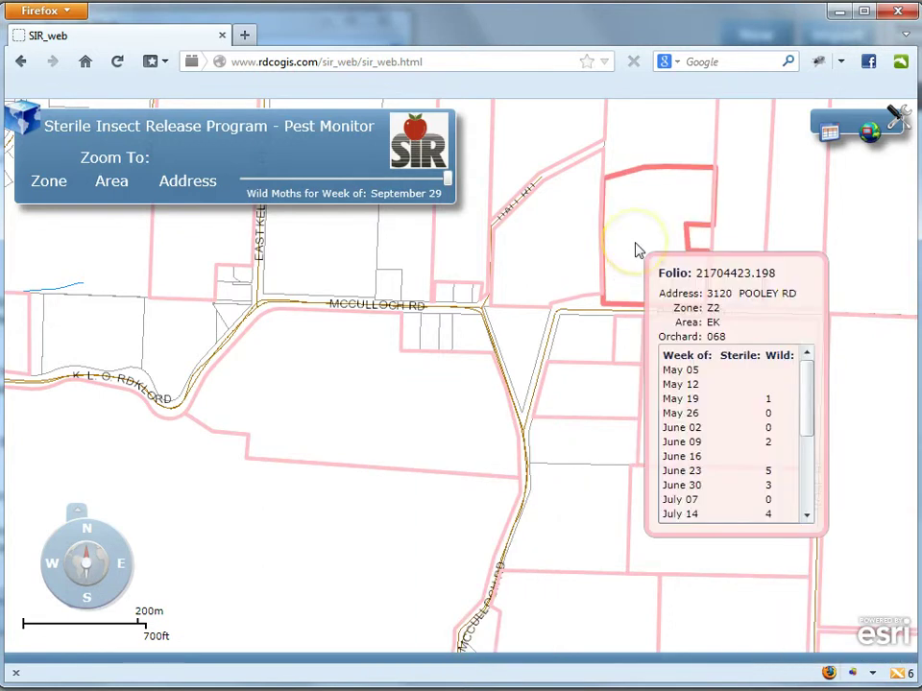
click(549, 249)
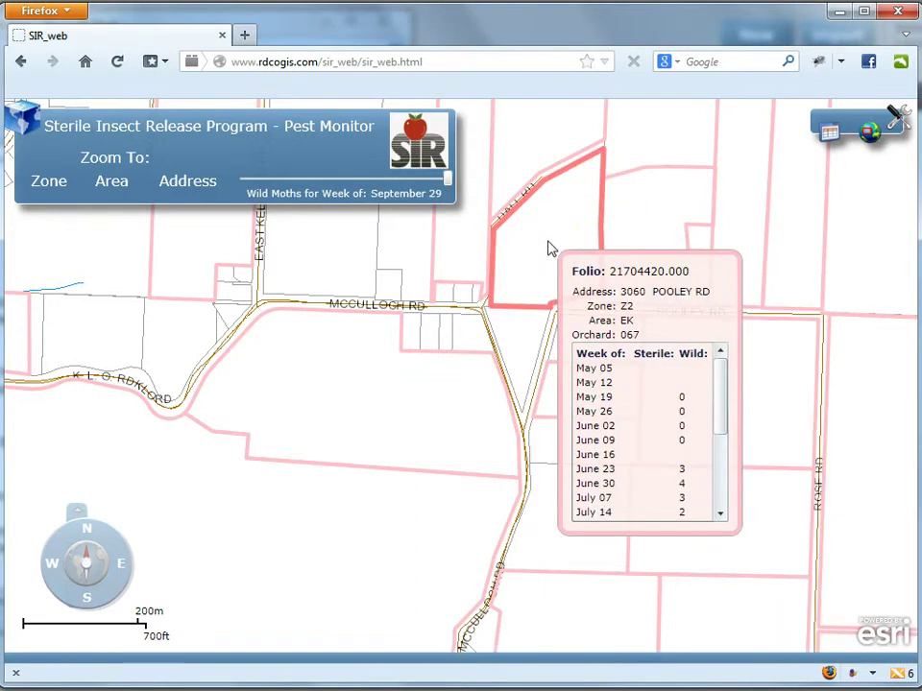
click(542, 253)
Close the parcel popup and zoom out to the regional view around Kelowna
click(488, 294)
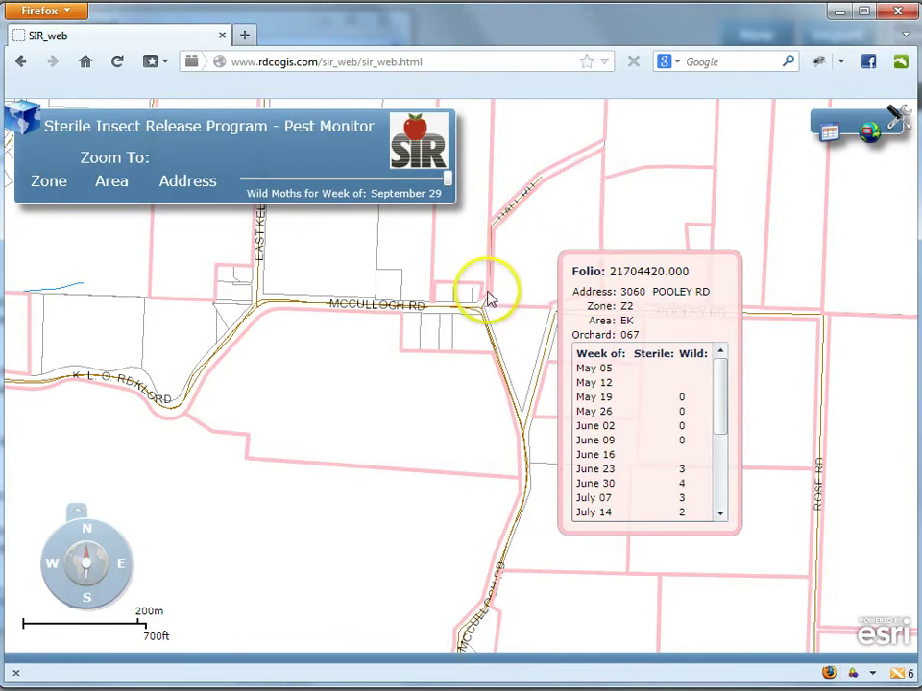
click(429, 341)
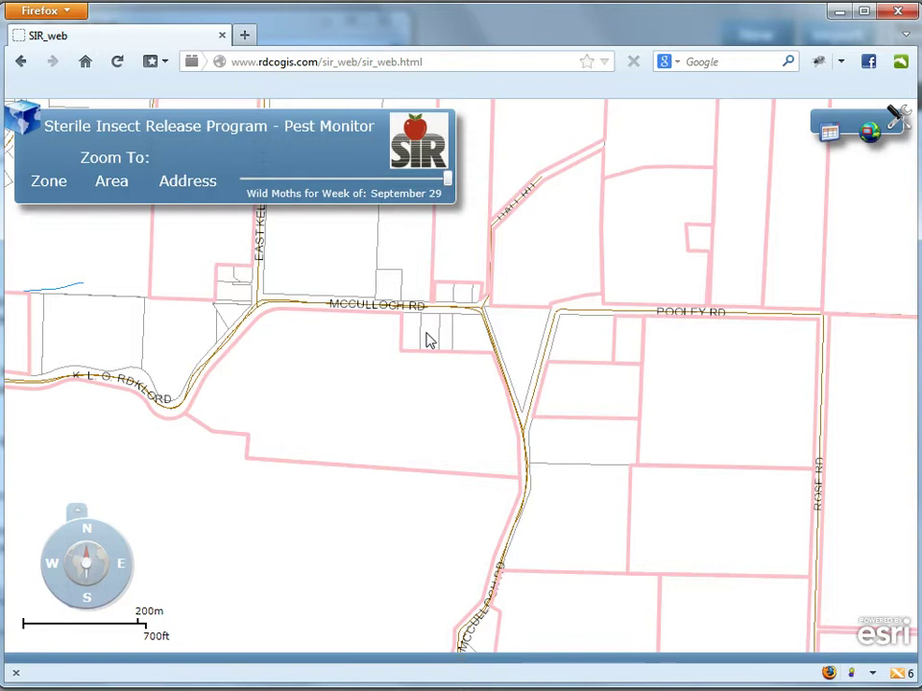
click(436, 331)
click(433, 345)
scroll(433, 352, down, 5)
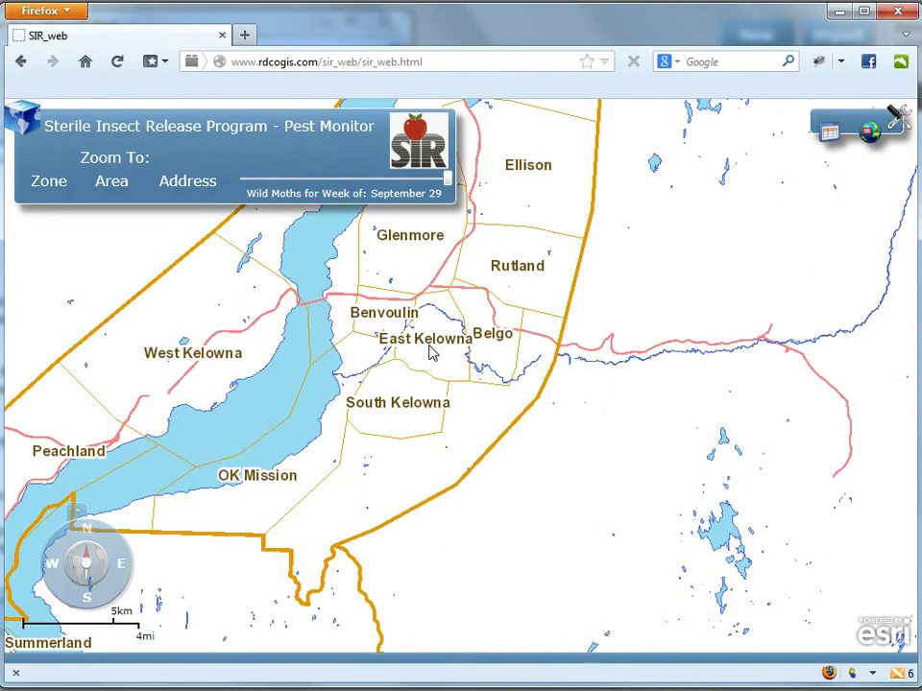
scroll(433, 352, down, 3)
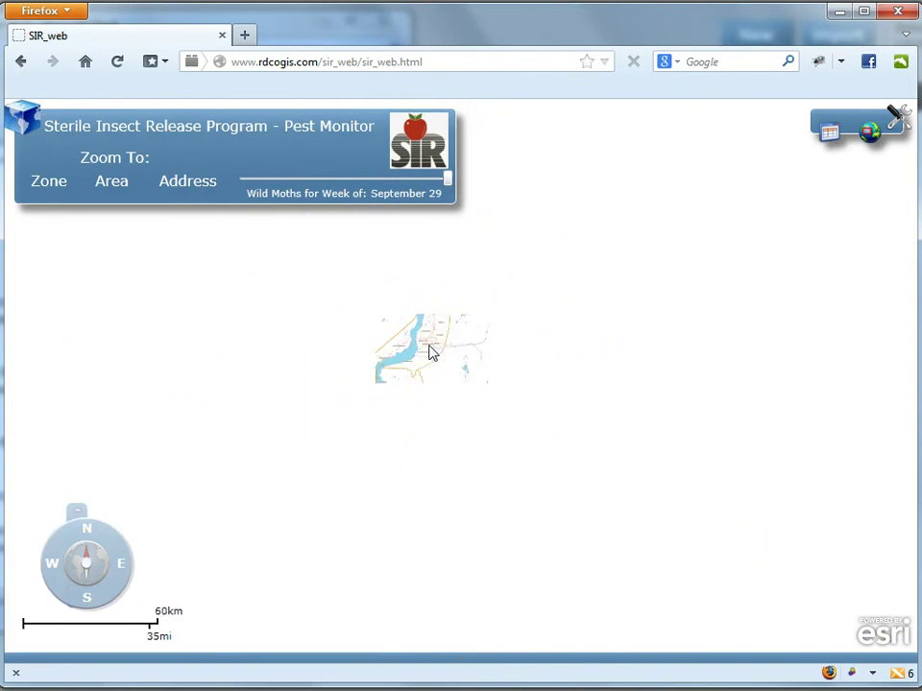
Zoom to Zone 1 (South), then Zone 2 (Central), then Zone 3 (North)
click(489, 355)
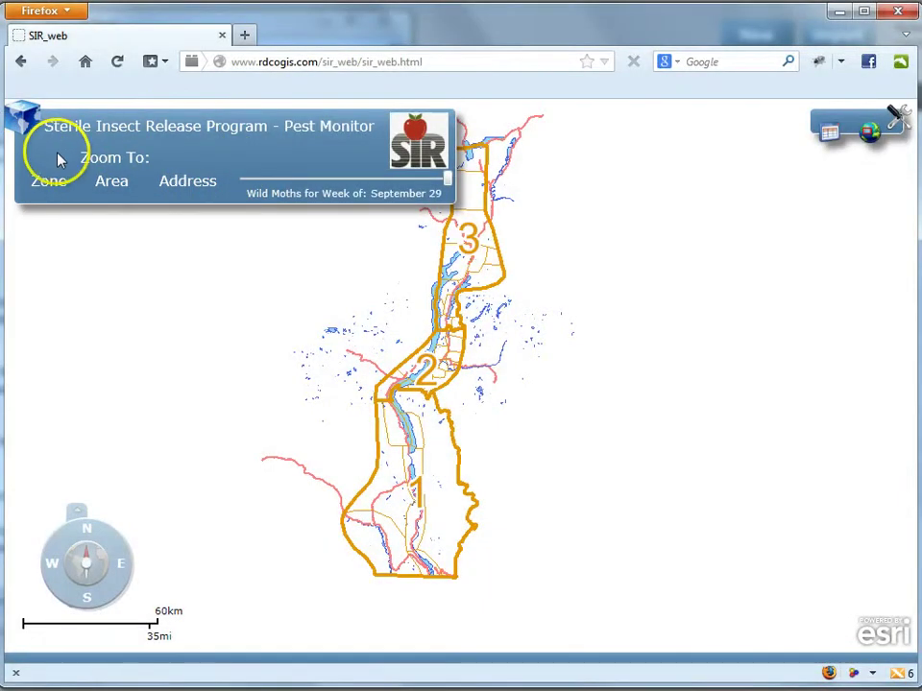
click(50, 184)
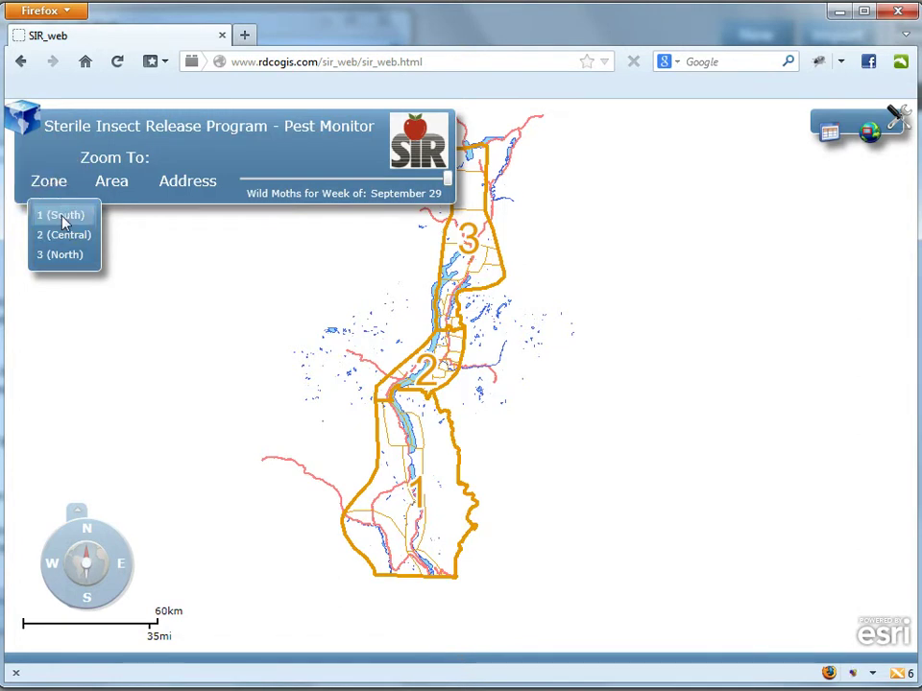
click(61, 217)
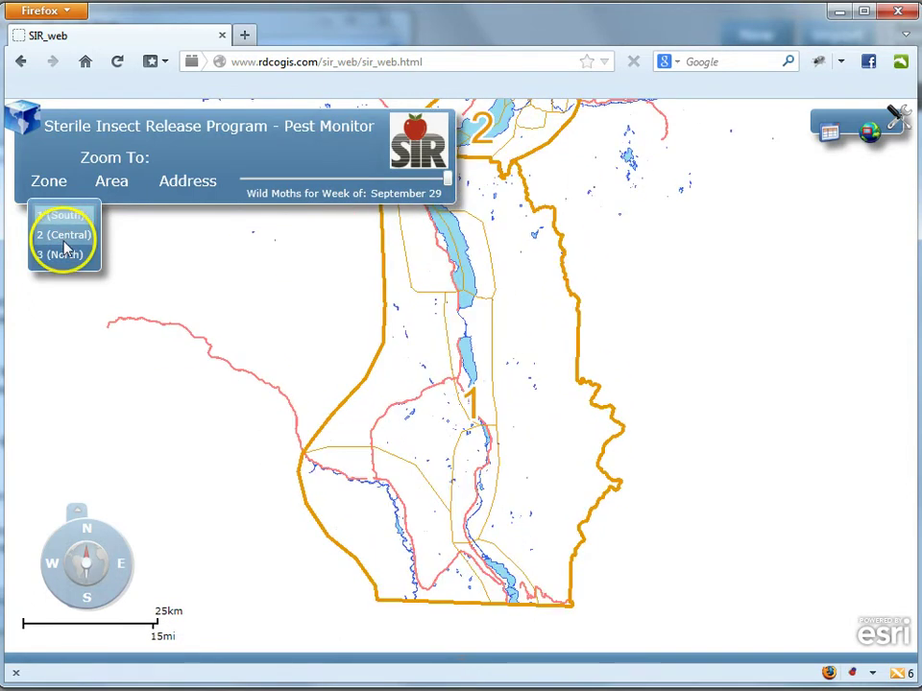
click(66, 237)
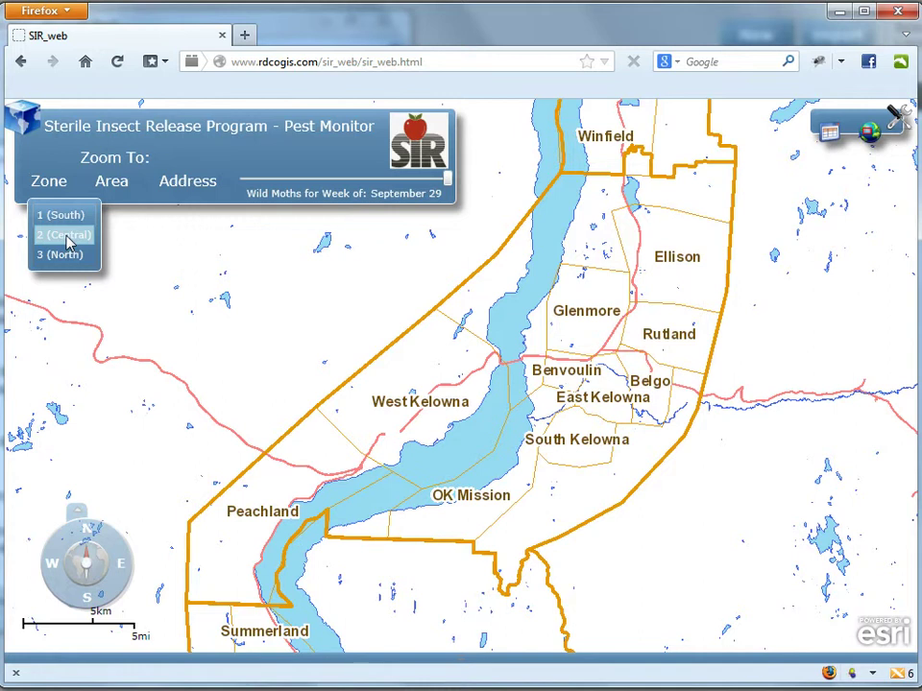
click(68, 257)
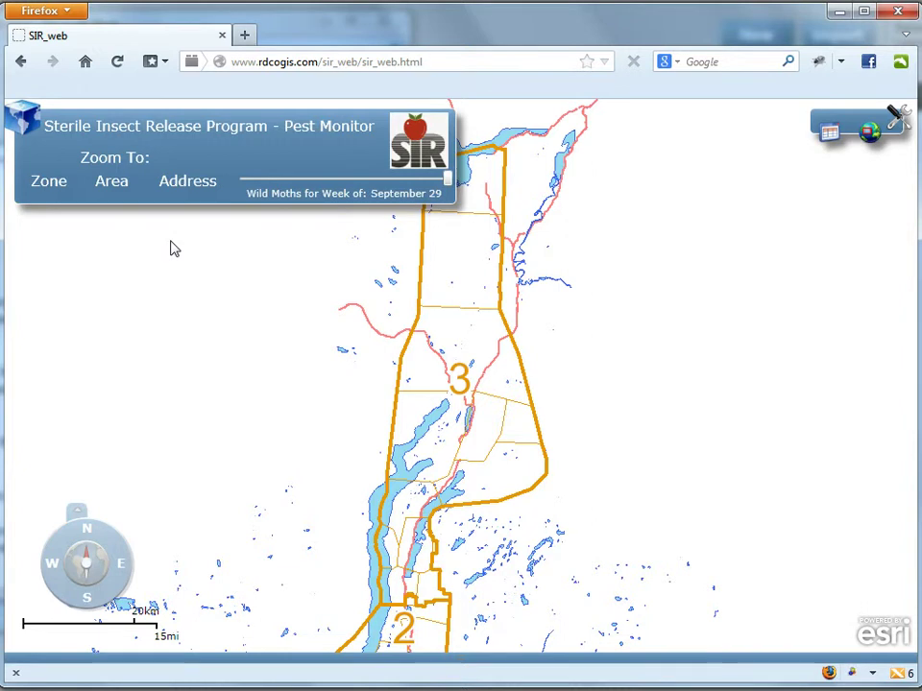
double_click(402, 377)
double_click(416, 377)
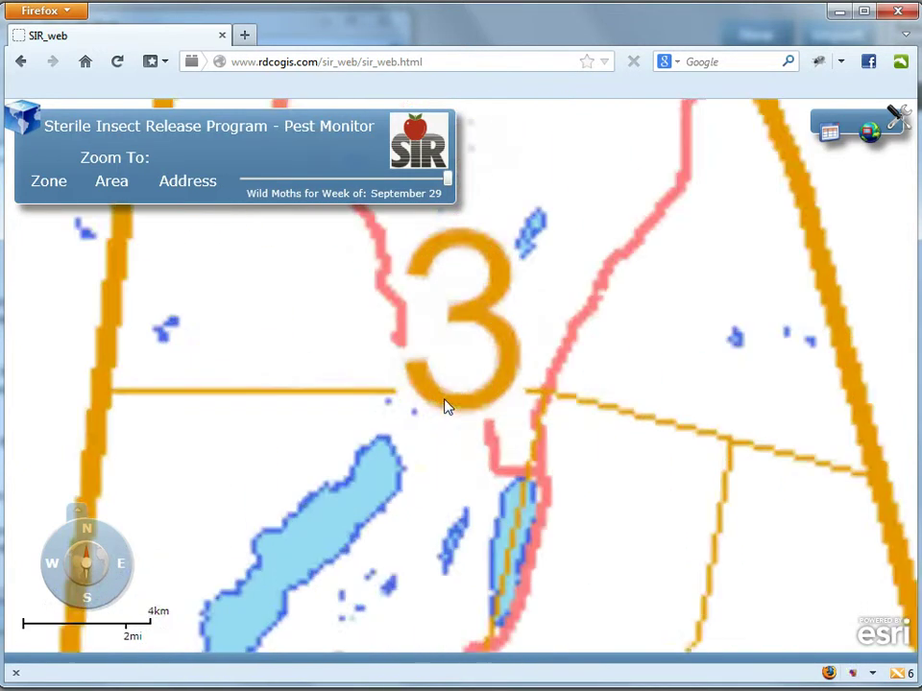
double_click(445, 406)
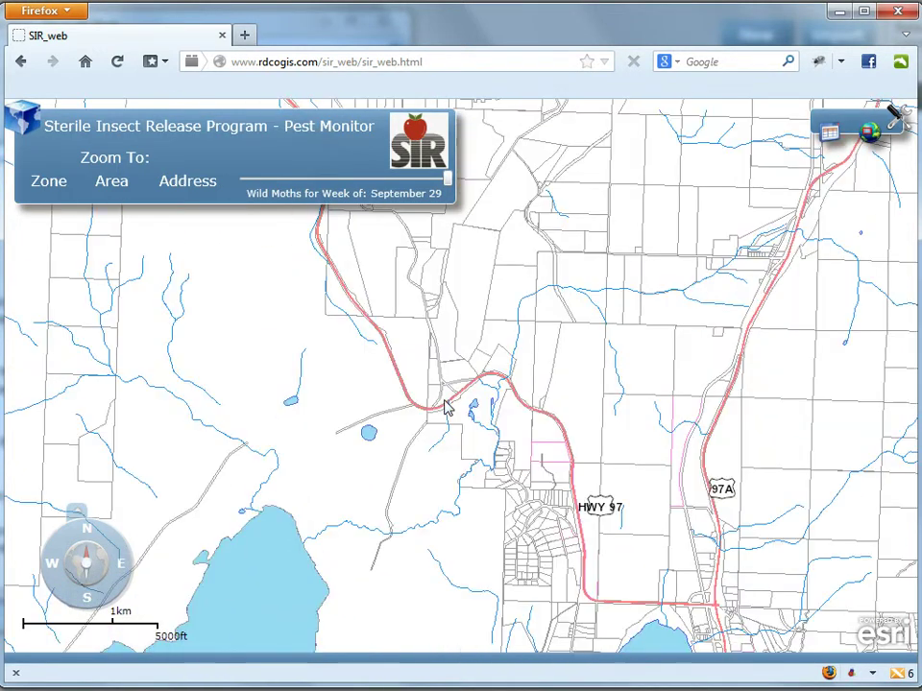
scroll(444, 406, down, 3)
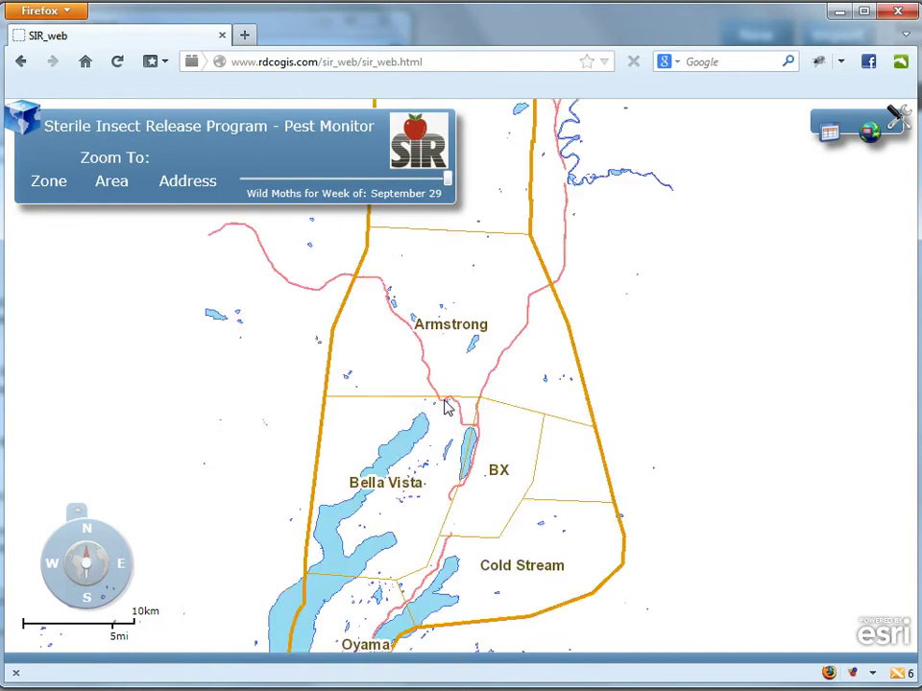
scroll(444, 406, down, 1)
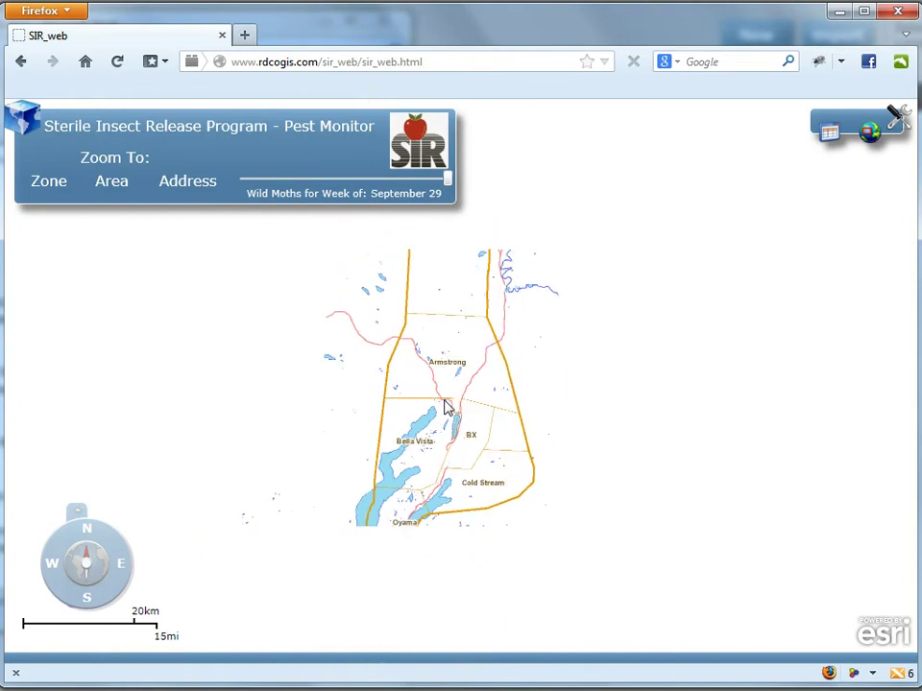
drag(436, 309, 462, 325)
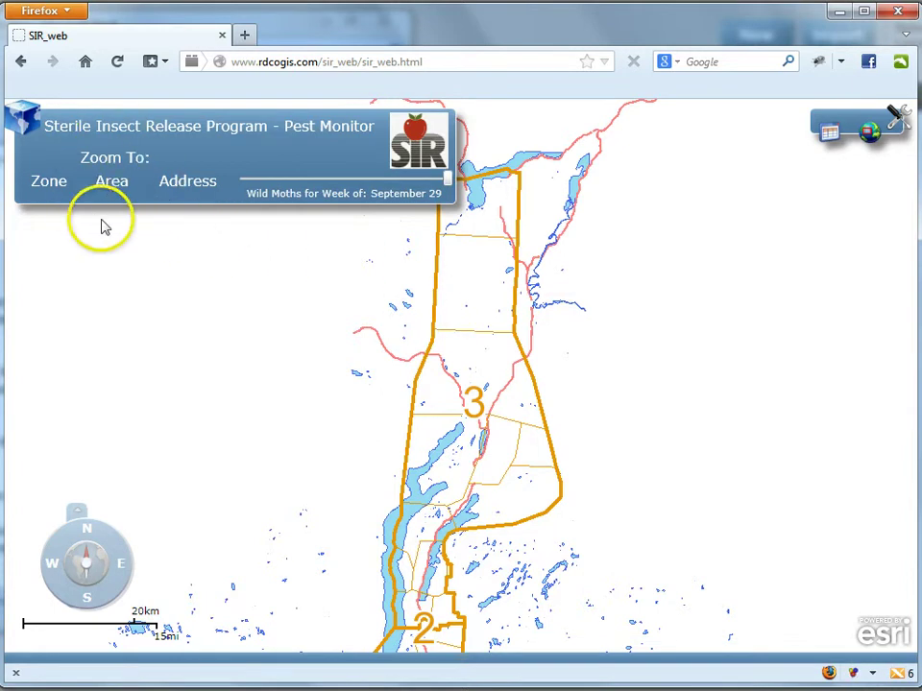
click(96, 182)
Visit Naramata, Summerland, Benvoulin, Glenmore, then Bella Vista from the Area list, and close it
click(122, 193)
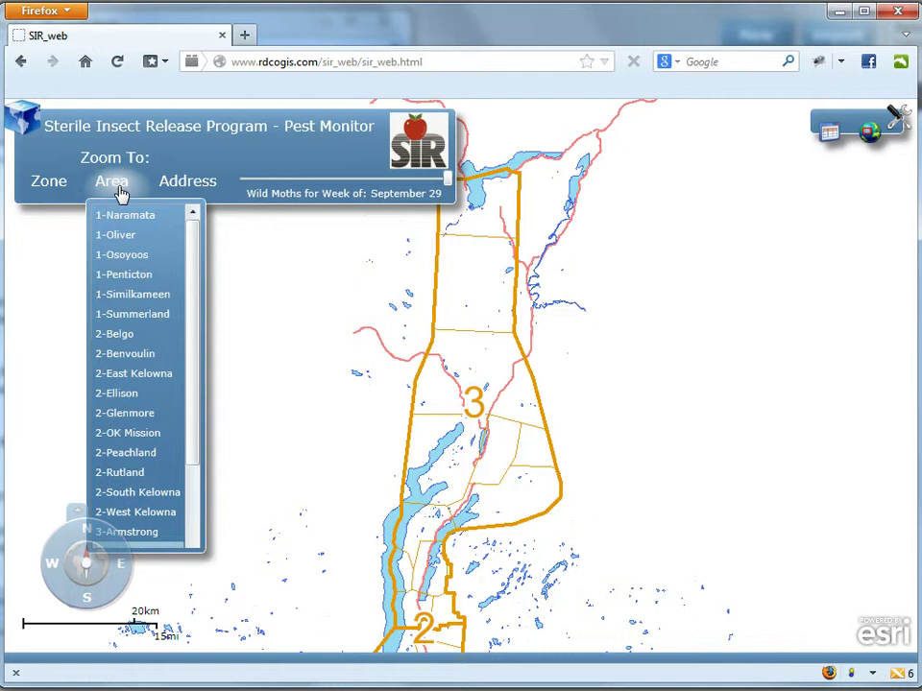
click(127, 215)
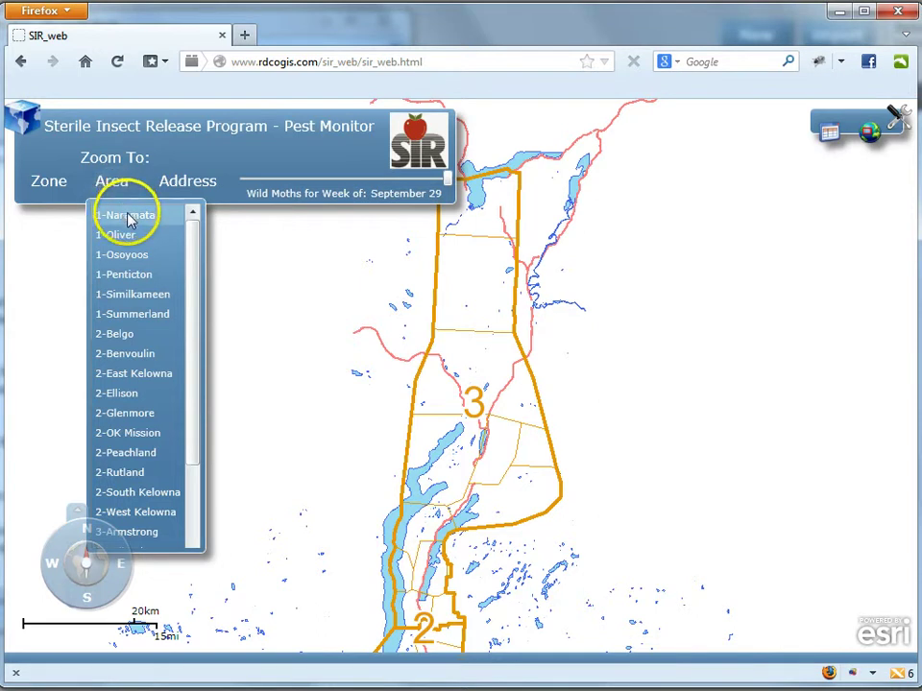
click(152, 315)
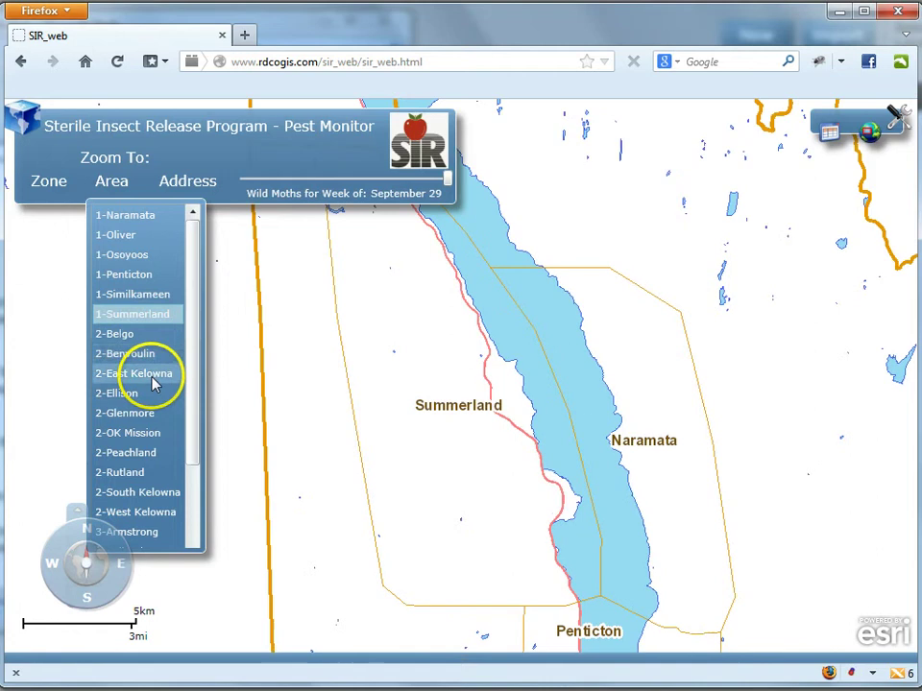
click(144, 354)
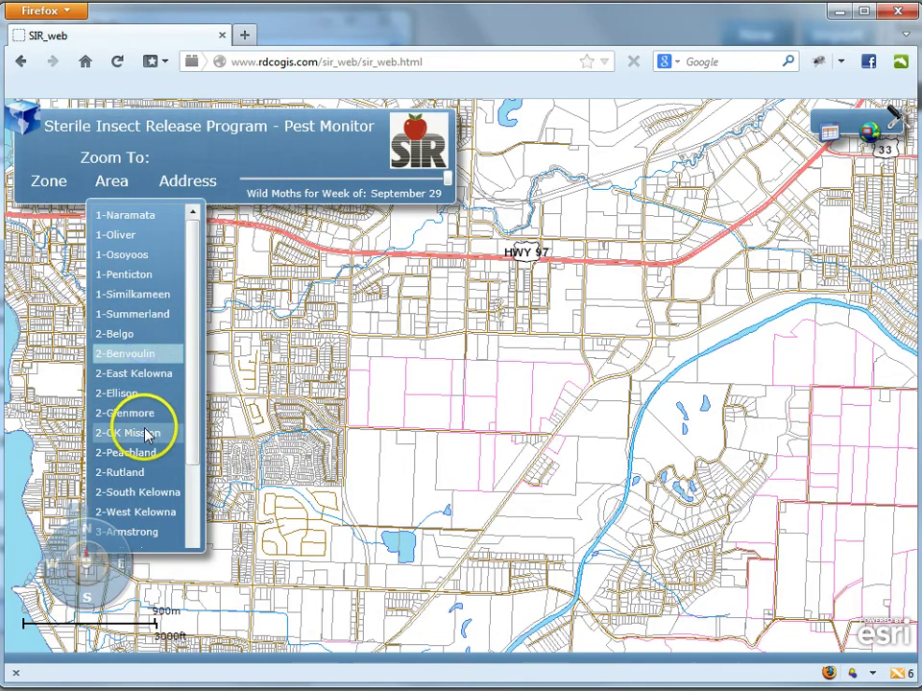
click(144, 415)
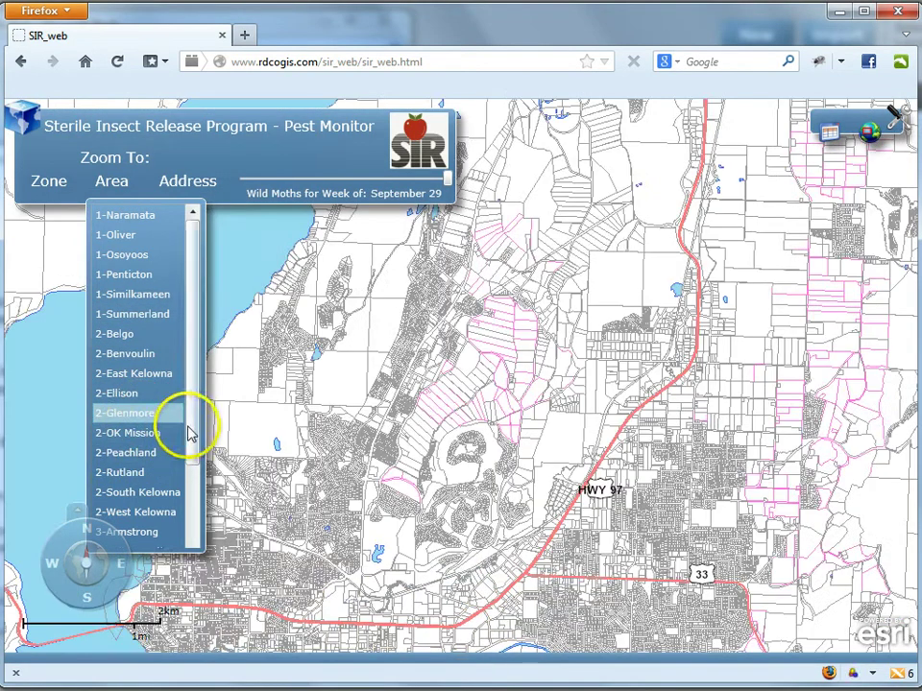
scroll(189, 430, down, 2)
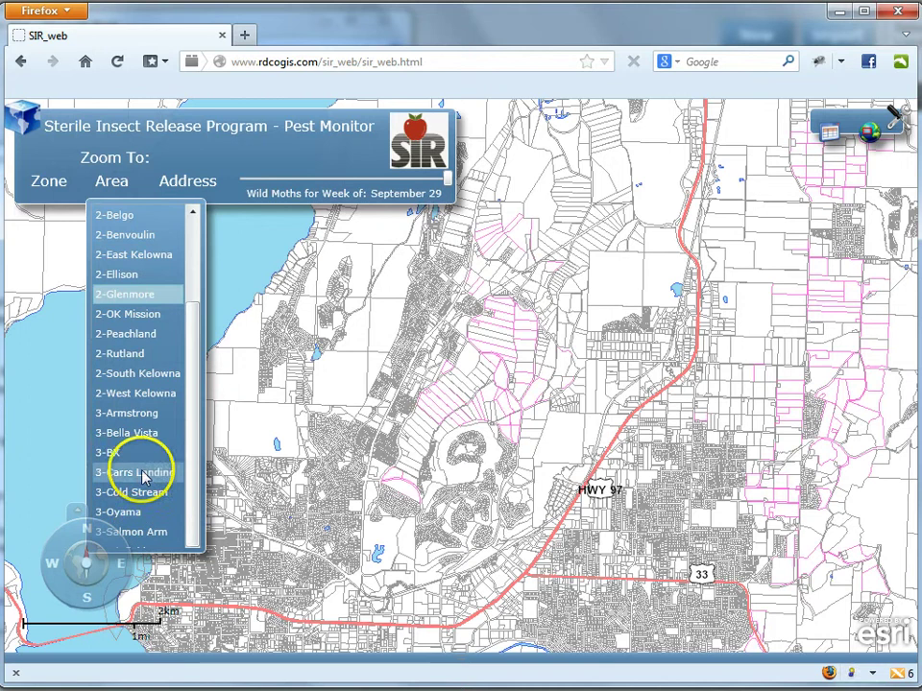
click(143, 434)
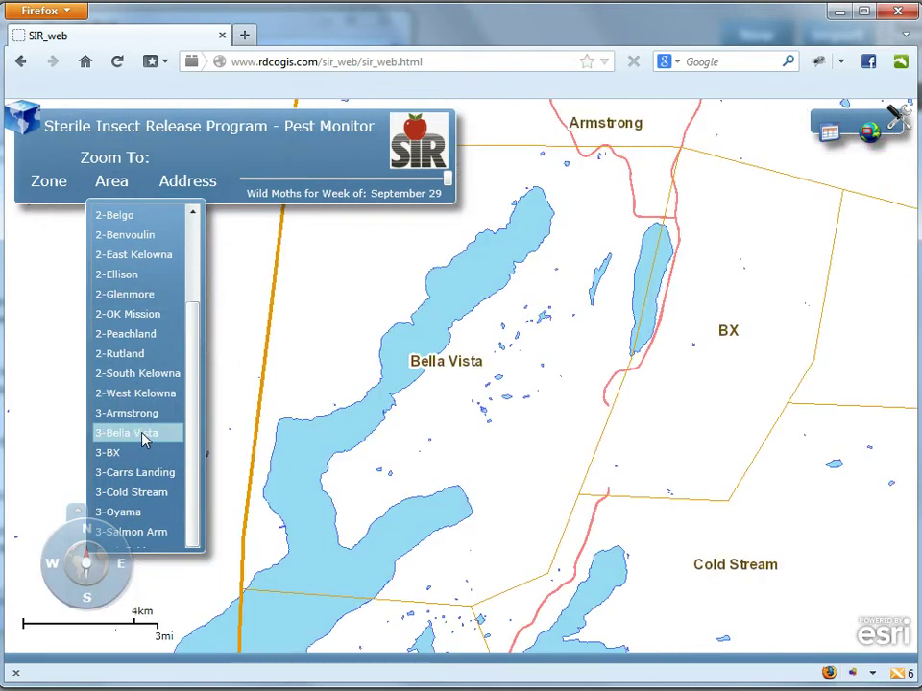
mouse_move(196, 329)
mouse_down()
mouse_move(200, 232)
mouse_move(195, 315)
mouse_up()
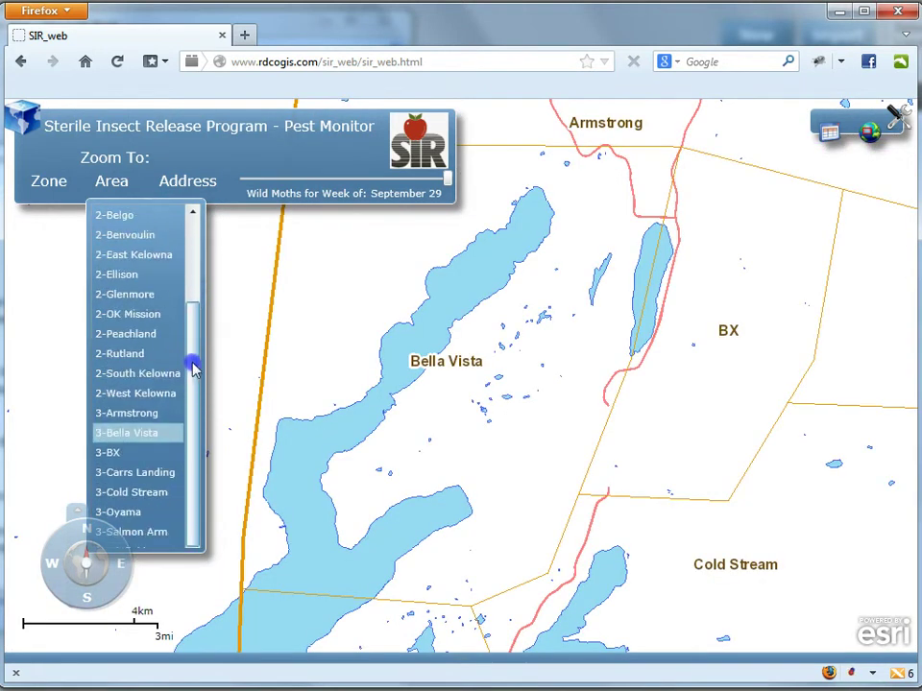
drag(192, 370, 207, 223)
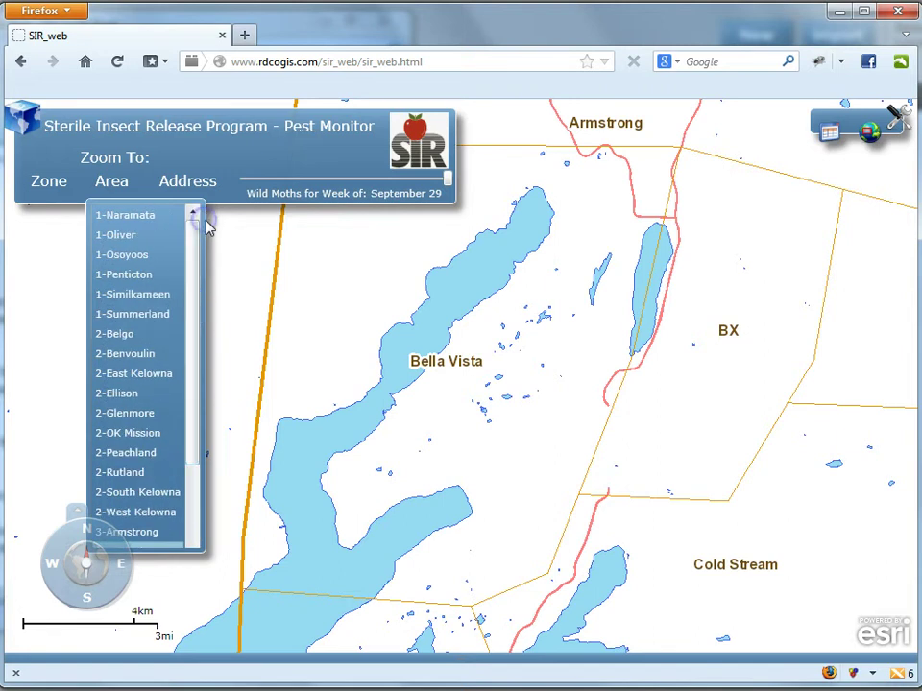
click(227, 218)
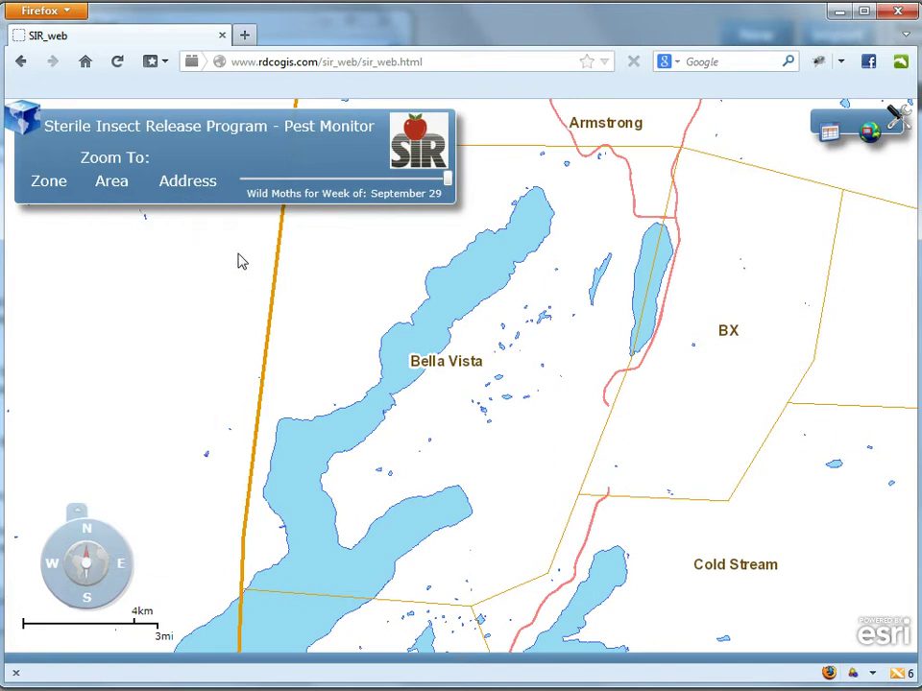
Zoom in near Bella Vista and check the Old Kamloops Rd parcel's moth counts, then close the popup
scroll(480, 342, up, 2)
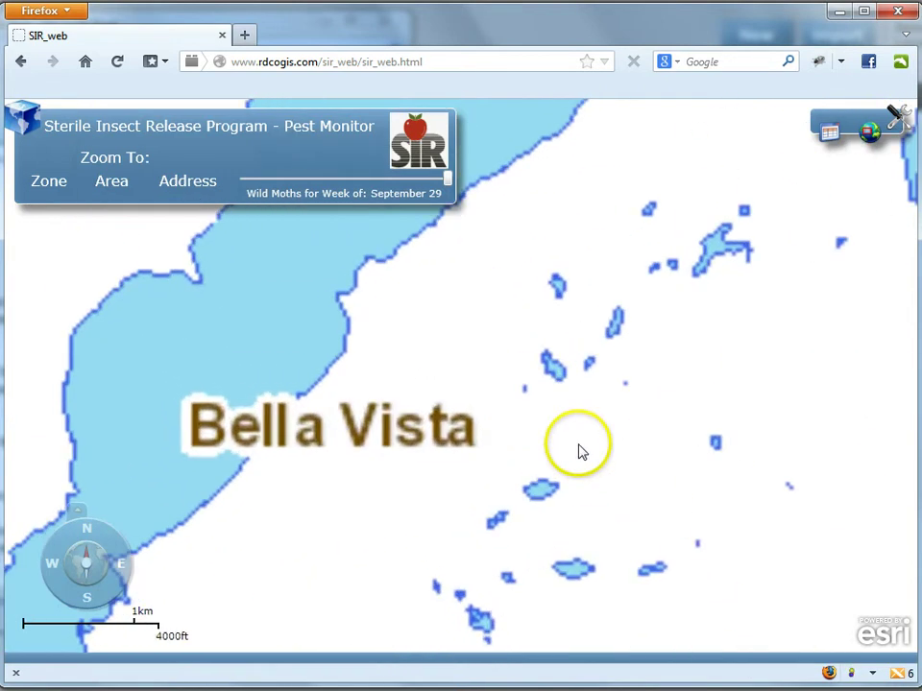
scroll(580, 451, up, 1)
drag(587, 461, 182, 343)
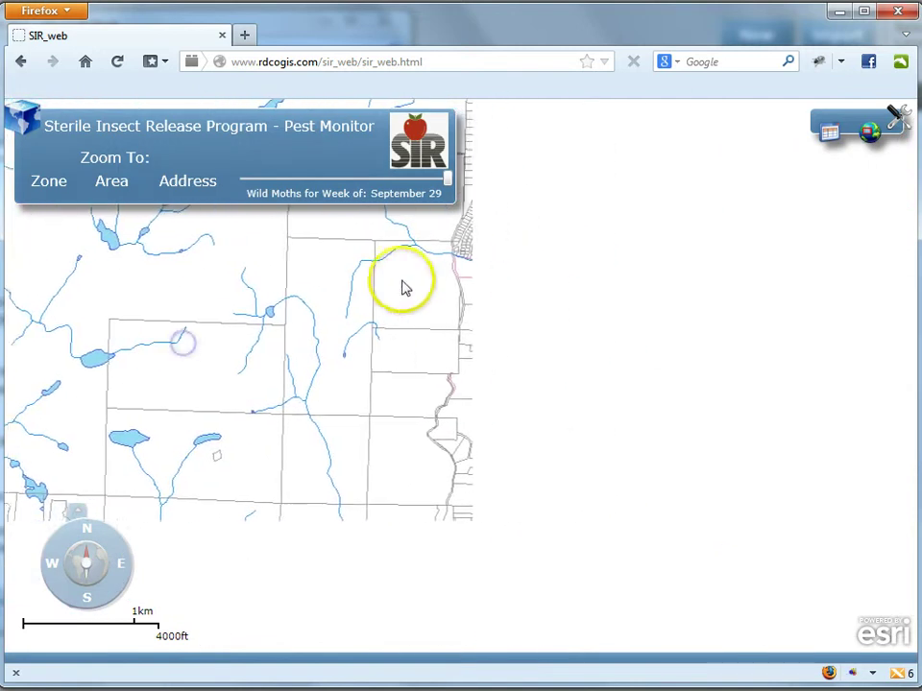
scroll(496, 285, up, 3)
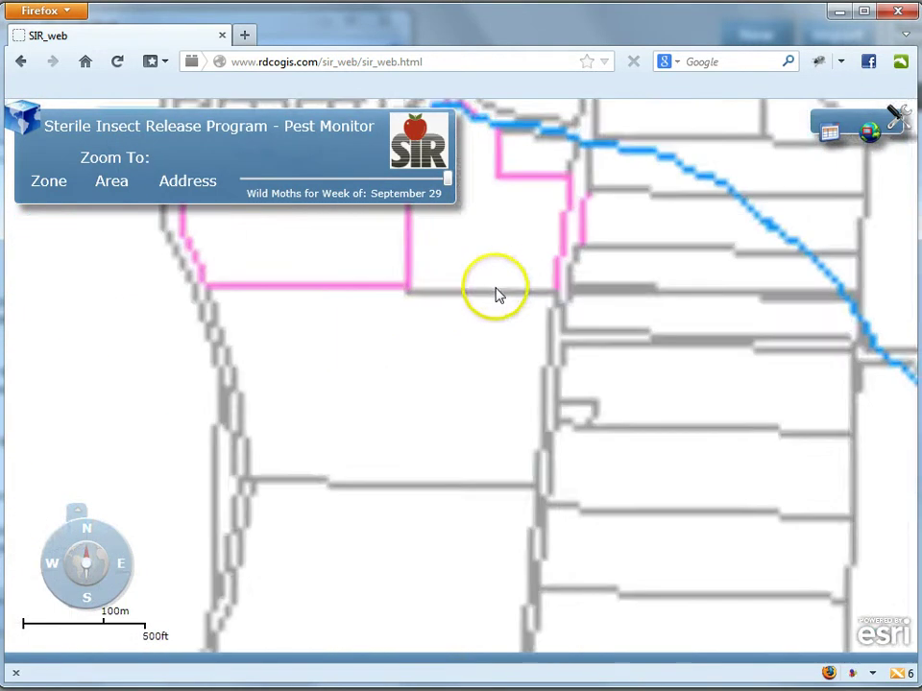
scroll(489, 494, down, 1)
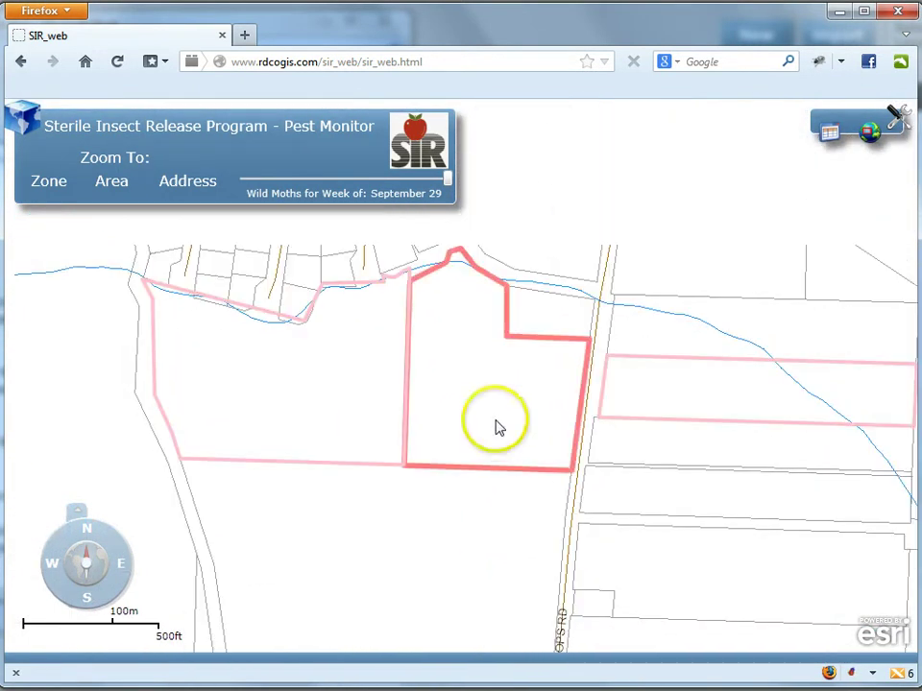
click(497, 427)
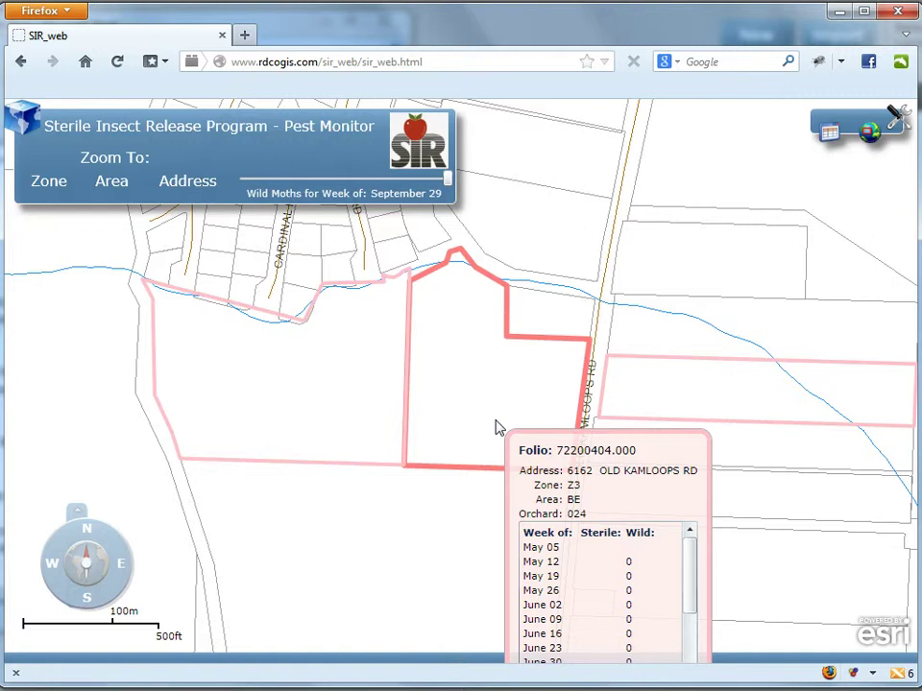
click(526, 330)
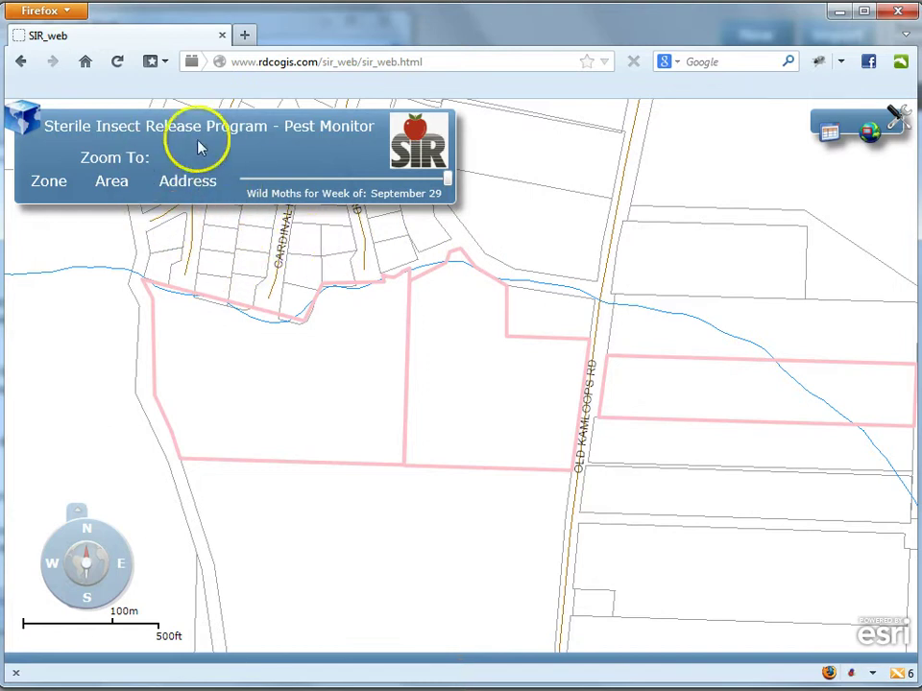
Open the address entry box and zoom back out to all three program zones
mouse_move(207, 184)
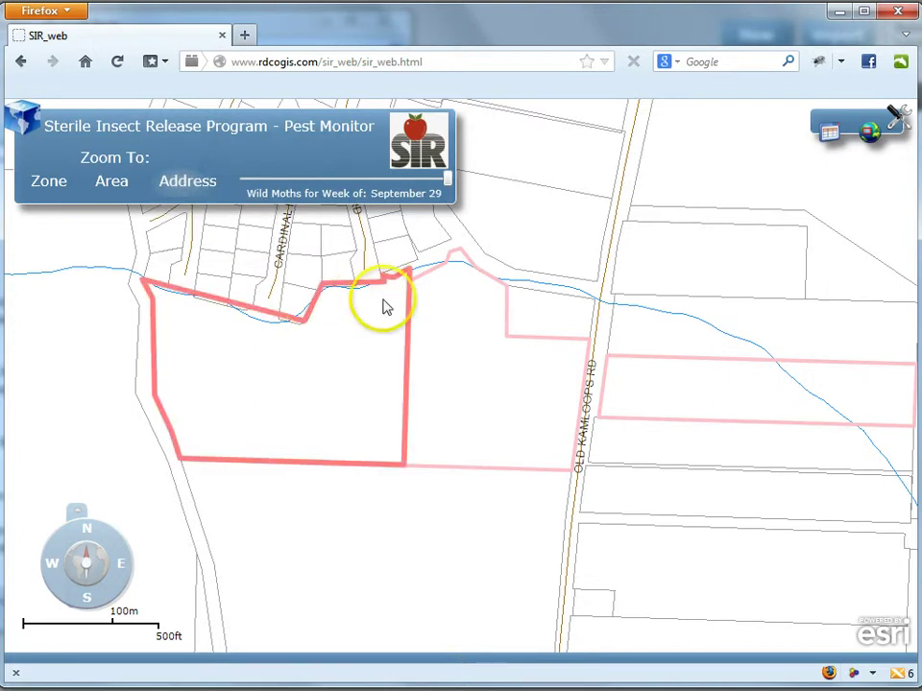
scroll(445, 292, down, 5)
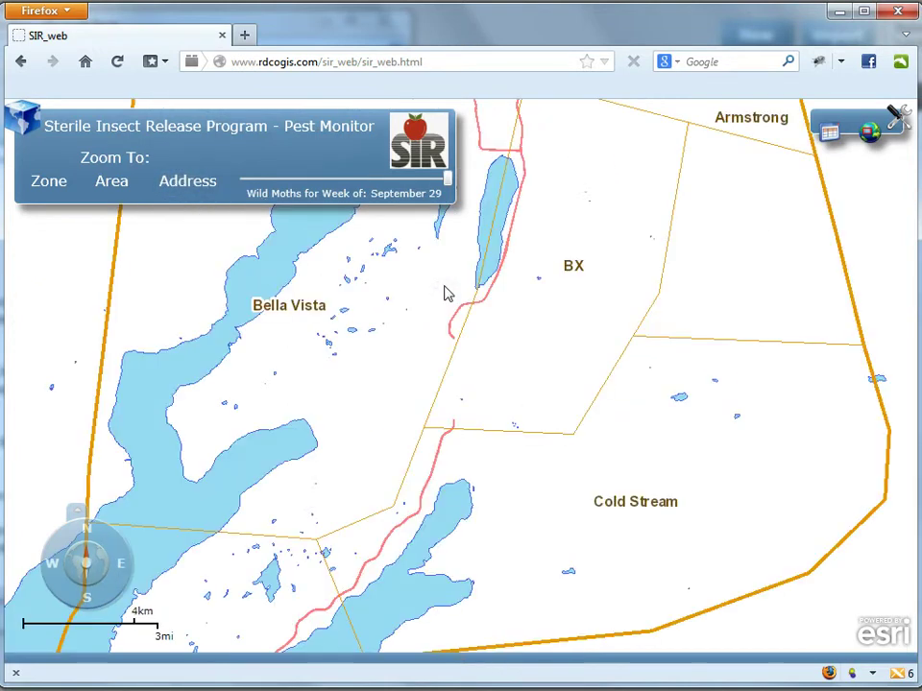
scroll(445, 292, down, 4)
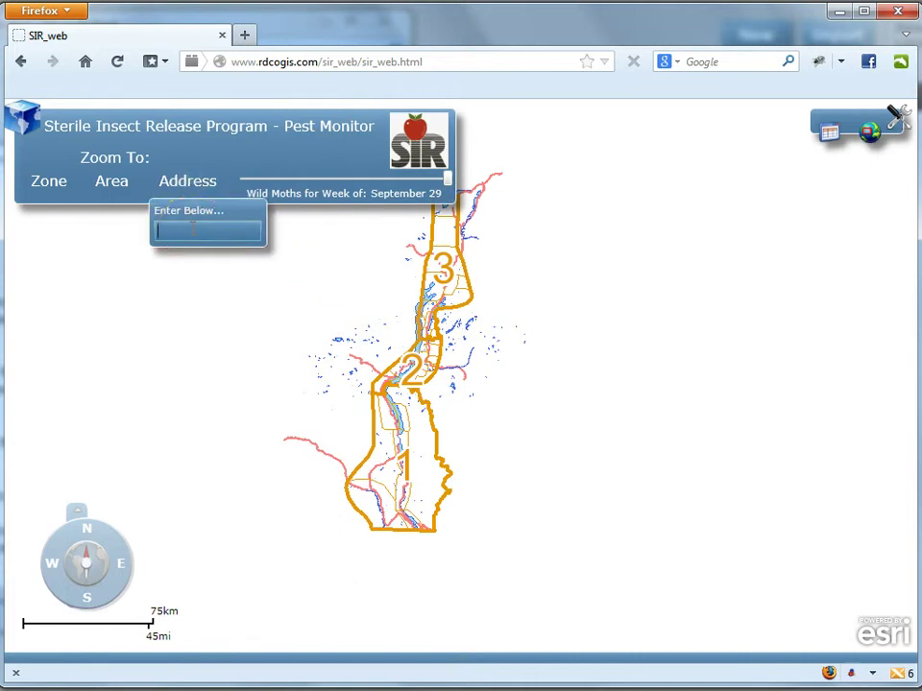
Enter a partial address number and zoom to the matching K.L.O. Rd address from the suggestions
click(192, 227)
text(27)
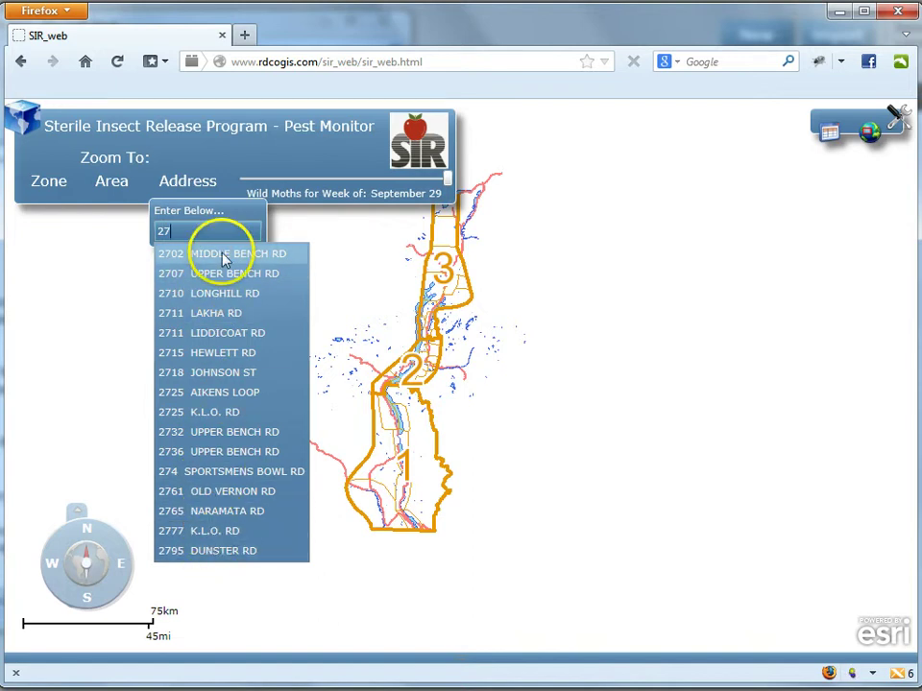
text(7)
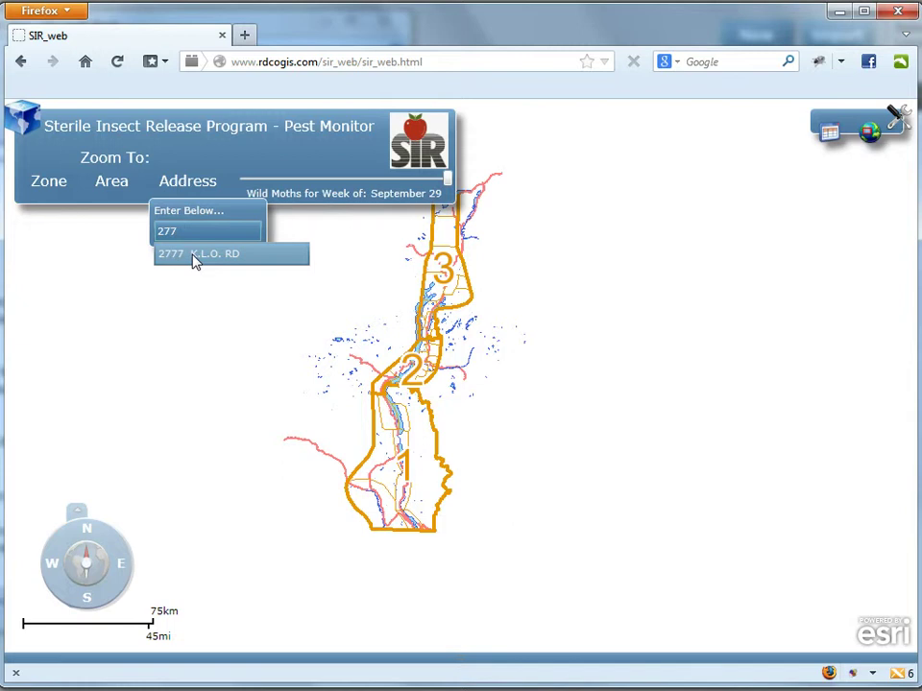
click(193, 255)
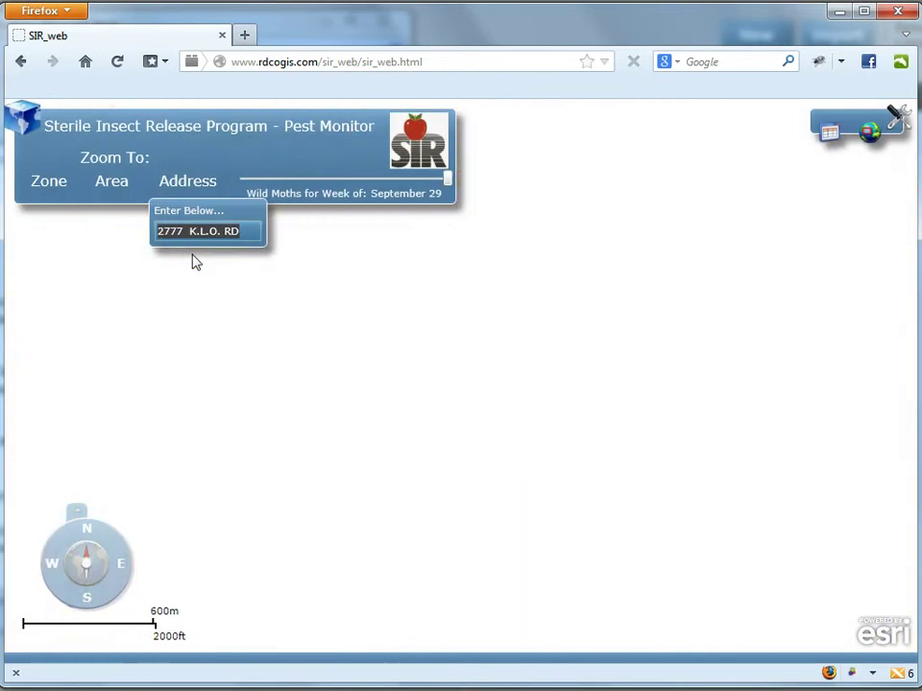
Zoom in on the K.L.O. Rd parcel and open then close its moth-count popup
click(300, 309)
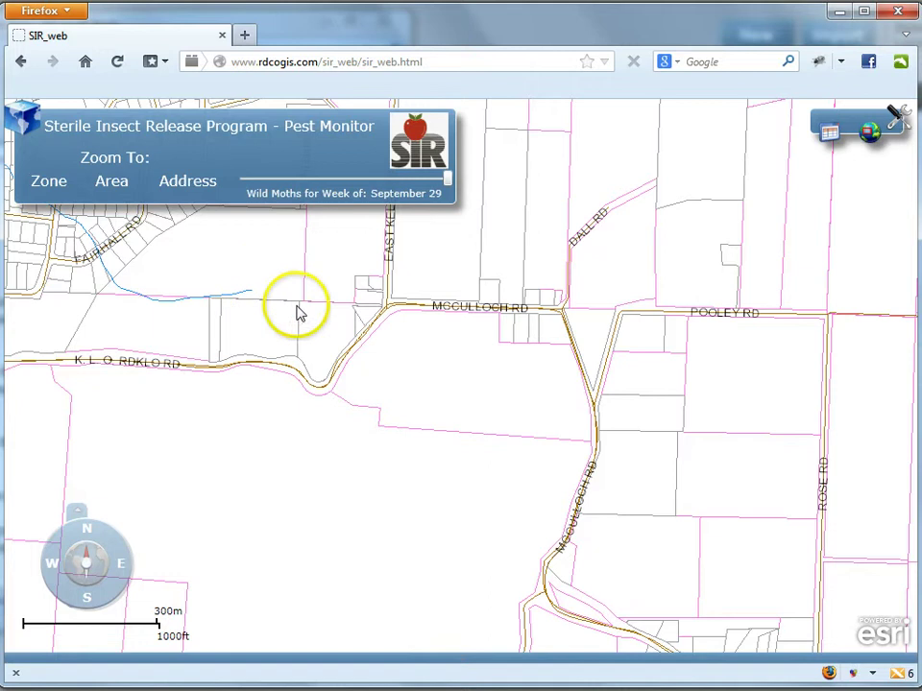
double_click(477, 387)
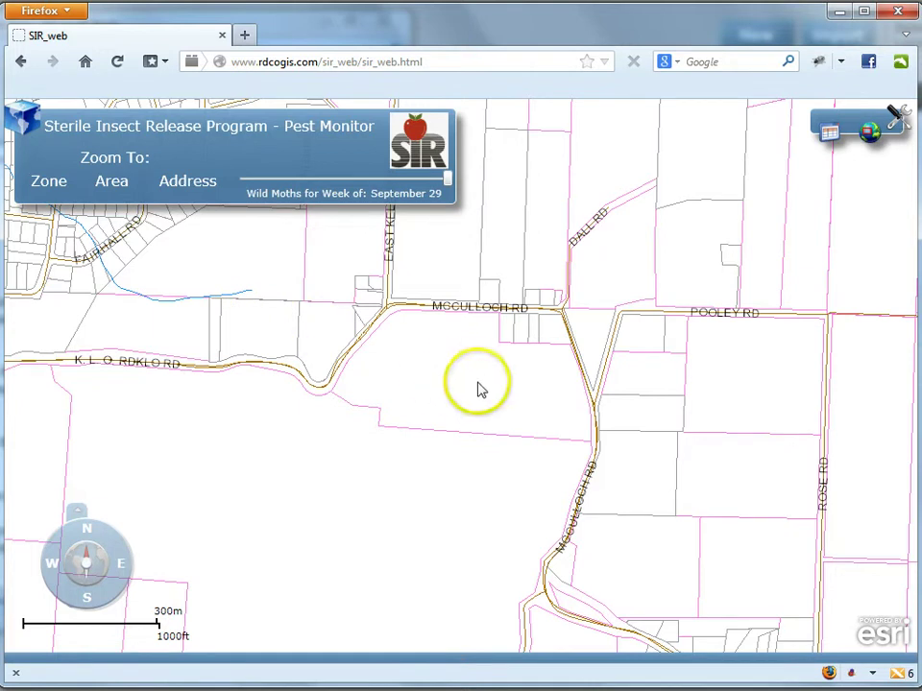
double_click(549, 308)
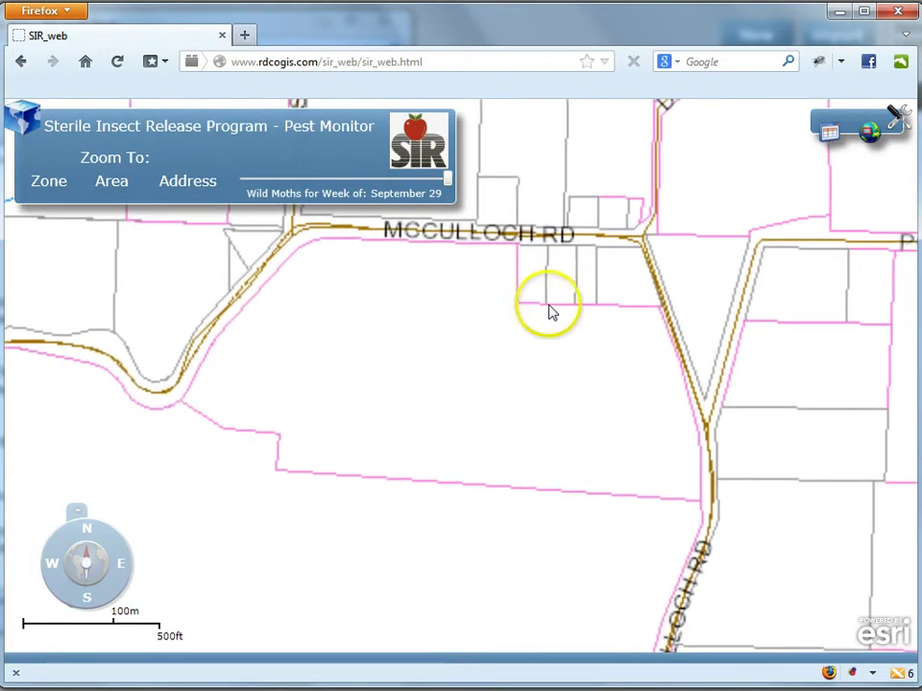
click(554, 363)
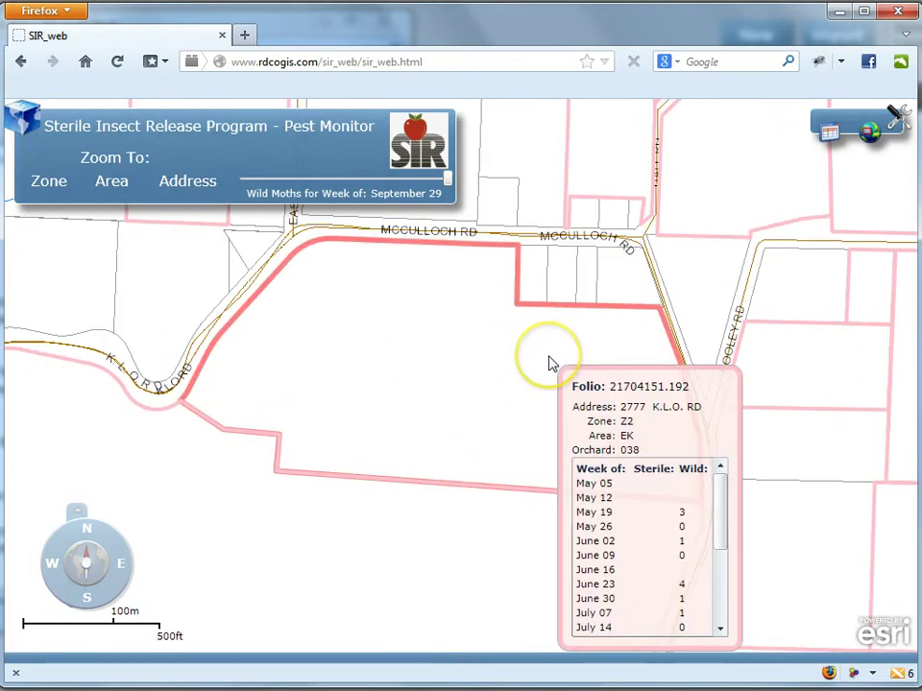
click(595, 284)
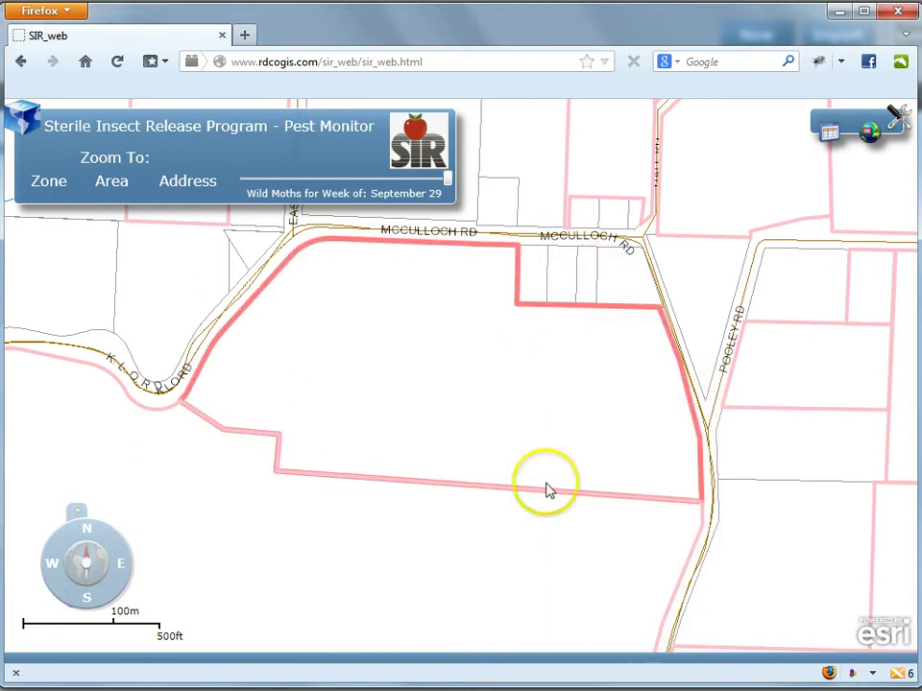
click(459, 359)
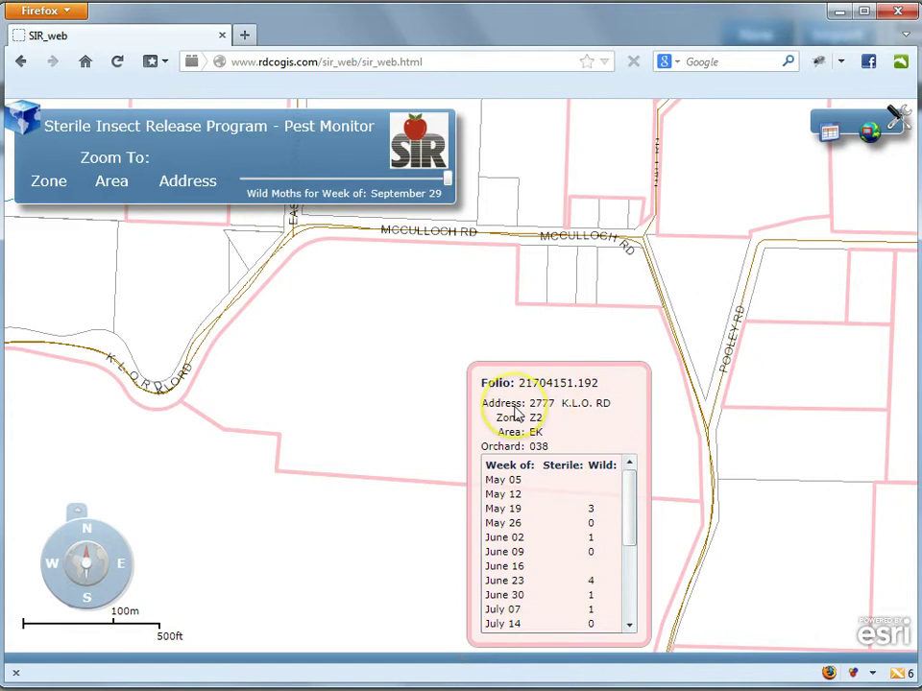
click(539, 278)
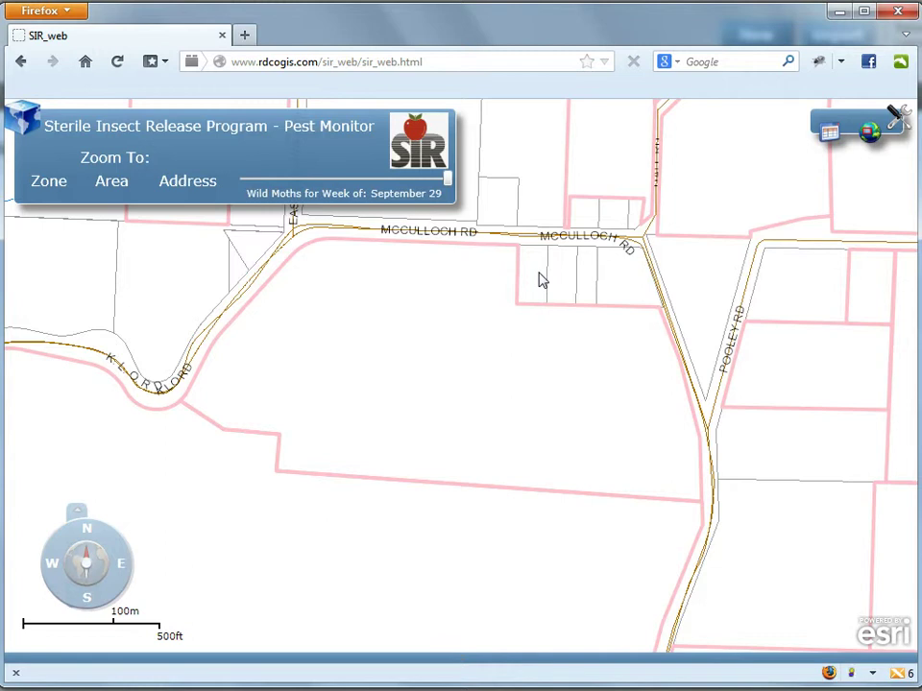
Recentre the parcel, reopen its popup and scroll through the weekly sterile and wild moth table
click(570, 275)
drag(571, 275, 587, 289)
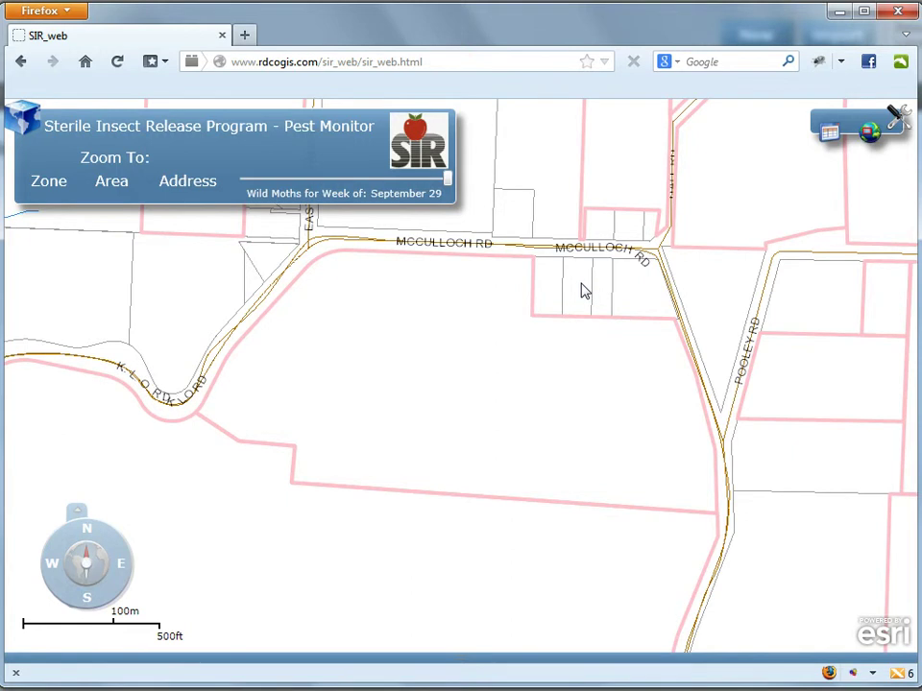
click(429, 288)
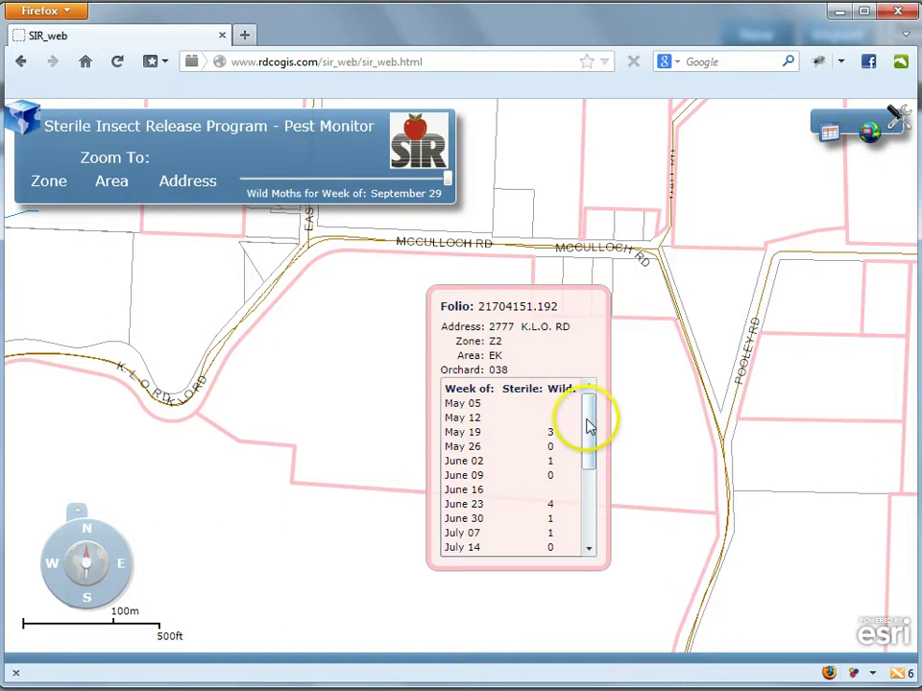
mouse_move(589, 426)
mouse_down()
mouse_move(586, 368)
mouse_move(590, 487)
mouse_move(593, 404)
mouse_up()
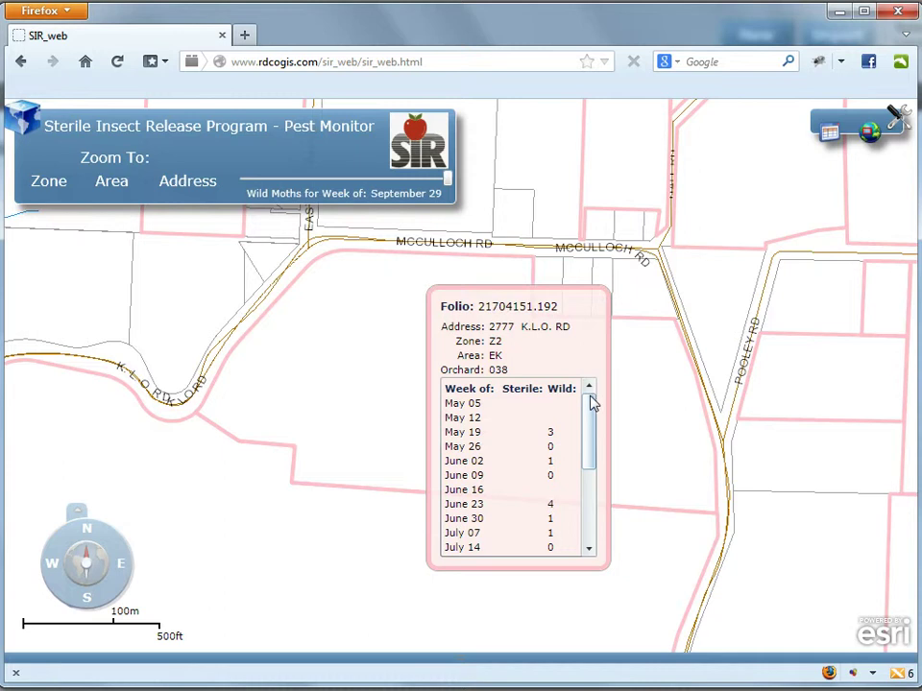
drag(452, 382, 473, 549)
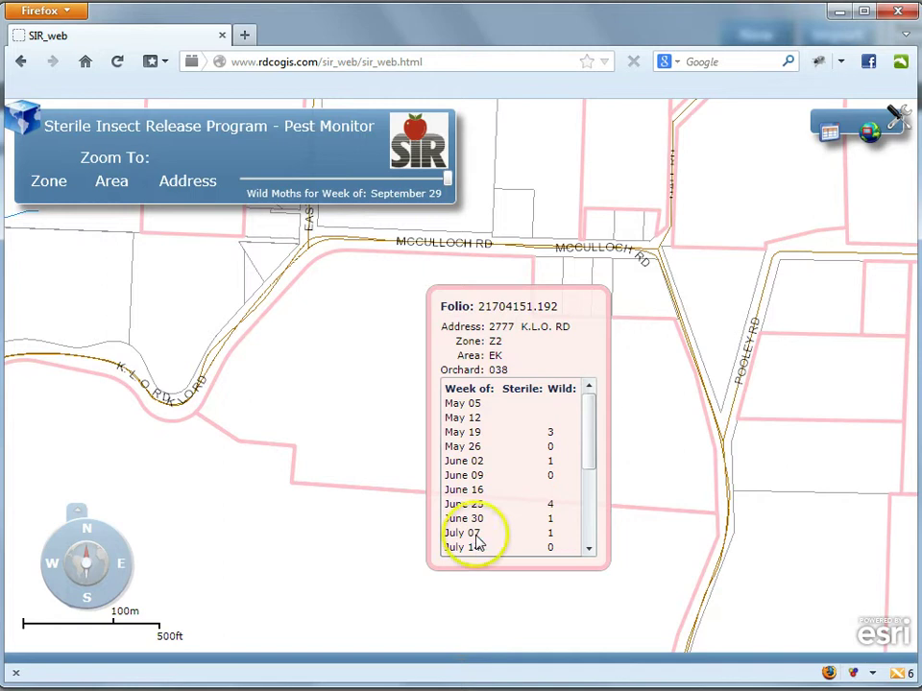
drag(591, 457, 589, 418)
drag(533, 380, 521, 543)
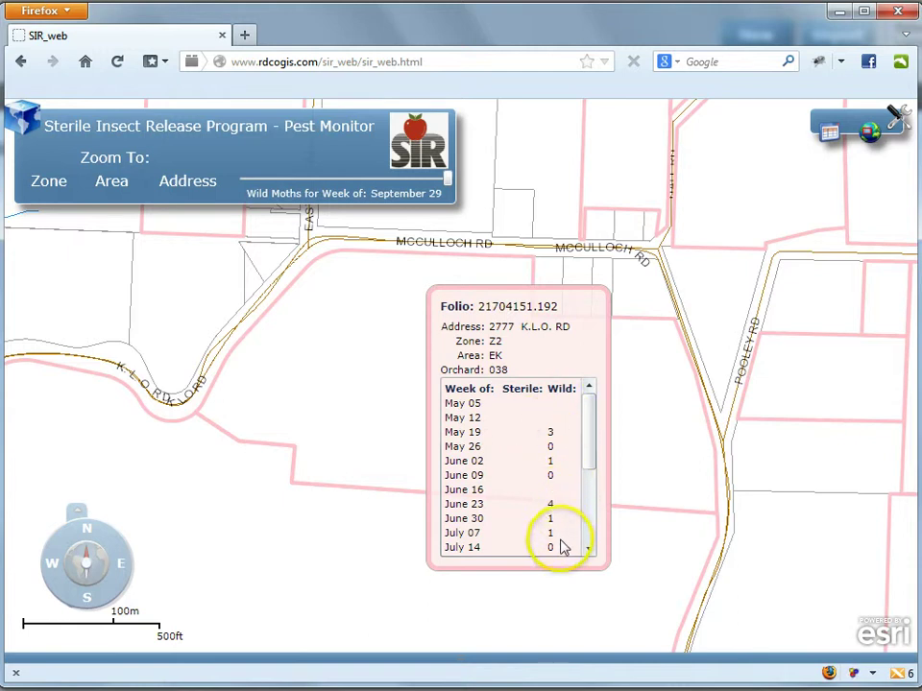
mouse_move(589, 468)
mouse_down()
mouse_move(590, 531)
mouse_move(592, 465)
mouse_up()
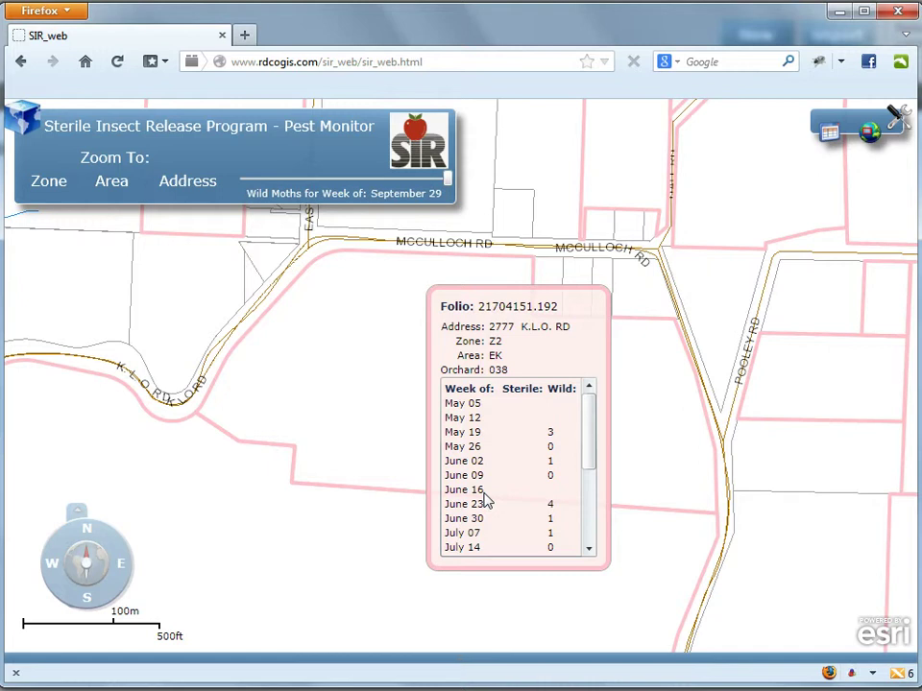
click(487, 499)
Zoom the map to the 1-Naramata area from the Zoom To area list
click(105, 179)
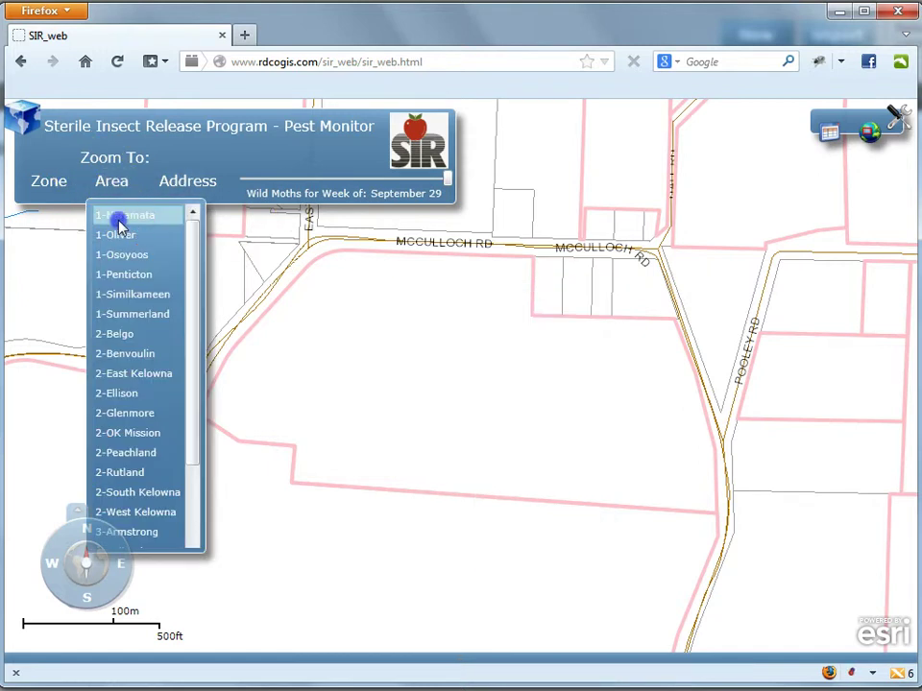
click(119, 217)
click(299, 325)
Zoom in and check the moth counts for the parcel at Sammet Rd and Naramata Rd
double_click(525, 434)
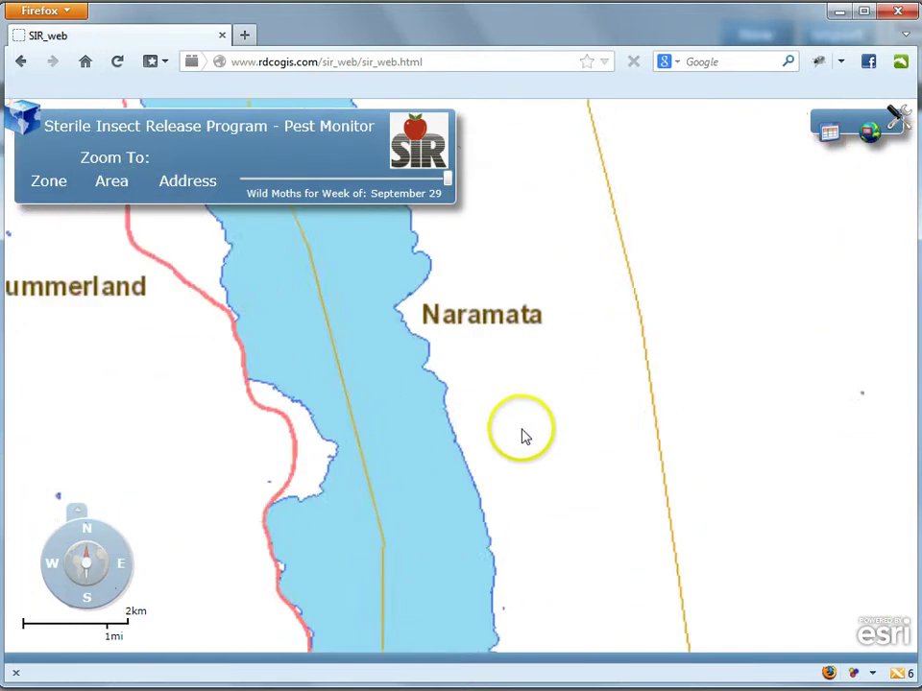
double_click(525, 434)
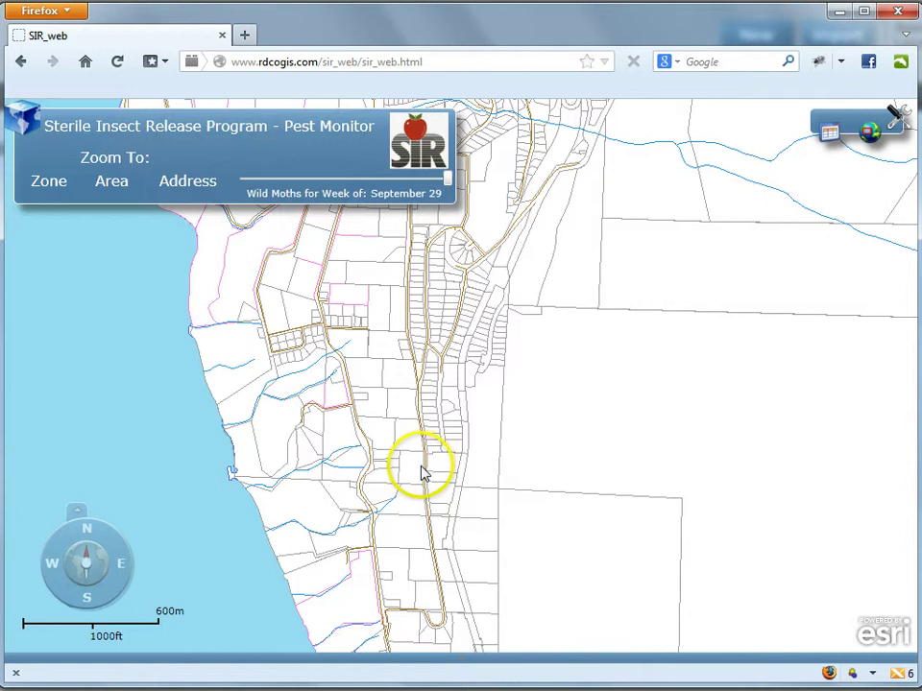
scroll(393, 375, up, 3)
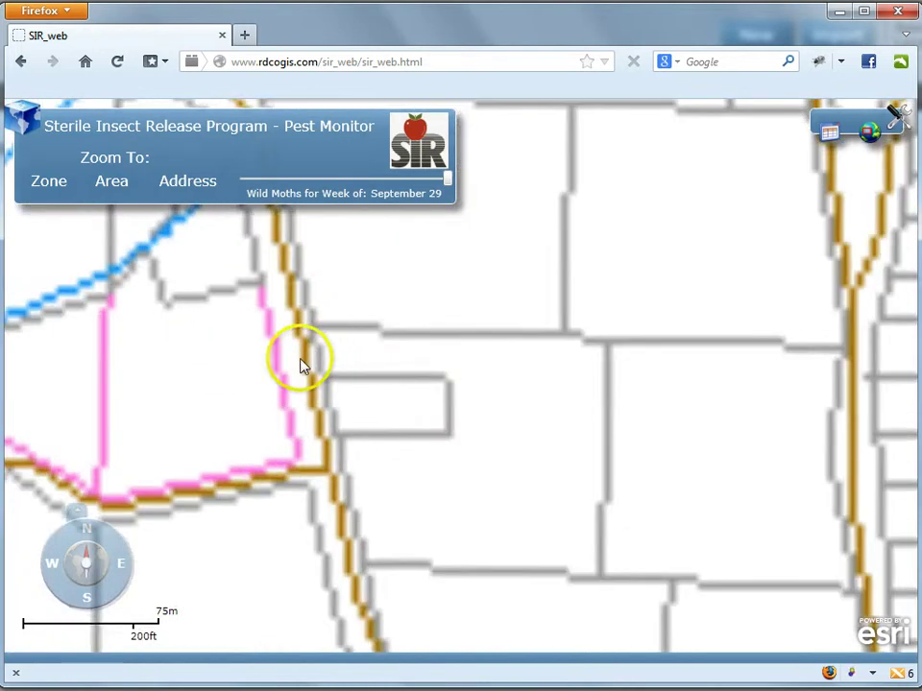
drag(304, 360, 450, 371)
click(366, 370)
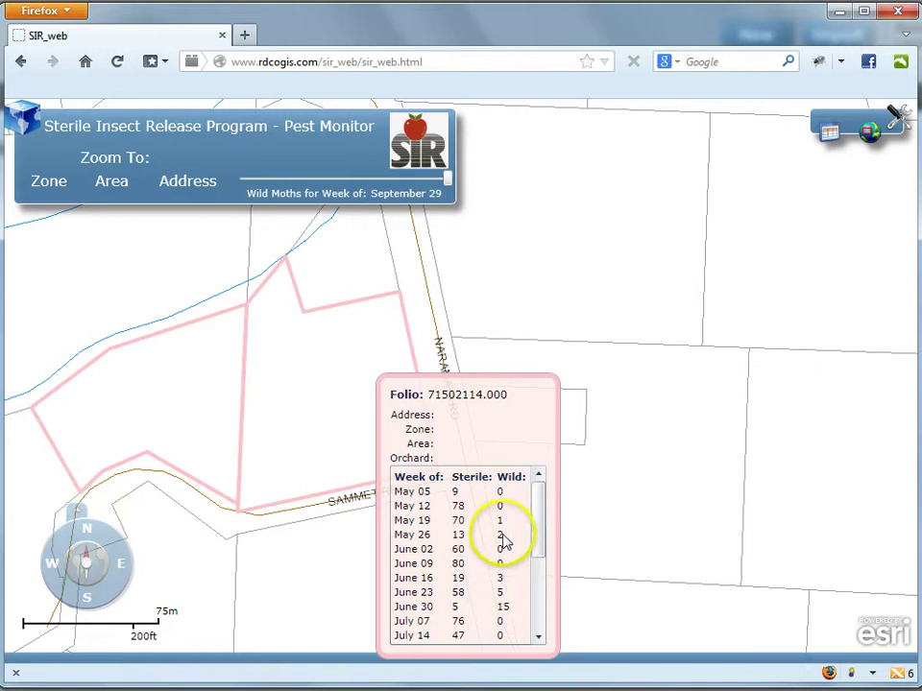
click(390, 330)
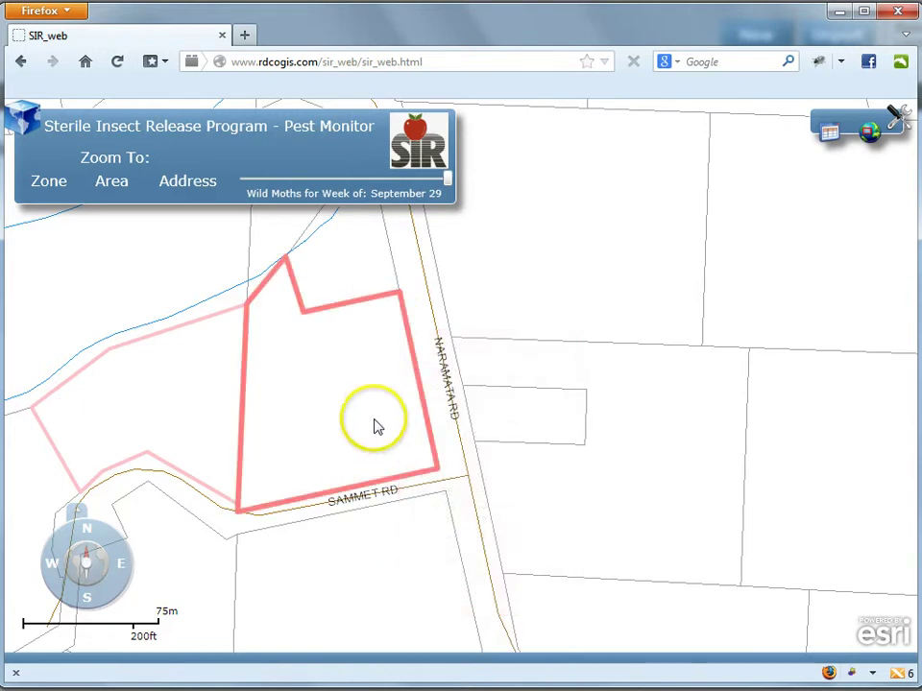
mouse_move(166, 189)
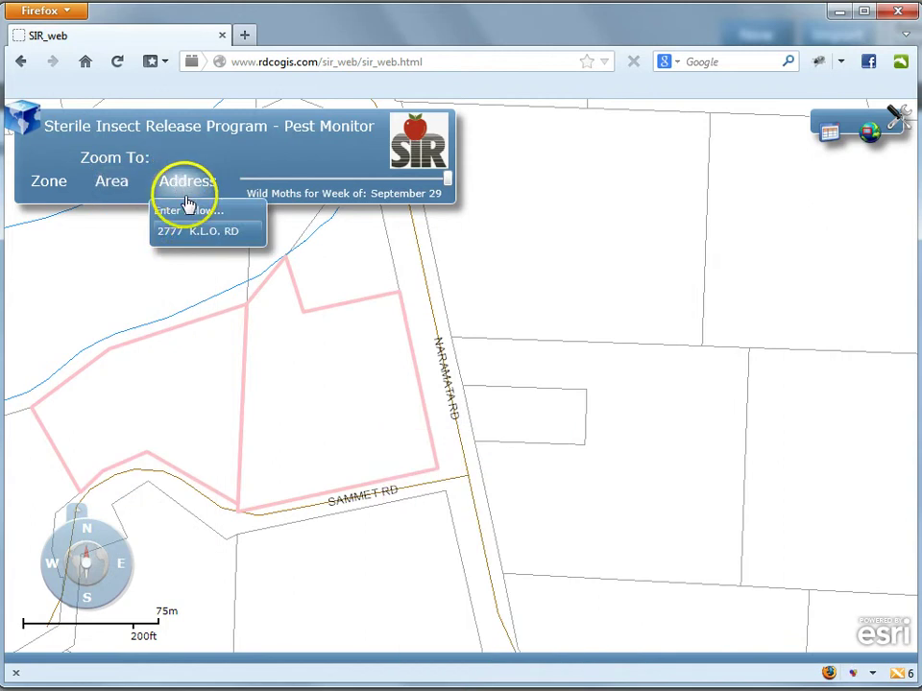
click(204, 232)
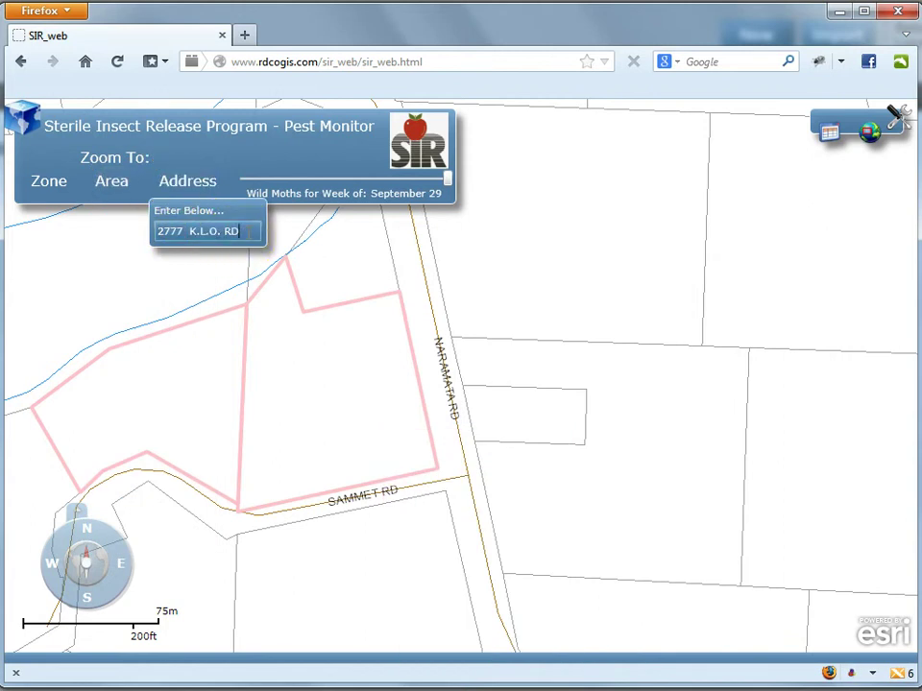
key(BackSpace)
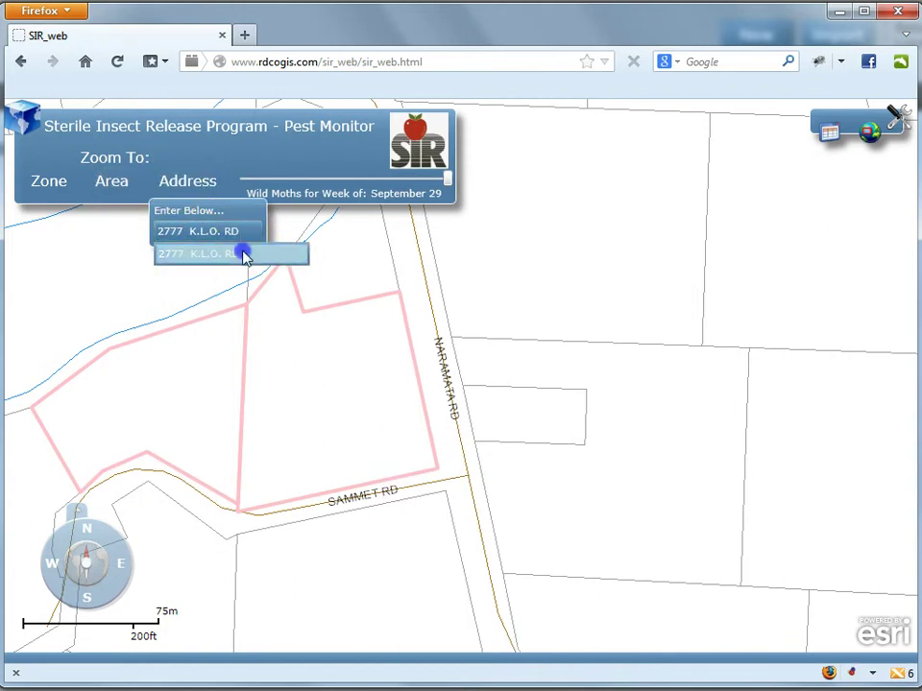
click(242, 253)
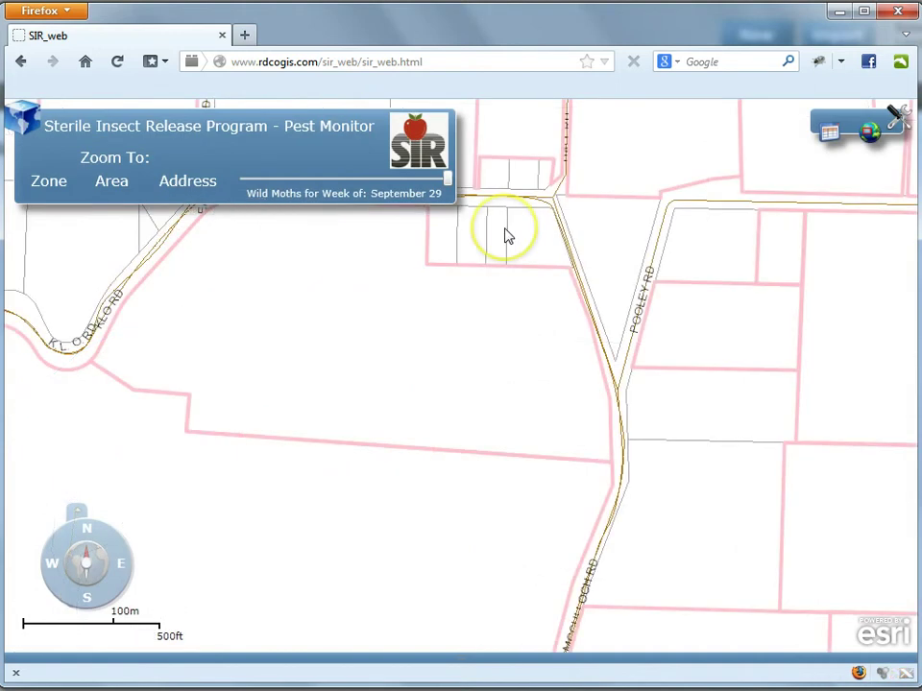
Review the parcel's Folio popup of weekly wild moth counts, then zoom out
click(427, 251)
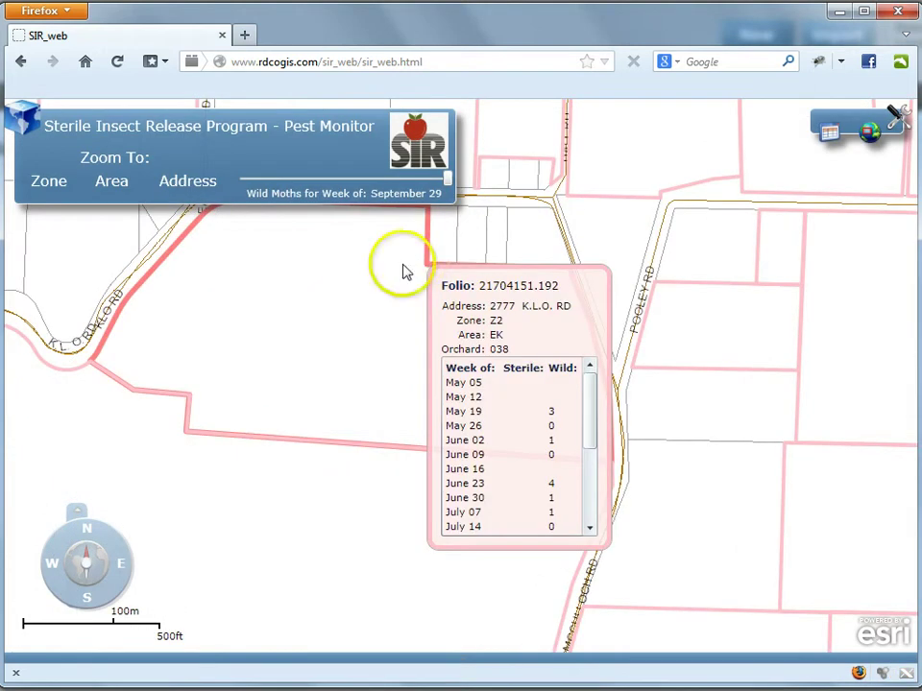
click(423, 383)
click(412, 257)
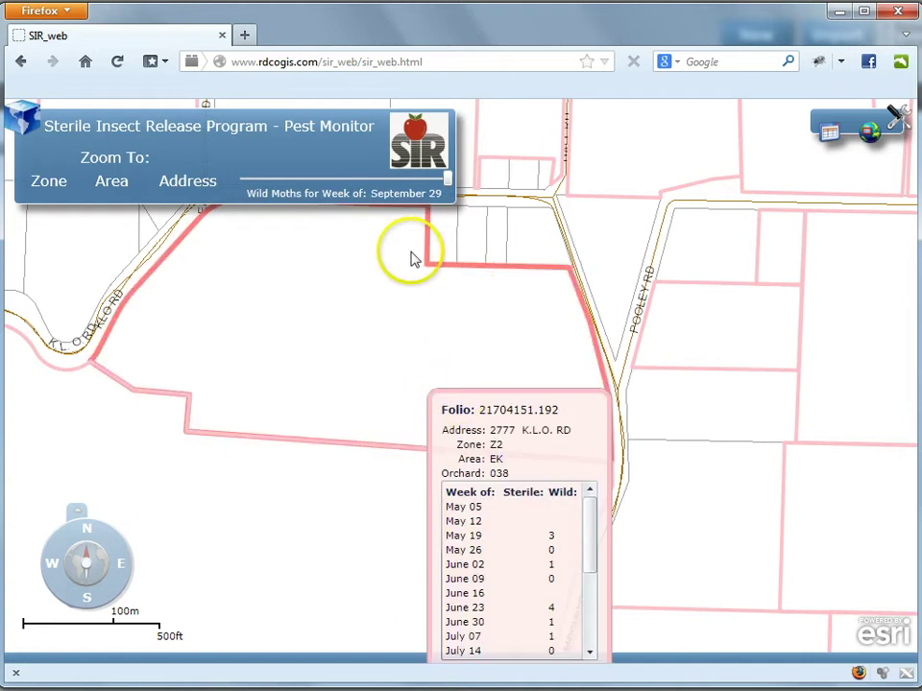
mouse_move(588, 407)
mouse_down()
mouse_move(582, 491)
mouse_move(586, 388)
mouse_up()
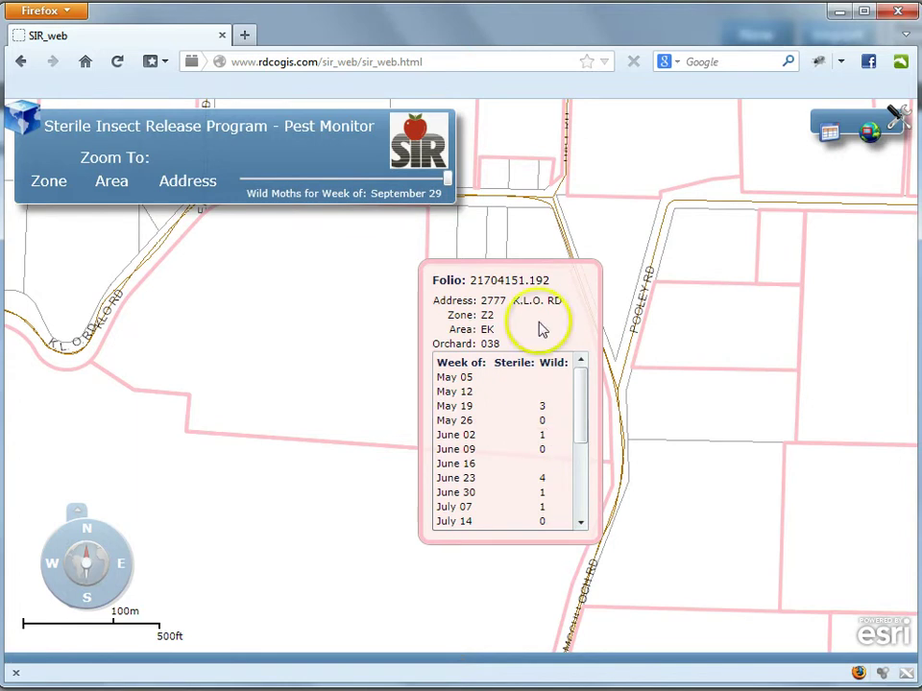
scroll(506, 246, down, 2)
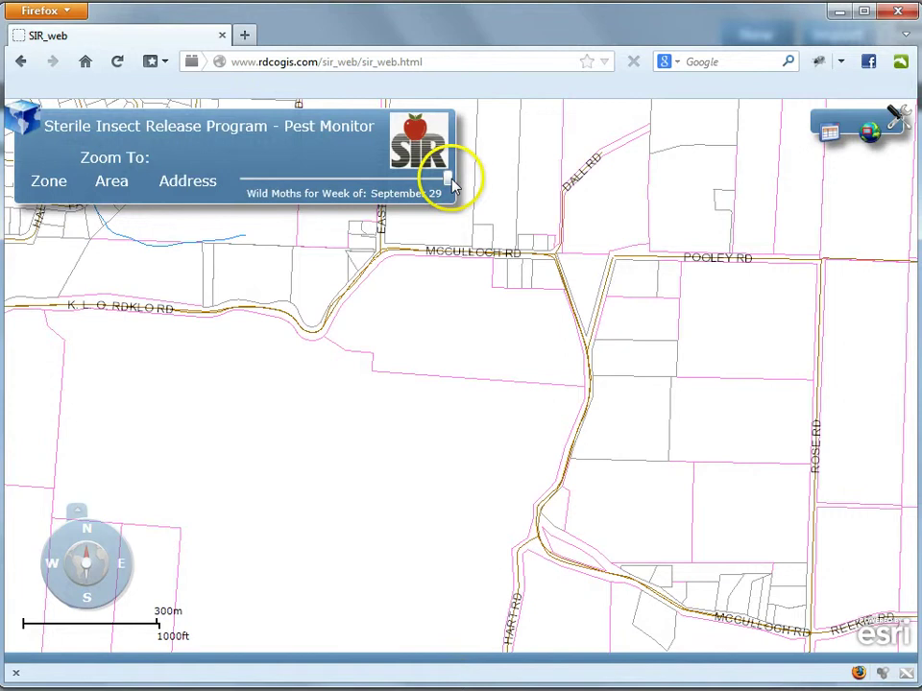
Move the Wild Moths week slider back to May 19 and nudge the map left
drag(448, 184, 265, 192)
click(326, 223)
drag(551, 271, 460, 259)
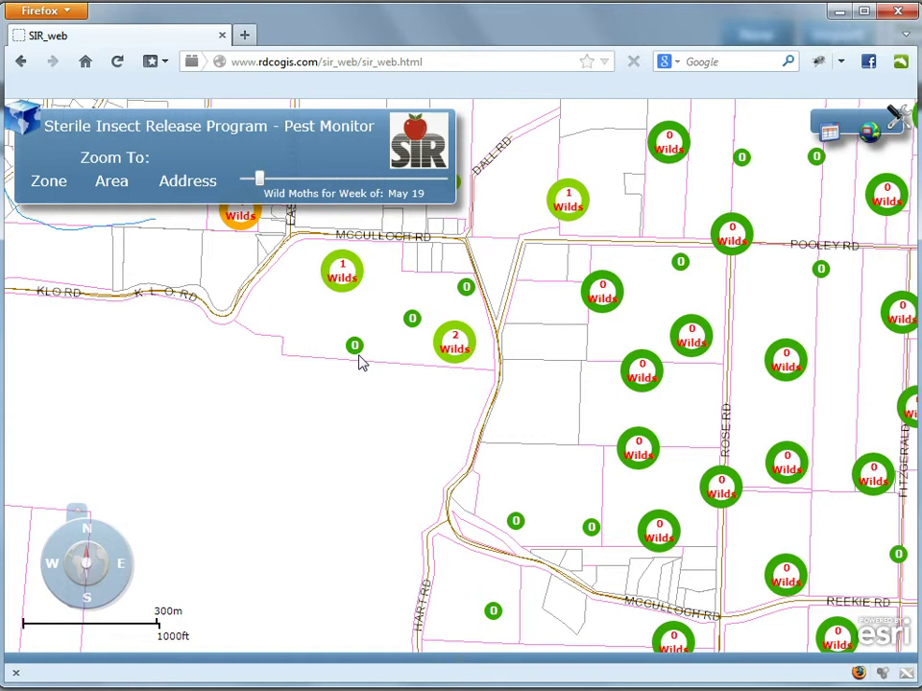
Pan the map toward the large parcel south of McCulloch Rd
drag(449, 286, 389, 273)
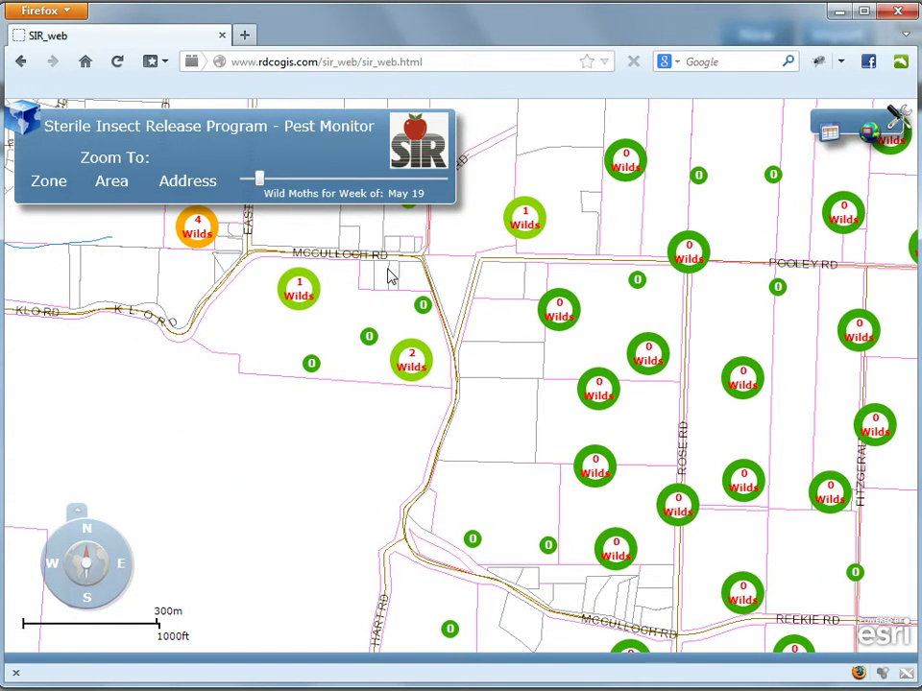
click(399, 279)
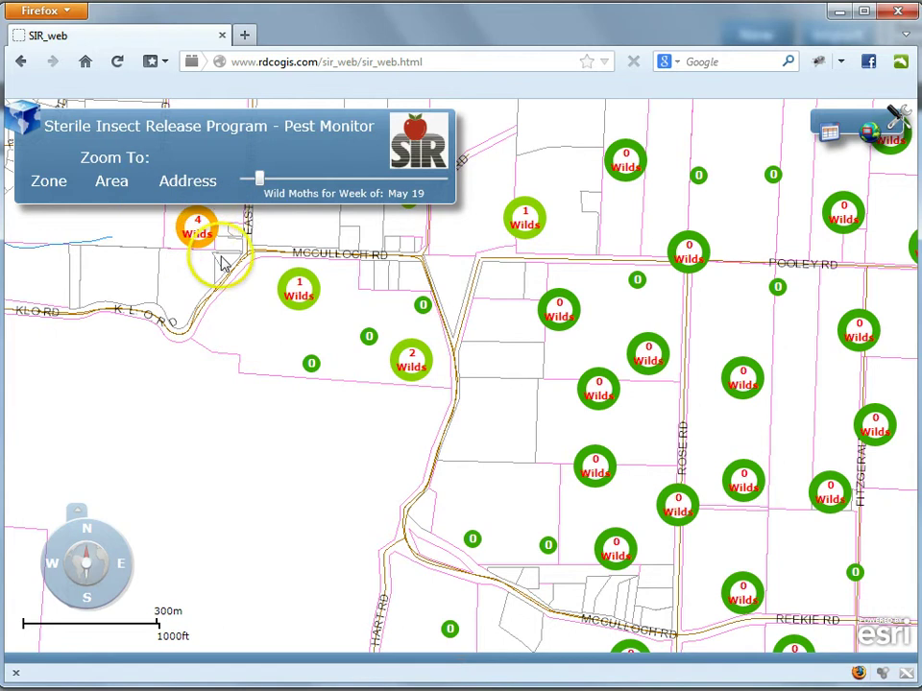
click(187, 181)
click(204, 229)
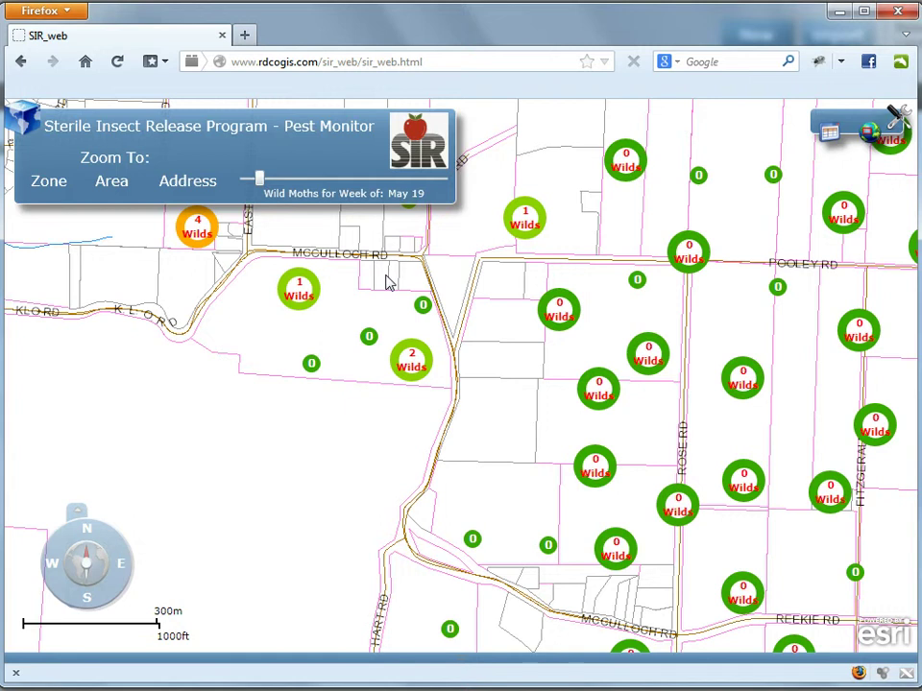
Zoom to 100 m and check the parcel's individual trap counts of 0 and 1
click(301, 288)
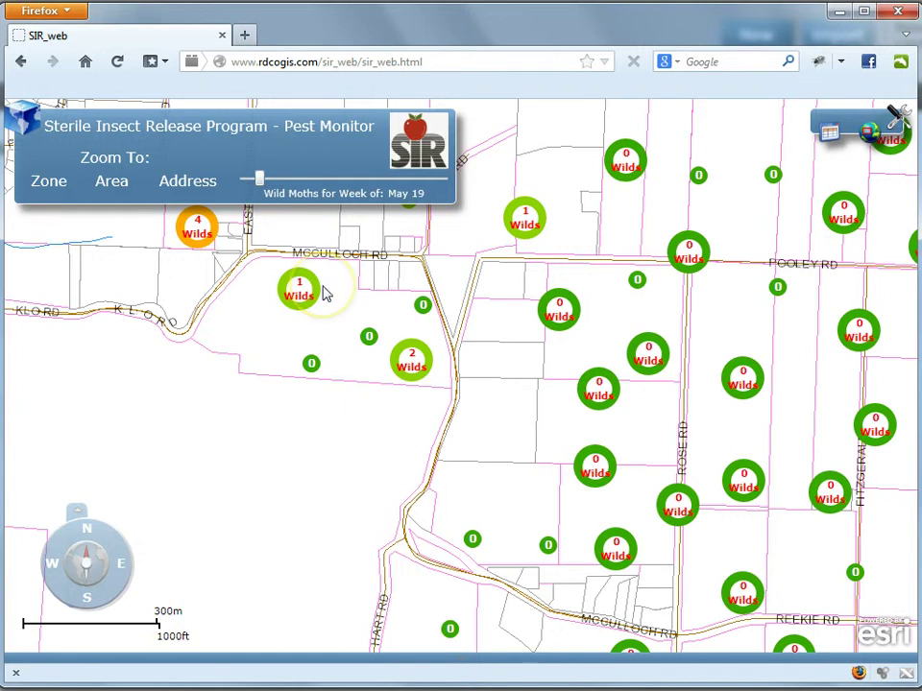
scroll(325, 294, up, 1)
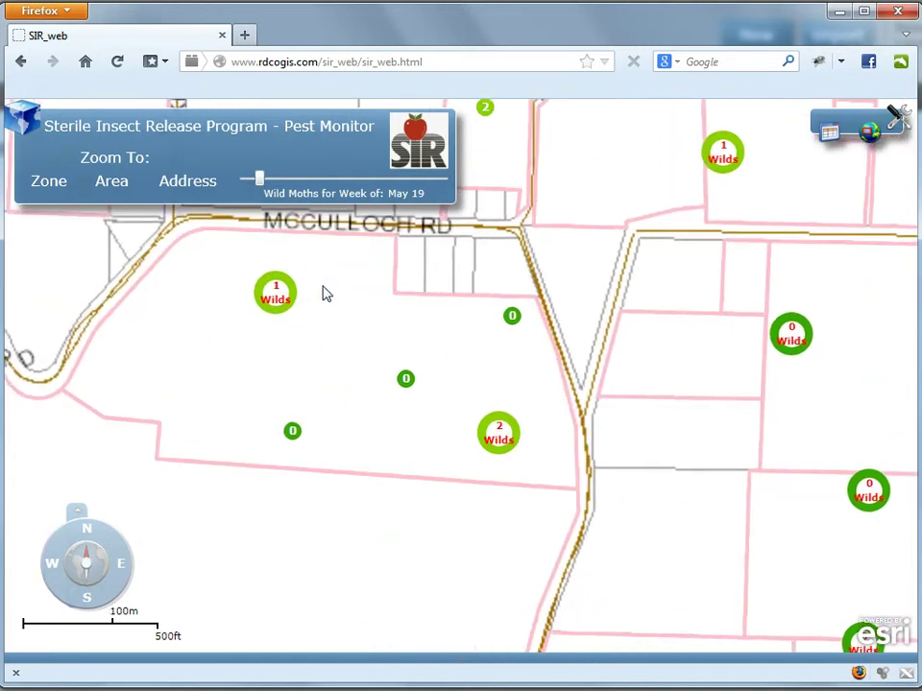
click(319, 271)
click(228, 298)
click(321, 347)
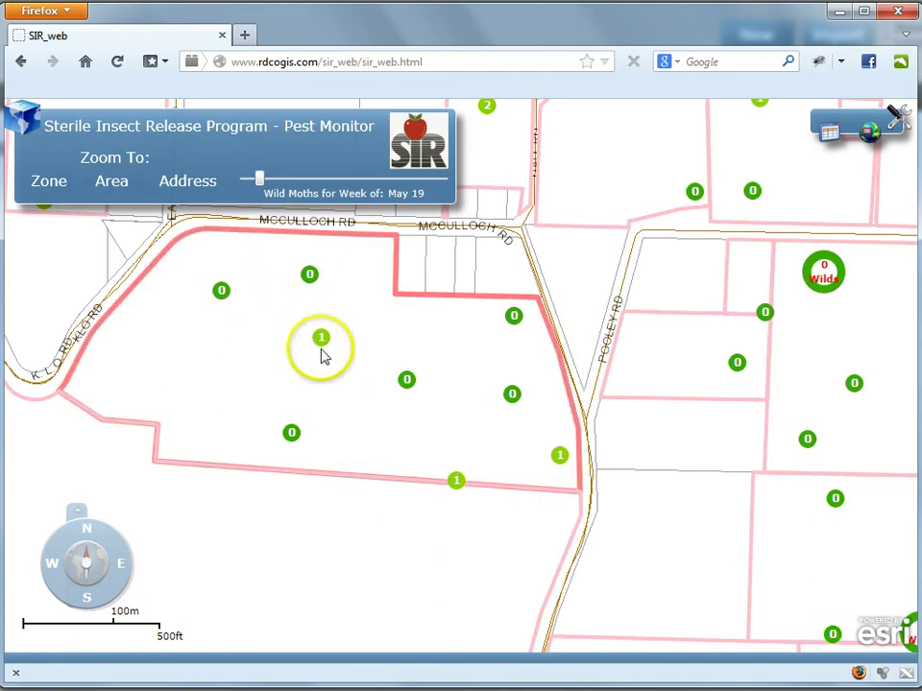
click(464, 487)
click(455, 275)
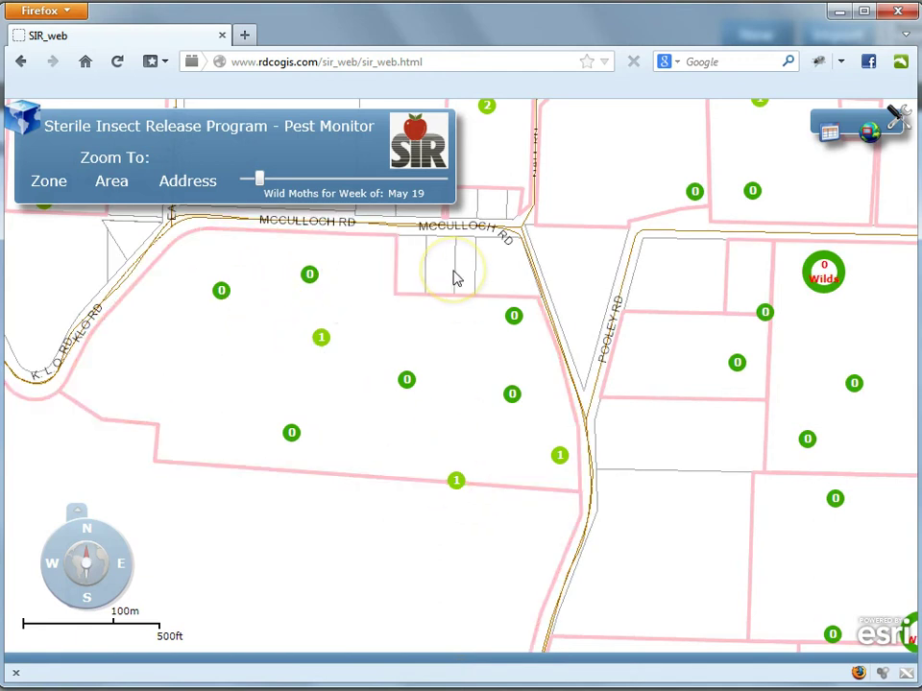
click(449, 263)
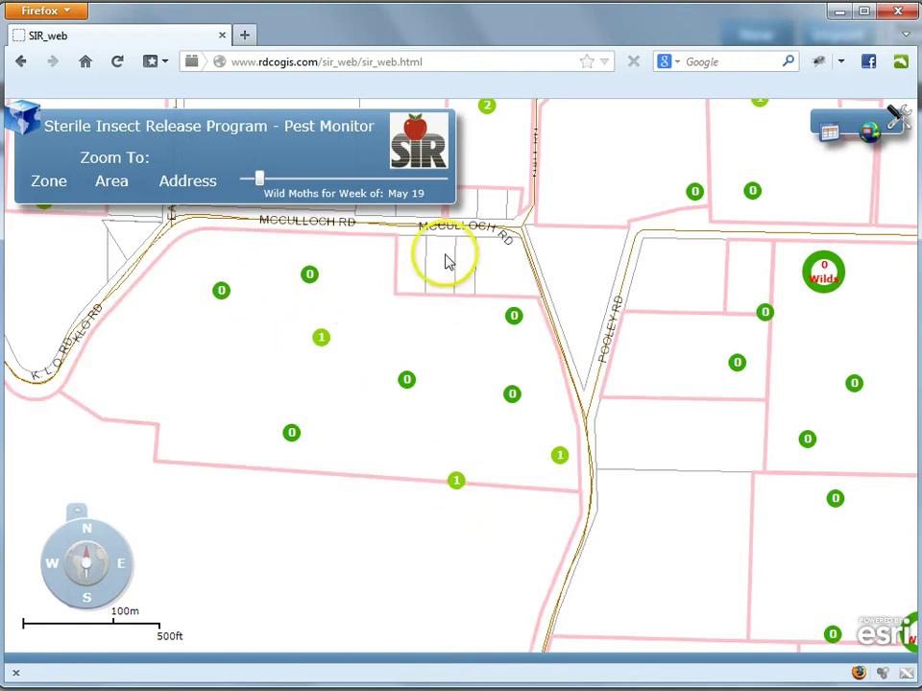
Zoom out to the regional view to survey May 19 wild moth counts
scroll(453, 269, down, 3)
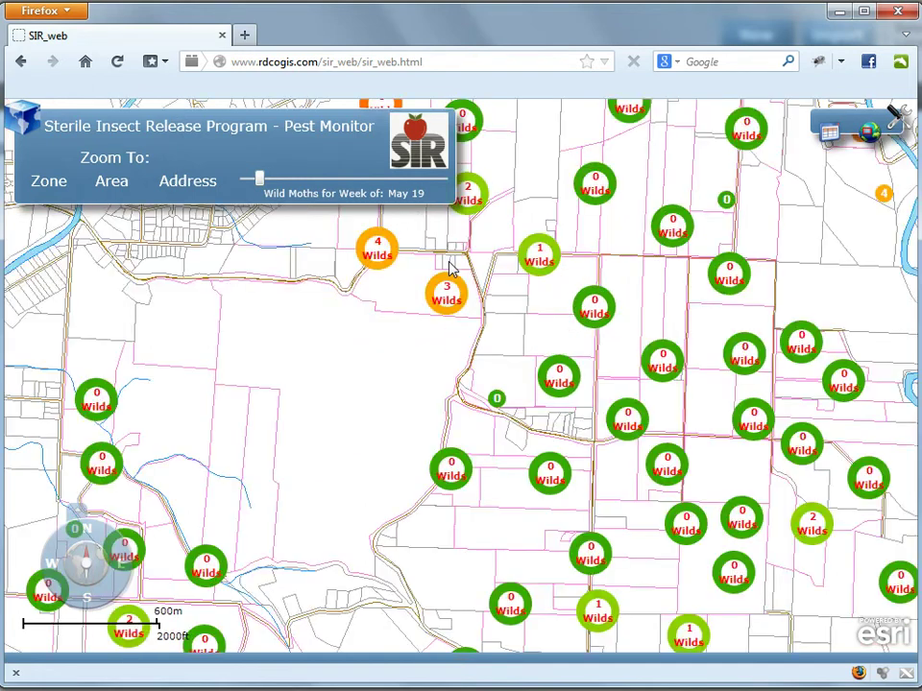
scroll(451, 270, down, 2)
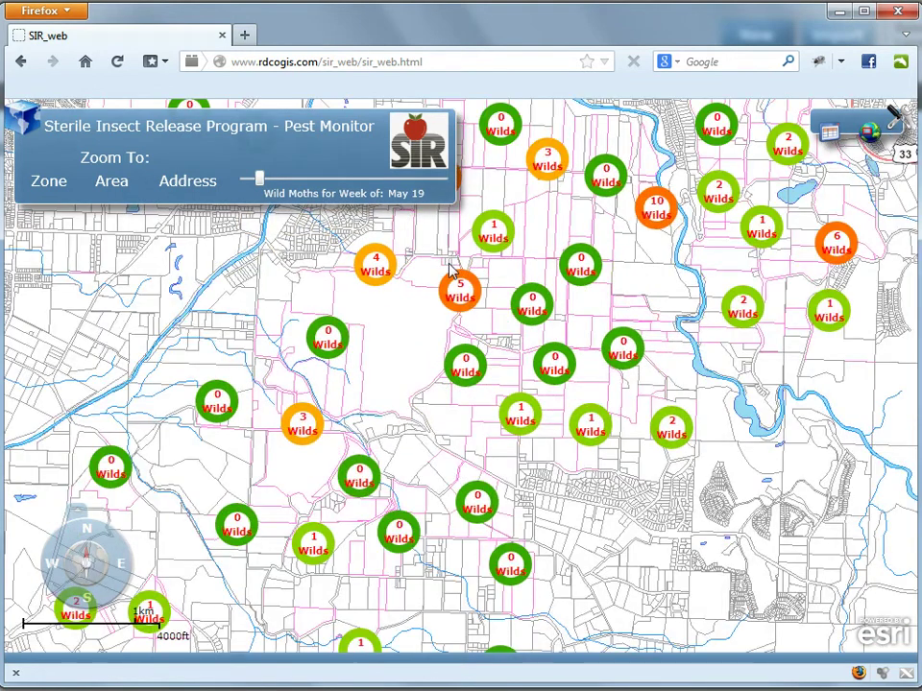
scroll(451, 269, down, 1)
scroll(451, 270, down, 1)
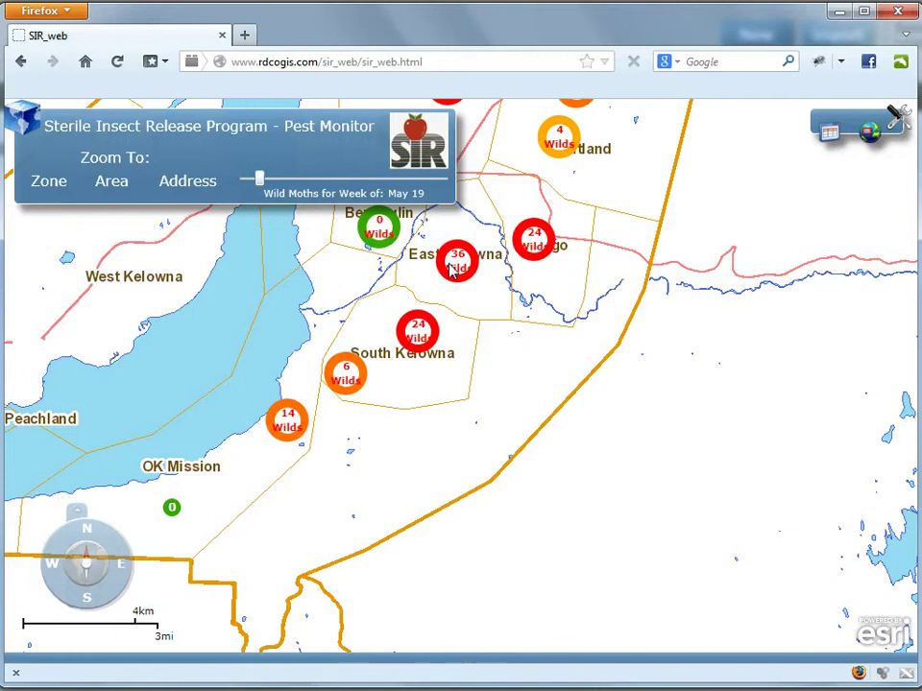
scroll(581, 235, up, 2)
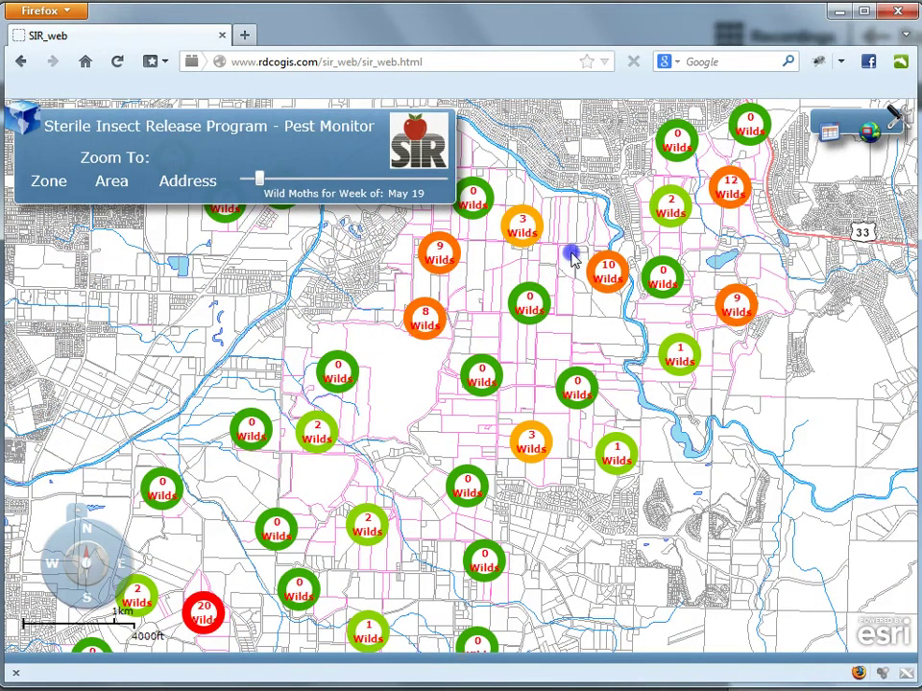
drag(573, 256, 633, 273)
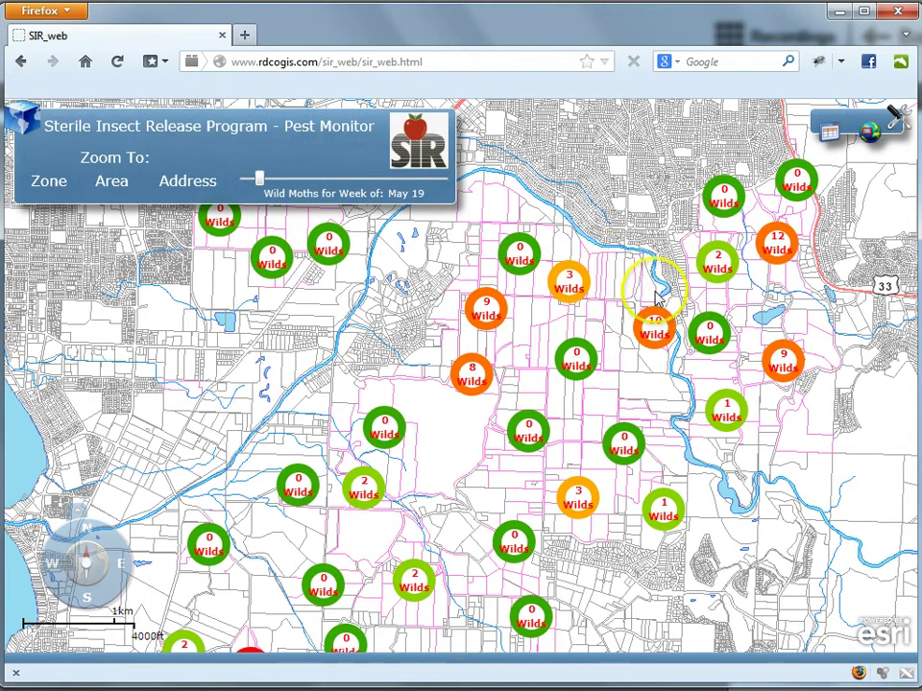
Close in at 100 m on the red 17 Wilds hotspot near Takla Rd
scroll(534, 462, up, 2)
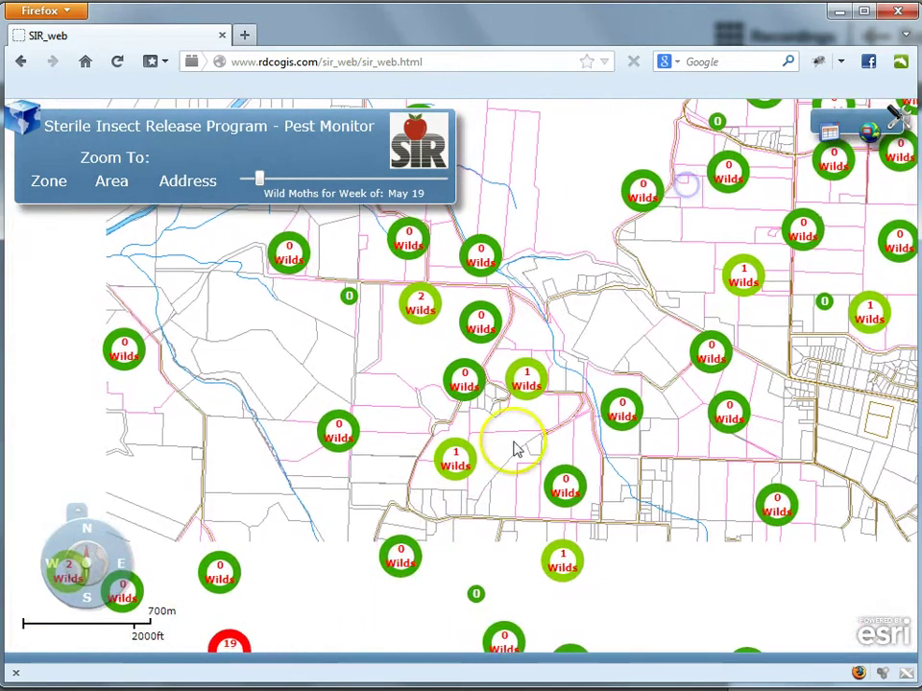
mouse_move(516, 449)
mouse_down()
mouse_move(504, 463)
mouse_move(706, 206)
mouse_up()
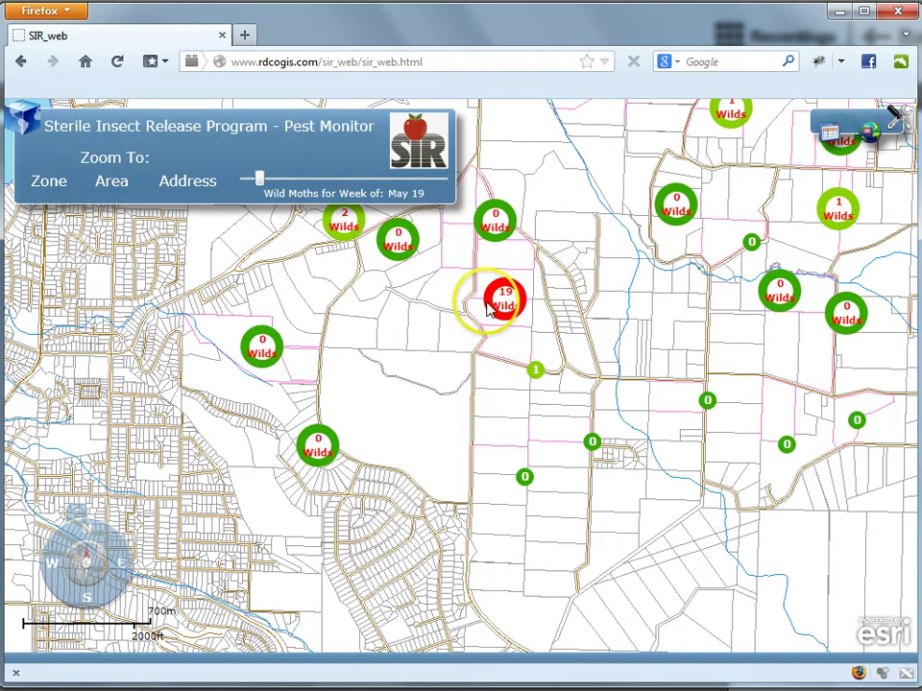
click(597, 341)
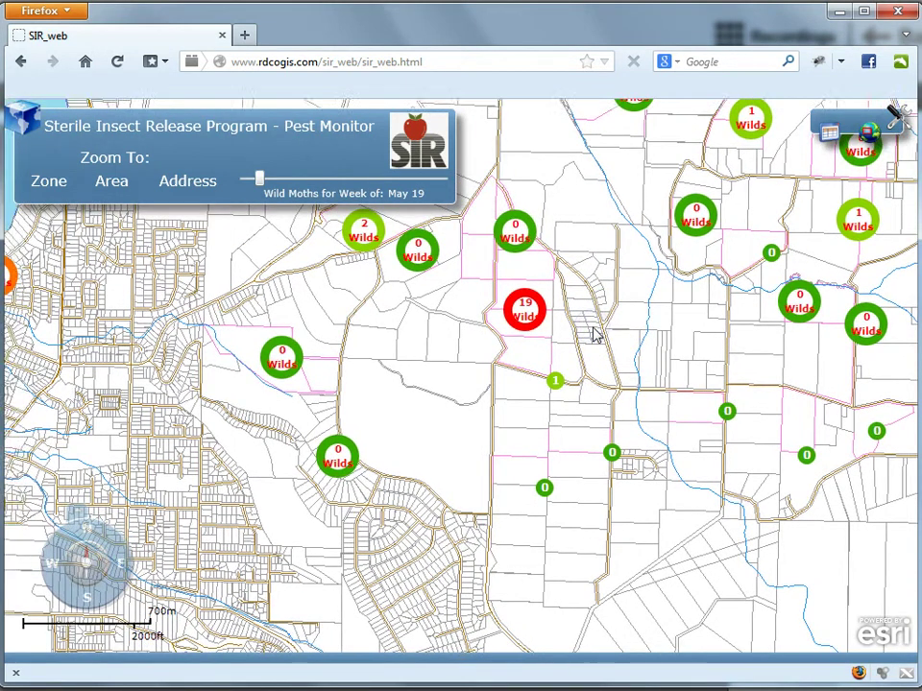
scroll(593, 333, up, 1)
click(586, 335)
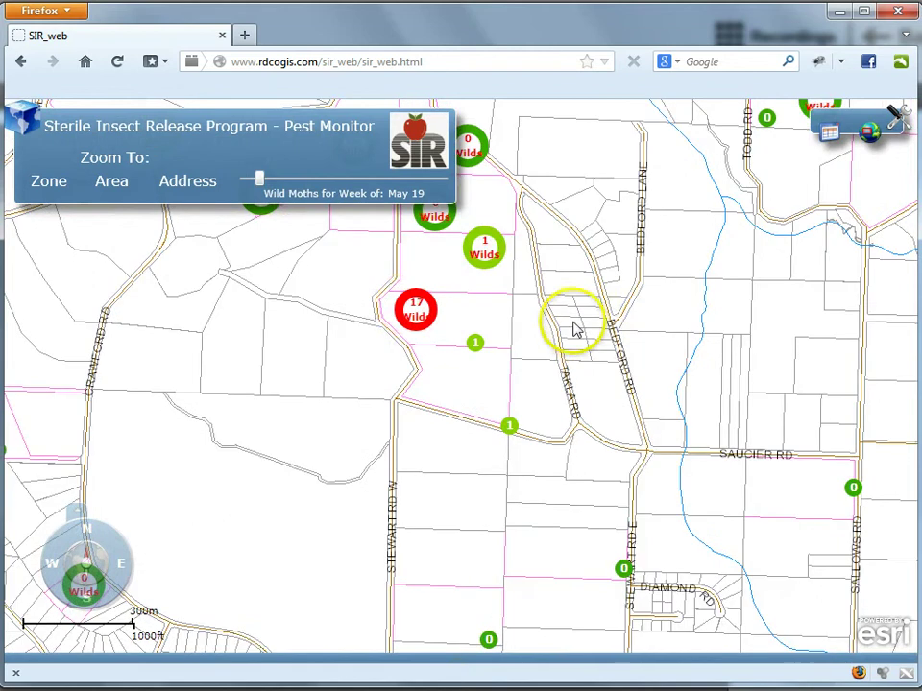
scroll(568, 331, up, 1)
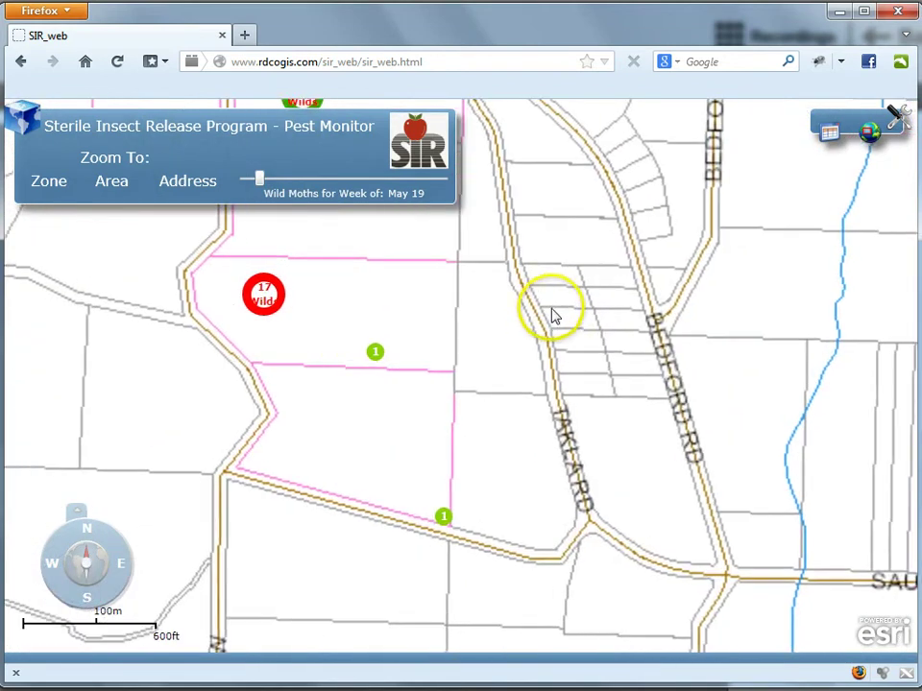
Zoom onto the hotspot parcel and inspect traps showing 15, 2 and 1 wild moths
drag(549, 308, 854, 309)
scroll(603, 358, up, 1)
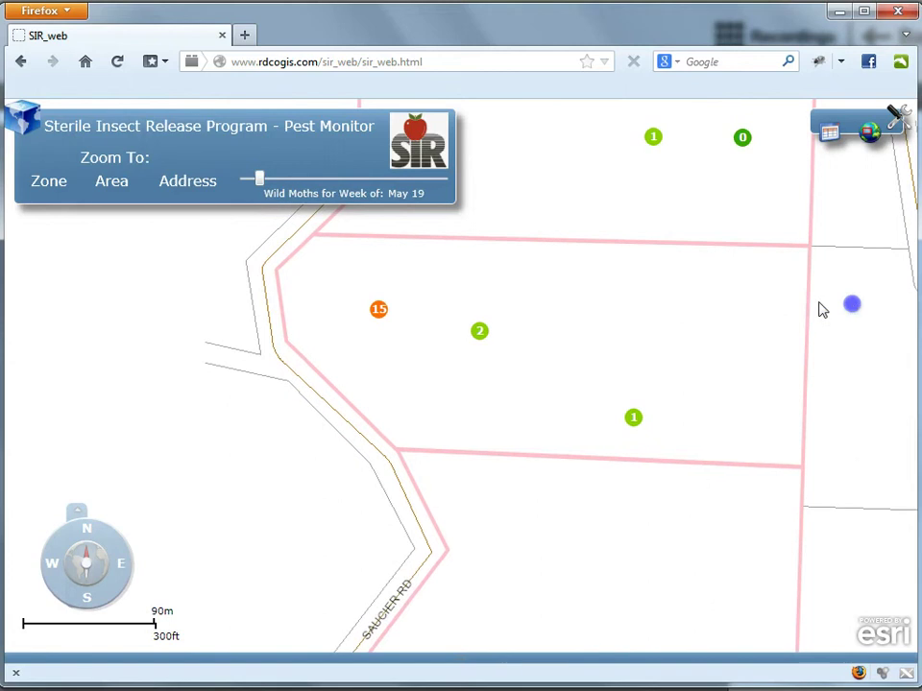
click(376, 313)
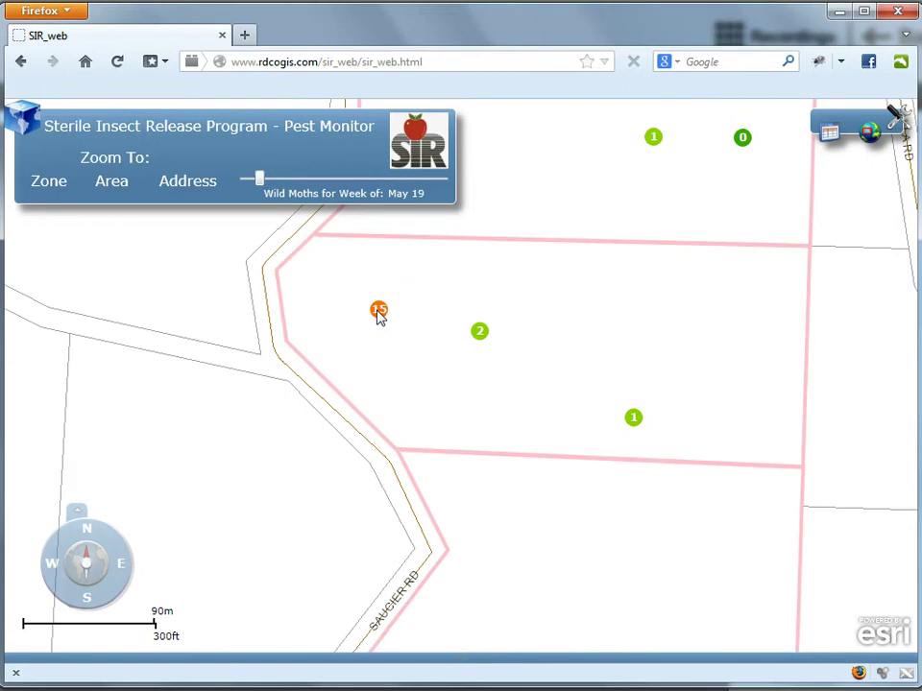
click(477, 333)
click(635, 423)
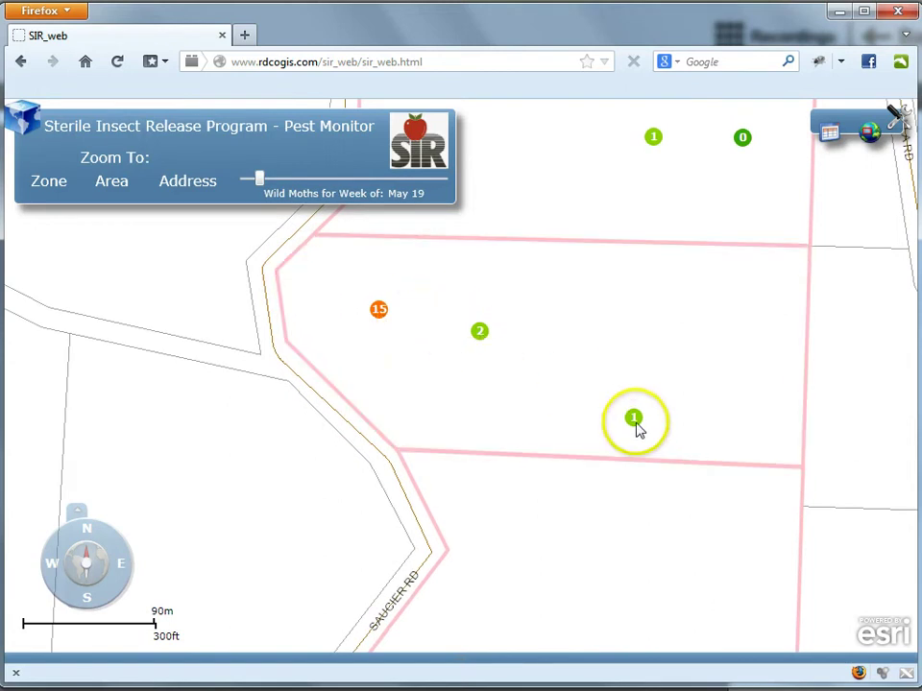
Return to the 15 wild moth trap near Saugier Rd and review it again
click(380, 317)
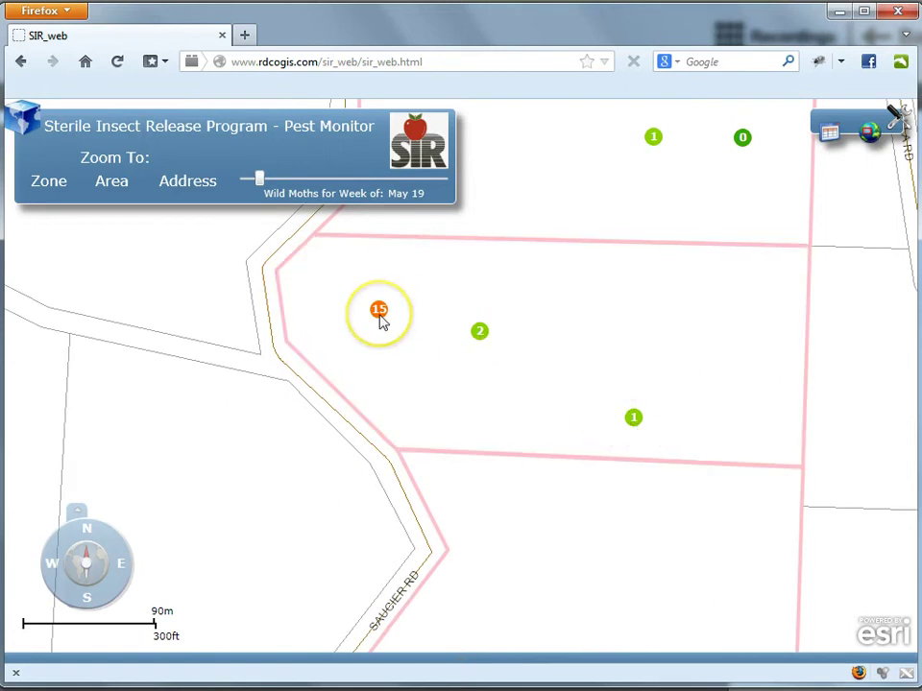
click(240, 462)
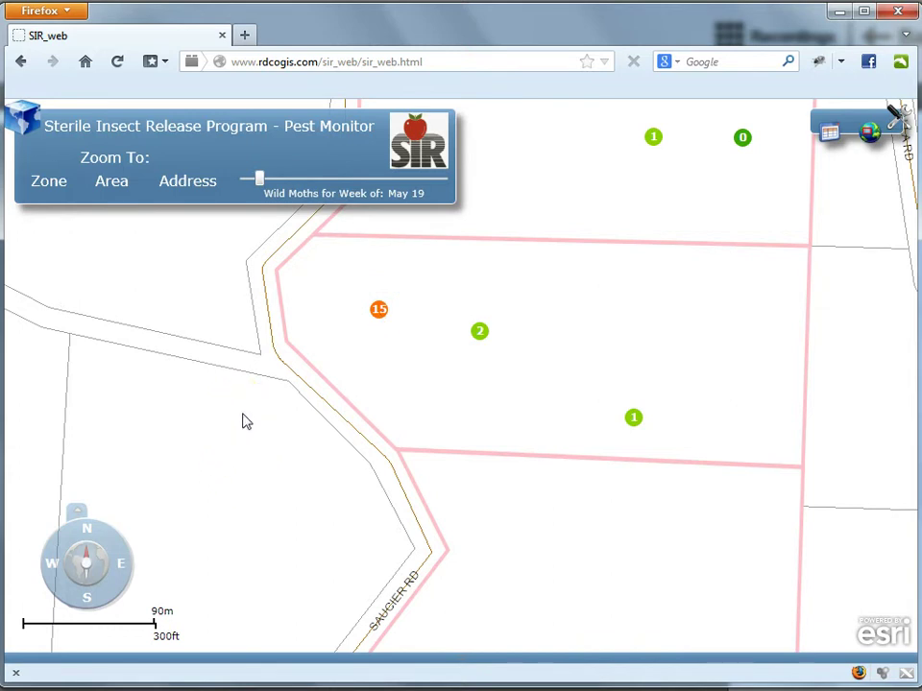
click(91, 669)
click(331, 349)
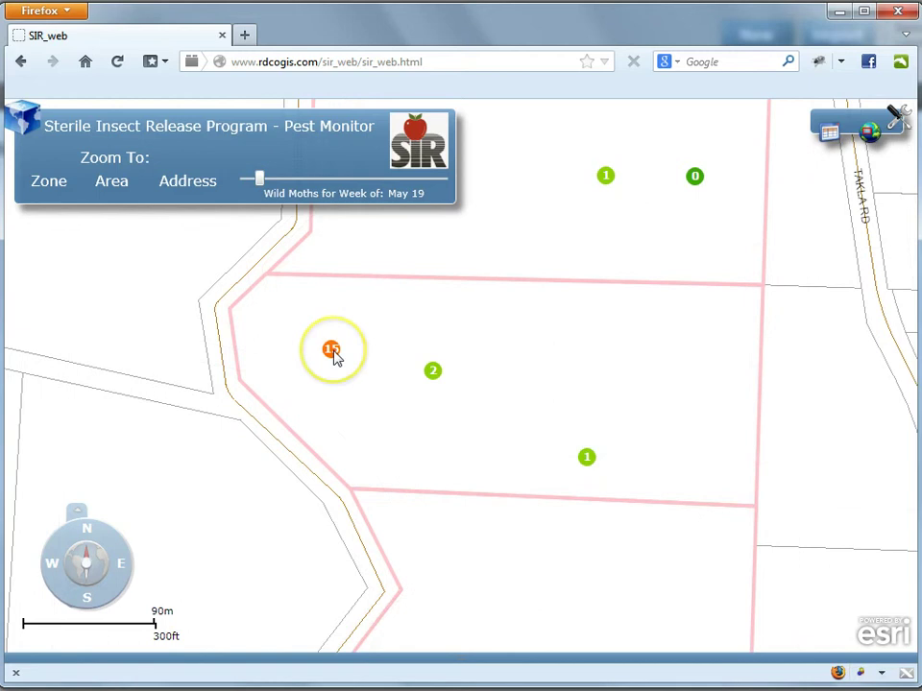
Zoom the map to the 2-Glenmore area and zoom in further
click(112, 184)
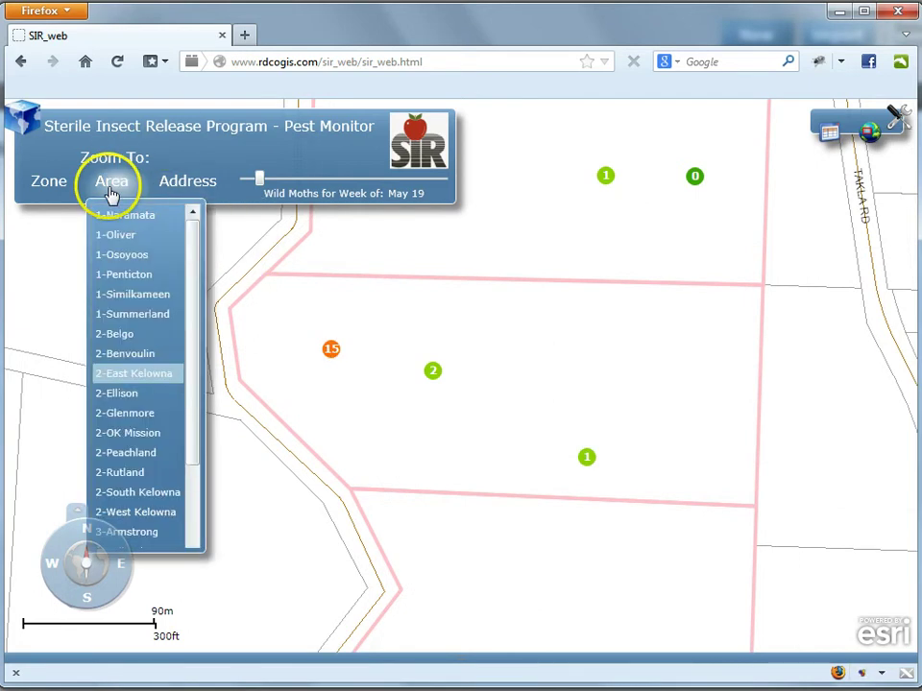
click(141, 415)
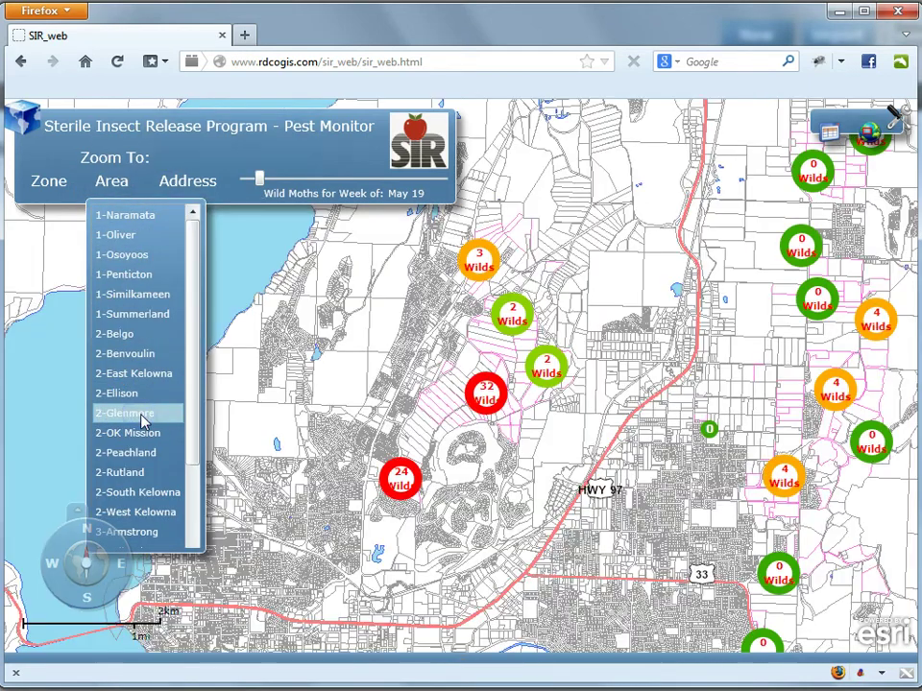
scroll(510, 411, up, 2)
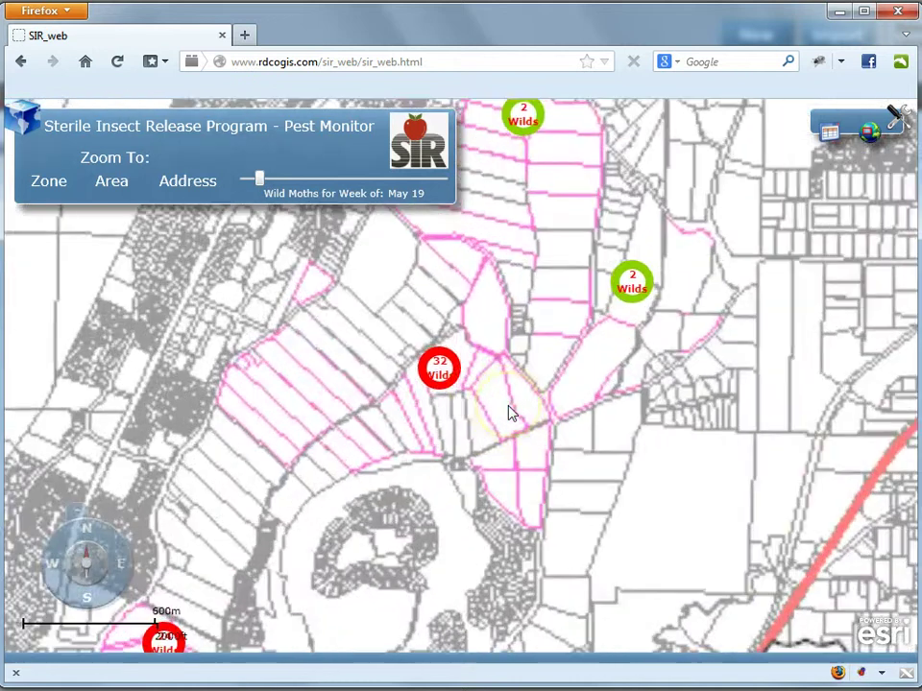
scroll(465, 405, up, 2)
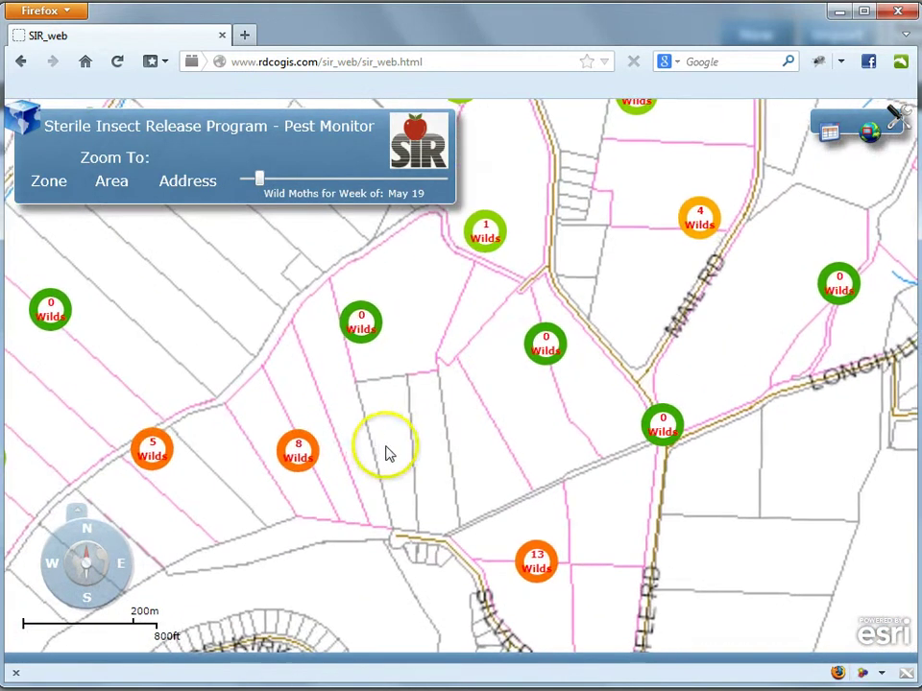
scroll(533, 372, up, 1)
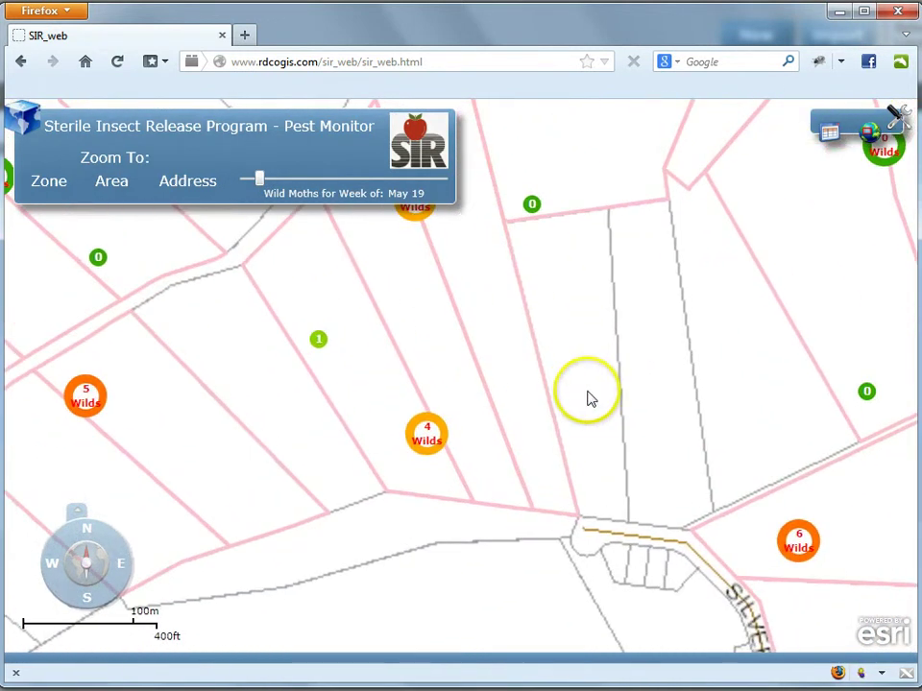
Centre on the parcels north of Silver Pl showing trap counts 1, 3, 0 and 4
drag(567, 343, 687, 358)
scroll(678, 420, up, 1)
scroll(678, 420, up, 1)
mouse_move(545, 539)
mouse_down()
mouse_move(617, 487)
mouse_move(735, 551)
mouse_move(757, 518)
mouse_up()
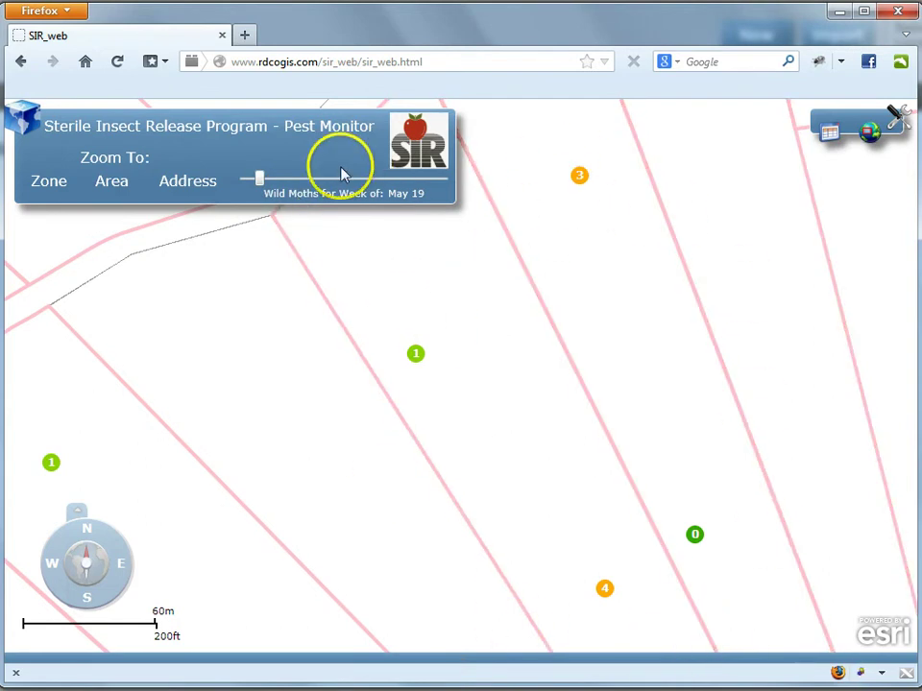
Advance the wild-moth week past May 26 and June 02, then open a Zone Z2 GL parcel's weekly counts
click(259, 179)
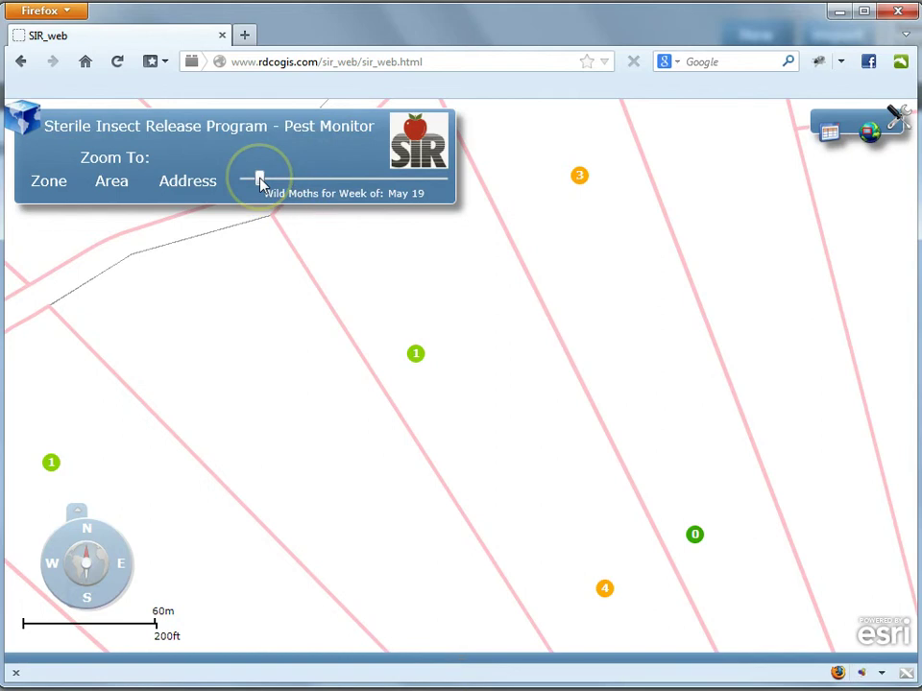
drag(259, 181, 274, 183)
click(400, 197)
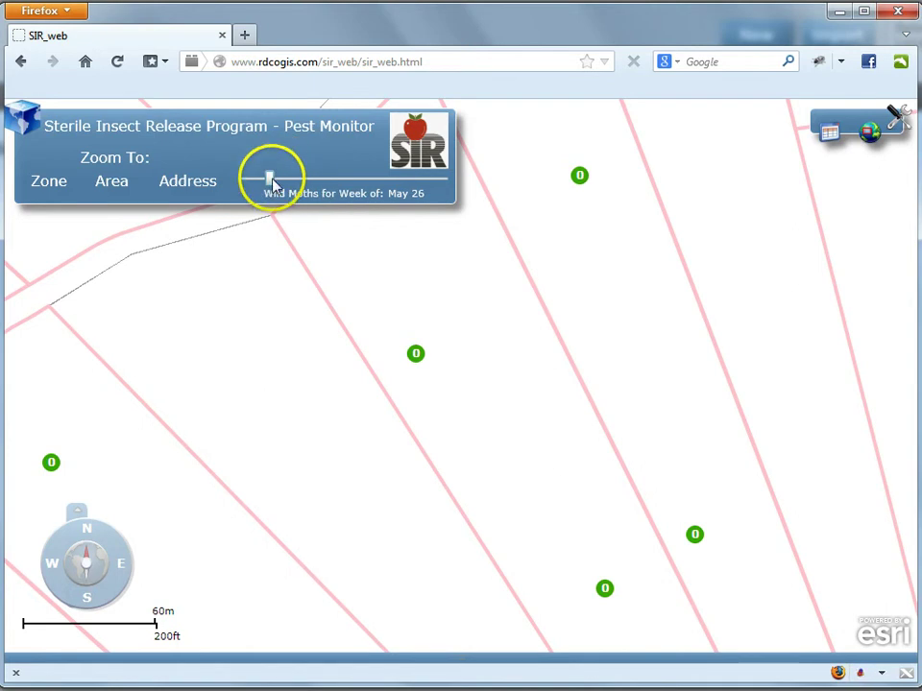
drag(276, 185, 284, 187)
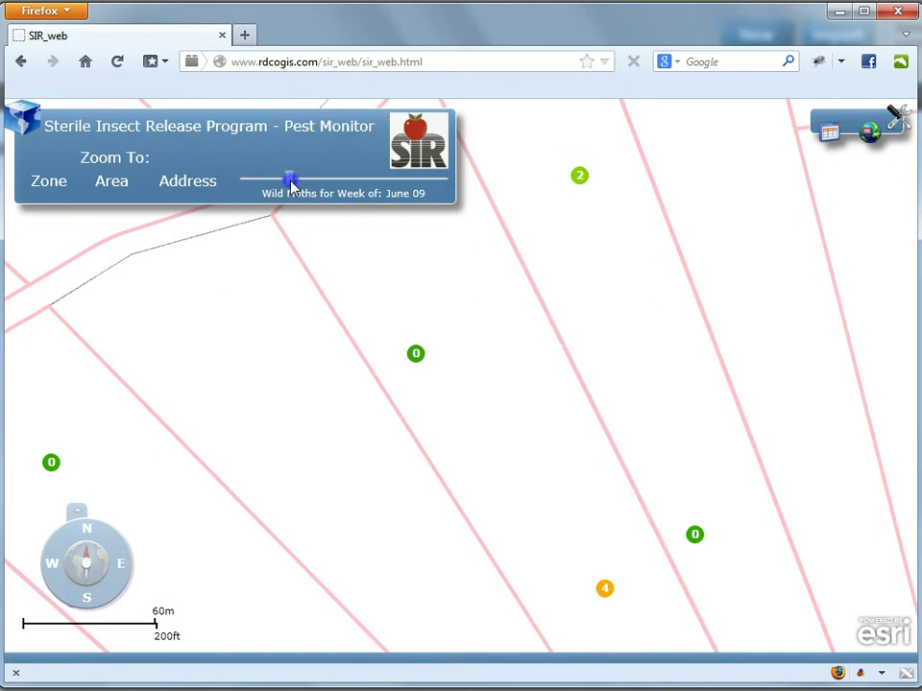
drag(291, 185, 333, 188)
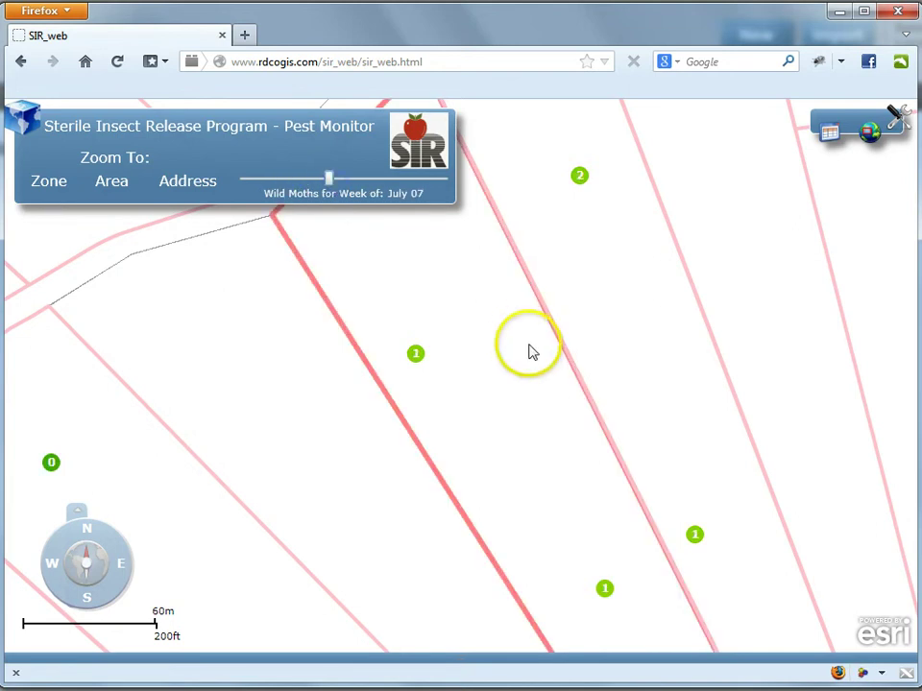
click(498, 297)
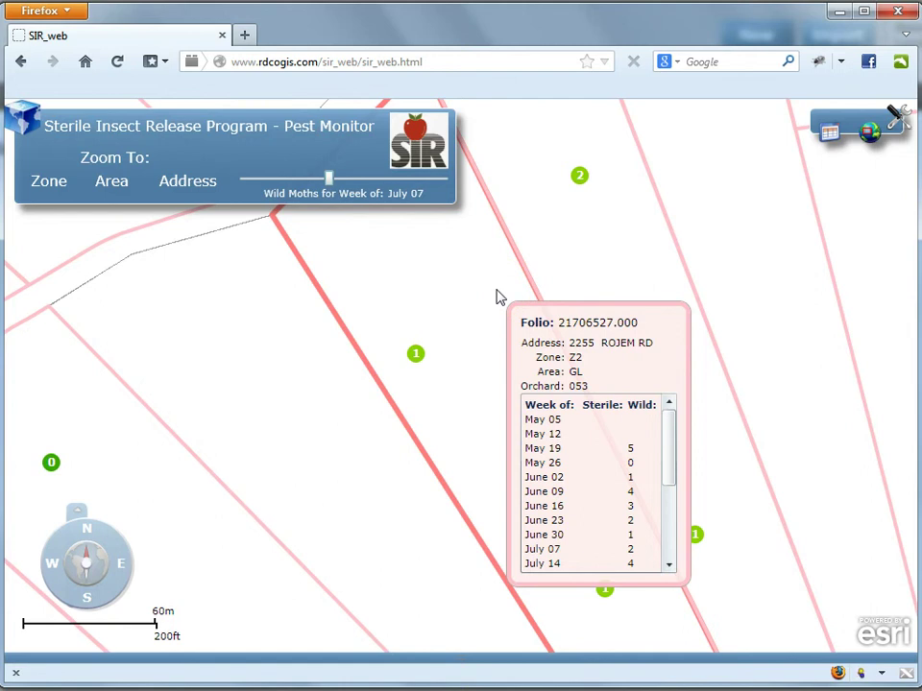
Scroll the parcel's weekly counts, close the popup, and zoom out to 100 m showing June 16 counts
mouse_move(666, 423)
mouse_down()
mouse_move(669, 490)
mouse_move(671, 412)
mouse_up()
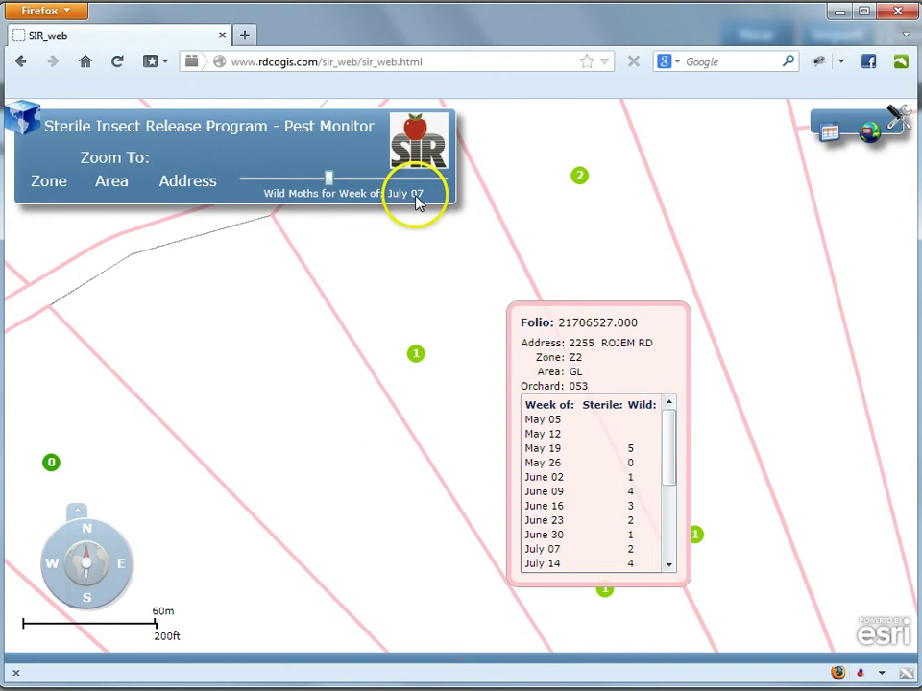
click(381, 197)
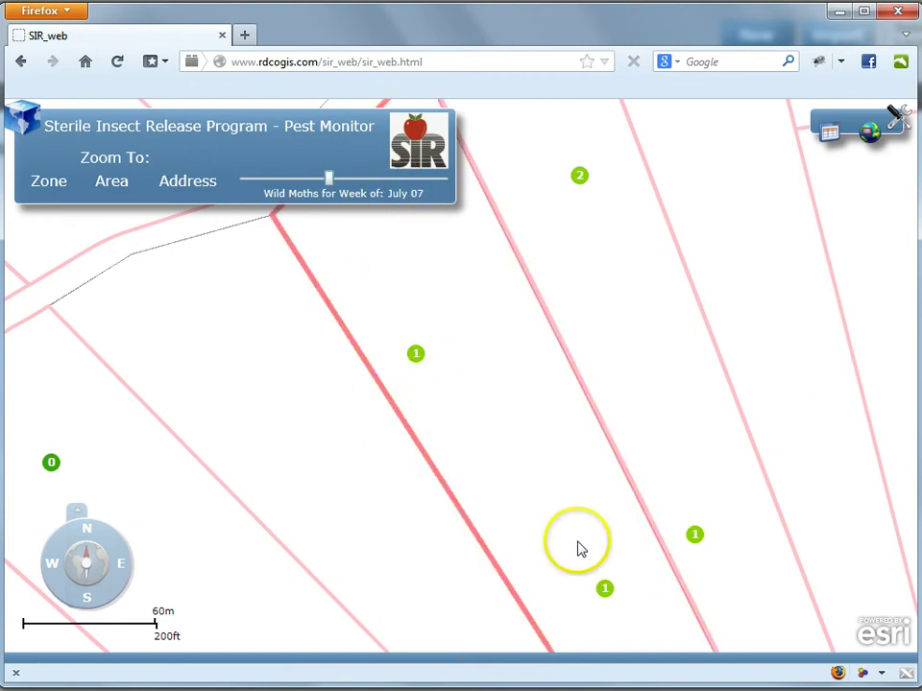
click(605, 597)
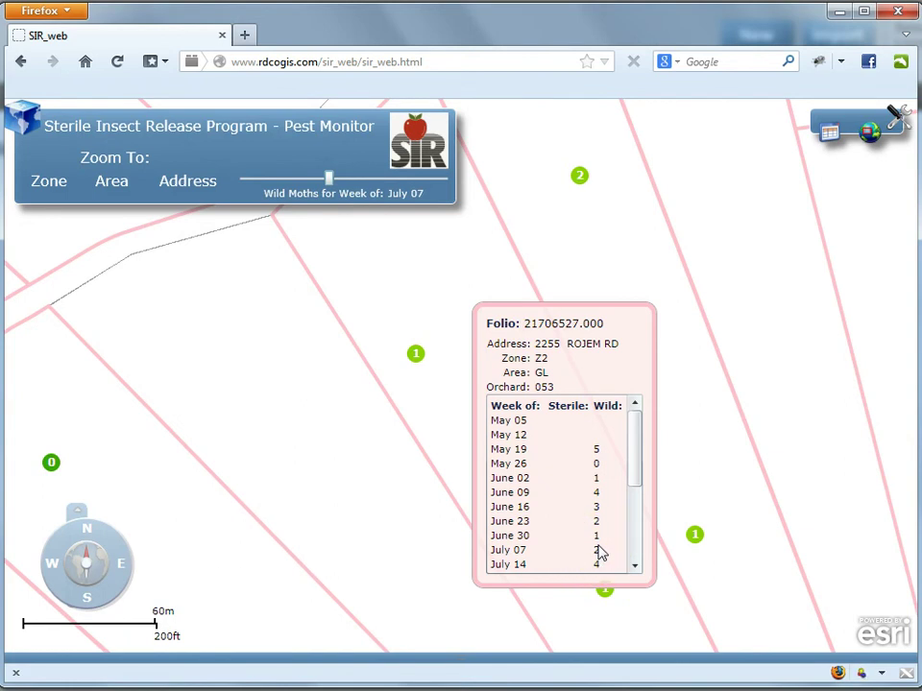
click(452, 322)
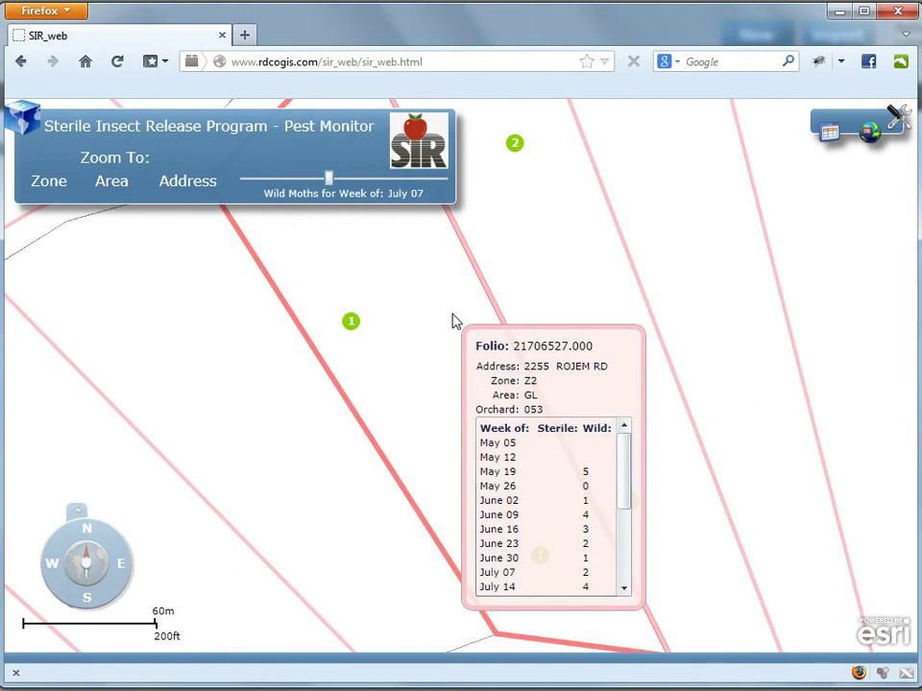
scroll(452, 322, down, 1)
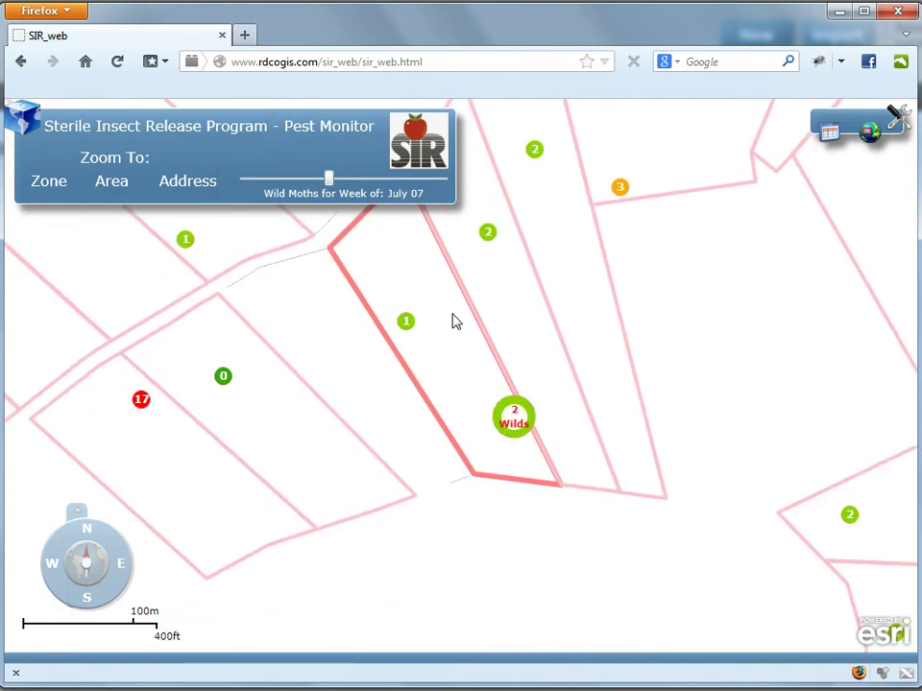
click(447, 316)
Zoom out over Glenmore and slide the week through July, June and August, ending on May 26
mouse_move(329, 178)
mouse_down()
mouse_move(387, 182)
mouse_move(301, 191)
mouse_up()
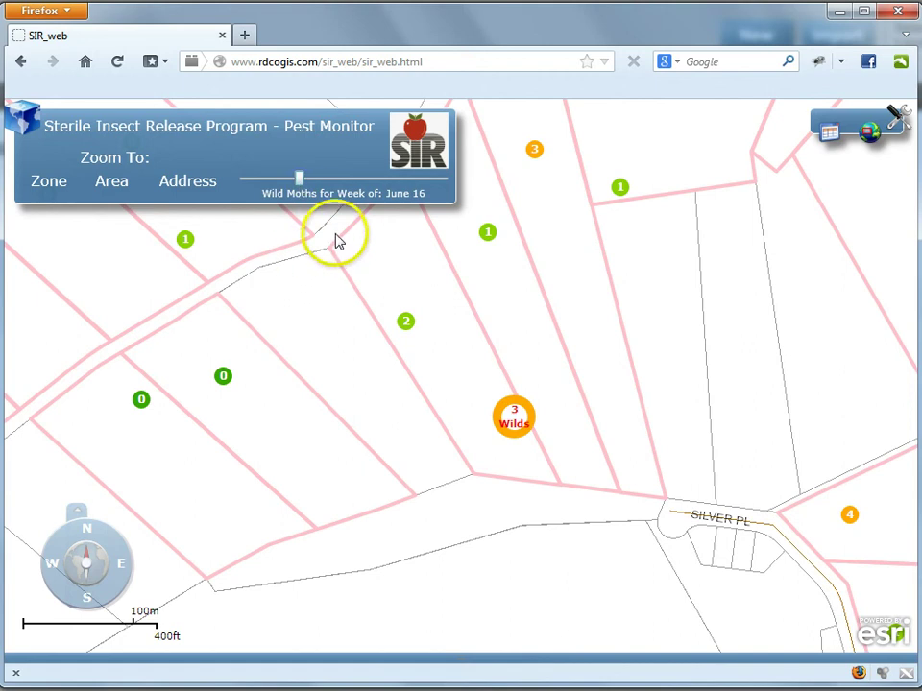
drag(335, 241, 288, 309)
scroll(288, 308, down, 2)
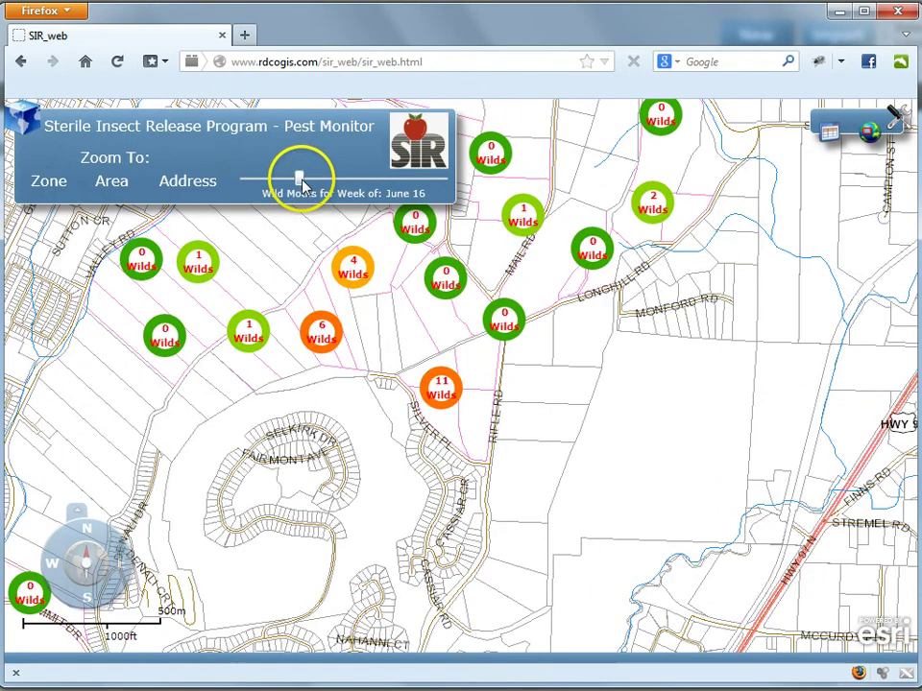
drag(299, 180, 367, 187)
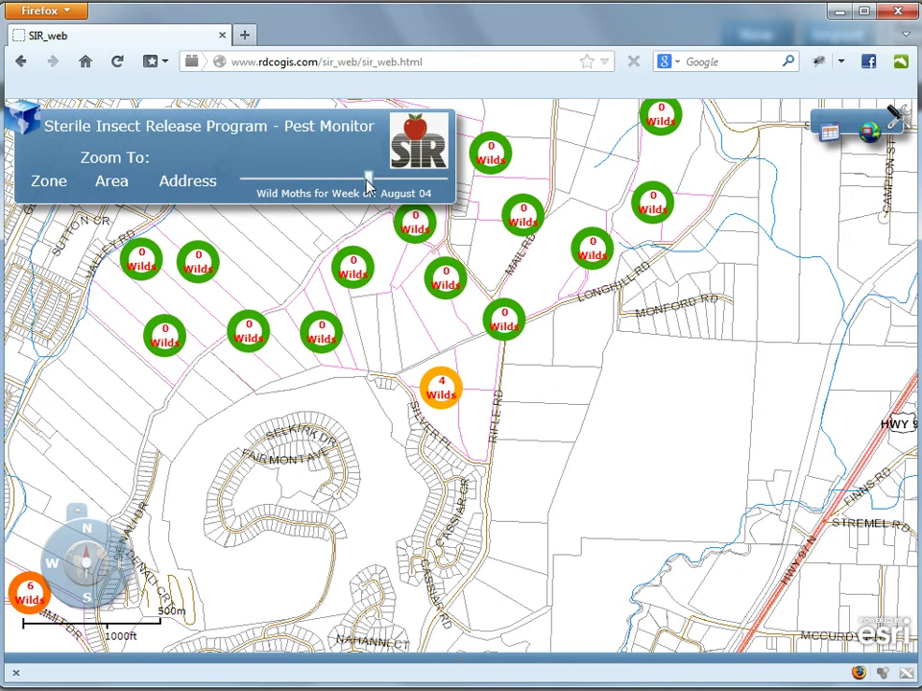
drag(367, 184, 272, 184)
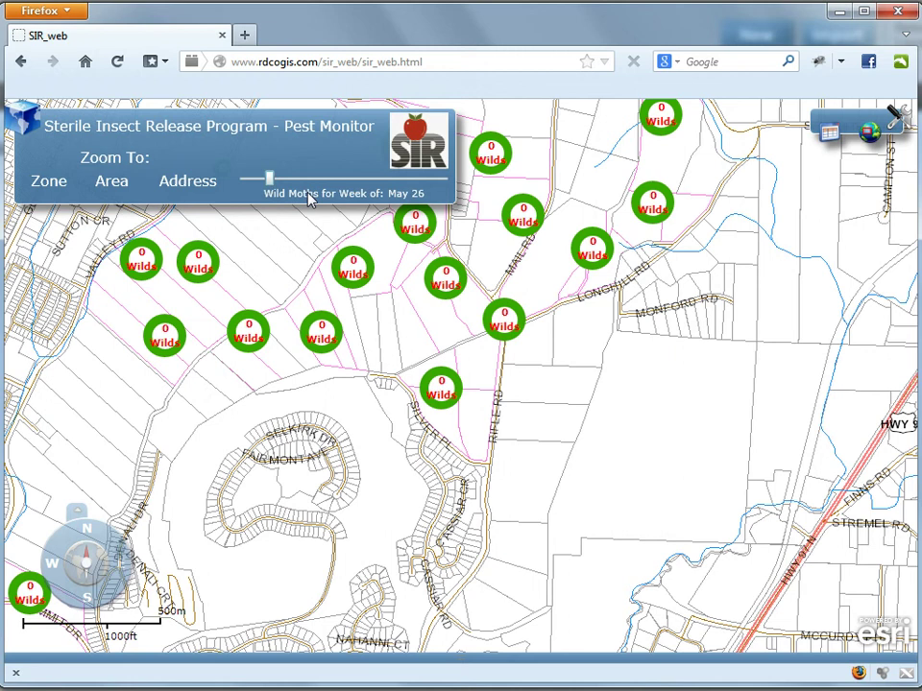
click(305, 198)
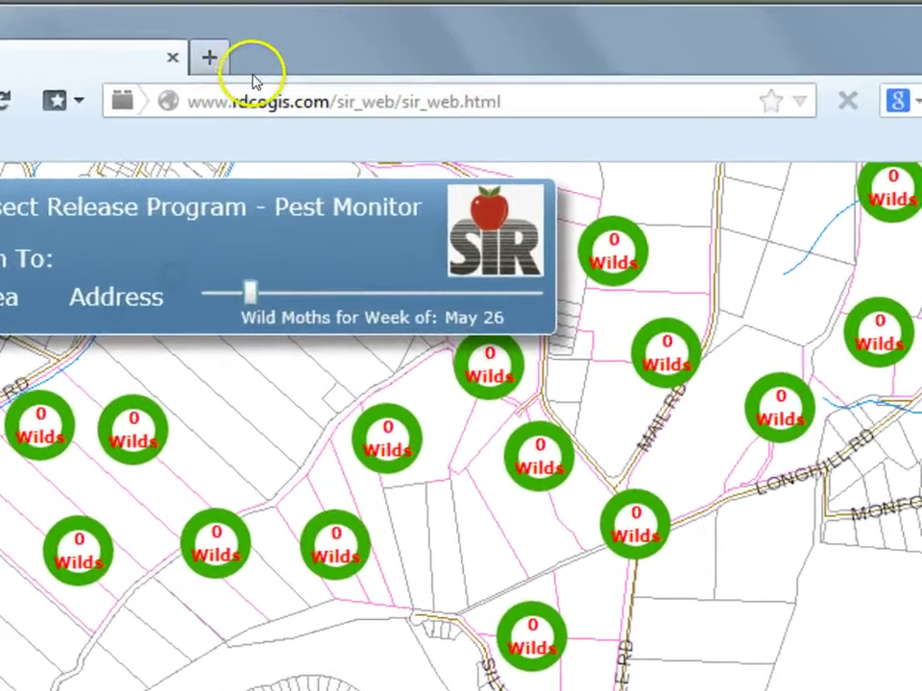
Load the OK SIR homepage by entering oksir.org in the address bar
click(242, 87)
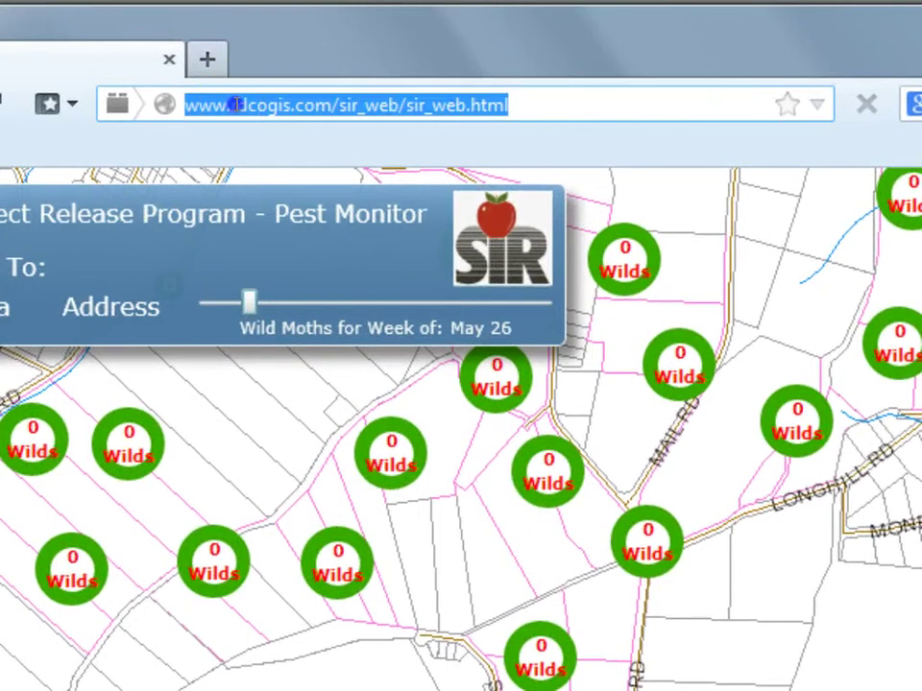
click(244, 89)
drag(234, 109, 656, 102)
text(oksir.org/)
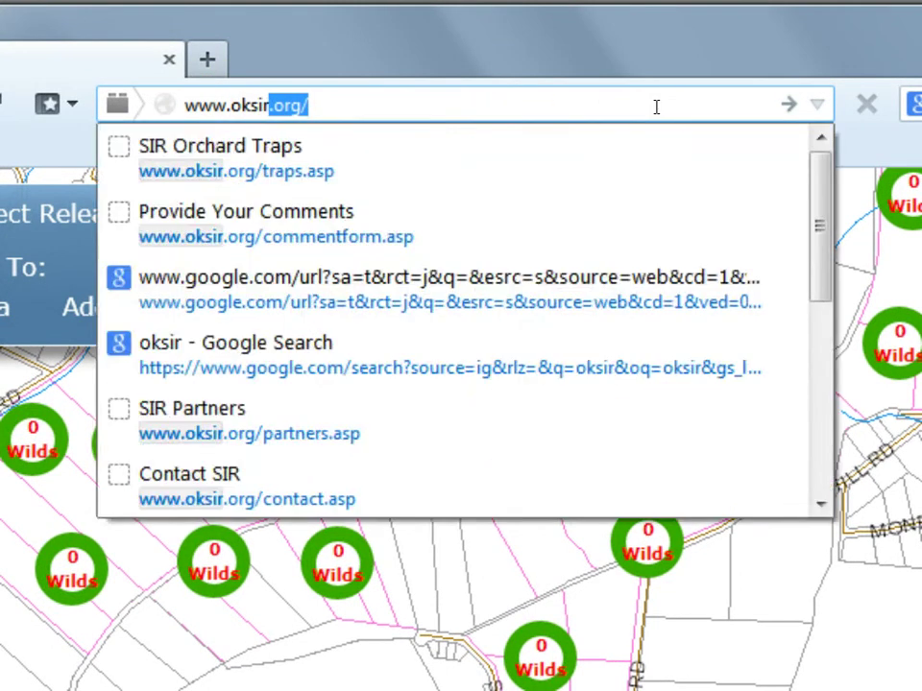
key(Return)
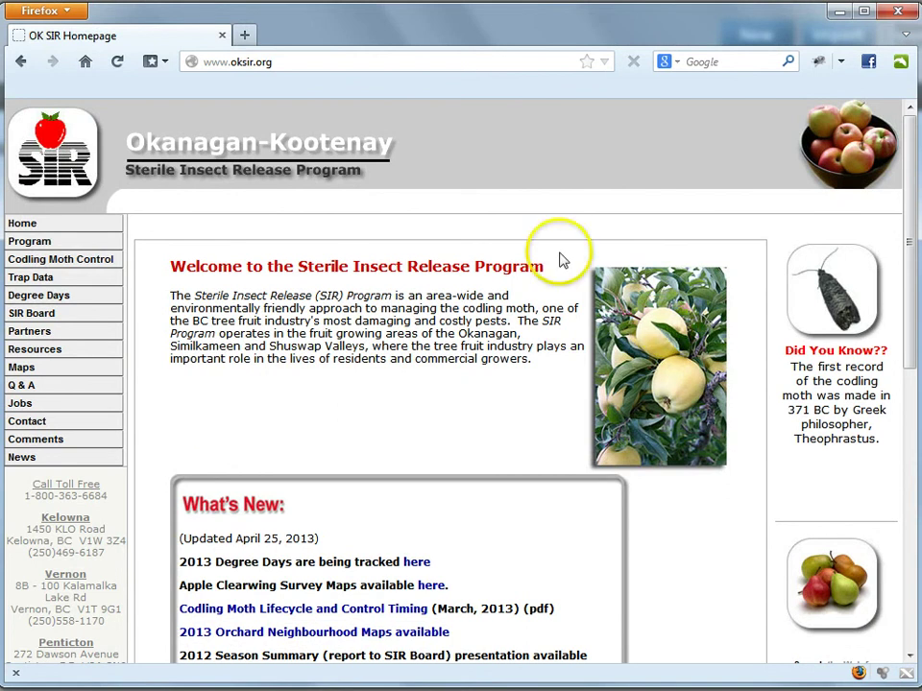
Look over the homepage, then go to the Contact SIR page
drag(910, 237, 914, 381)
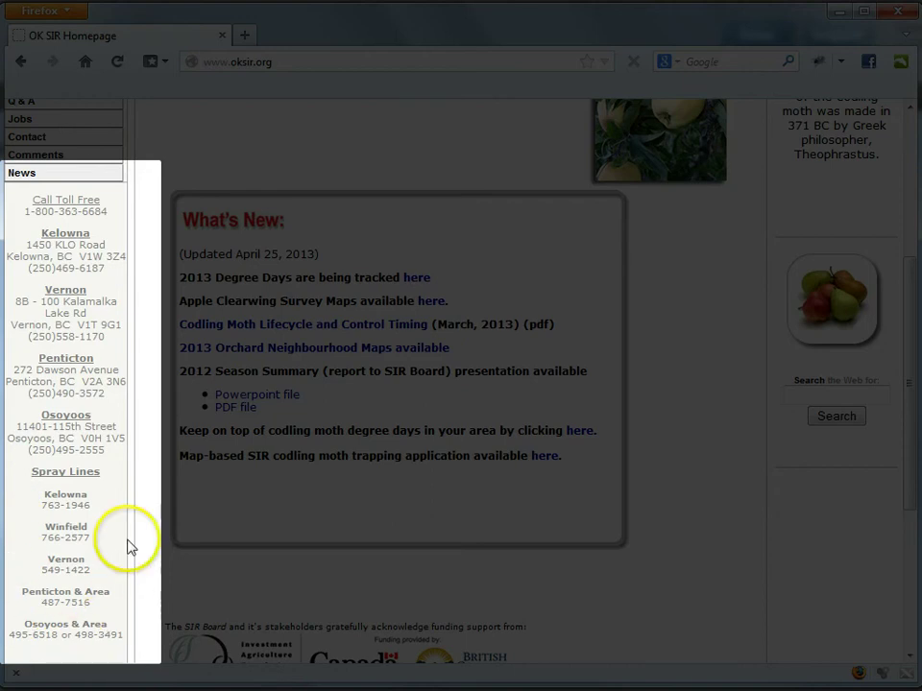
scroll(659, 433, up, 5)
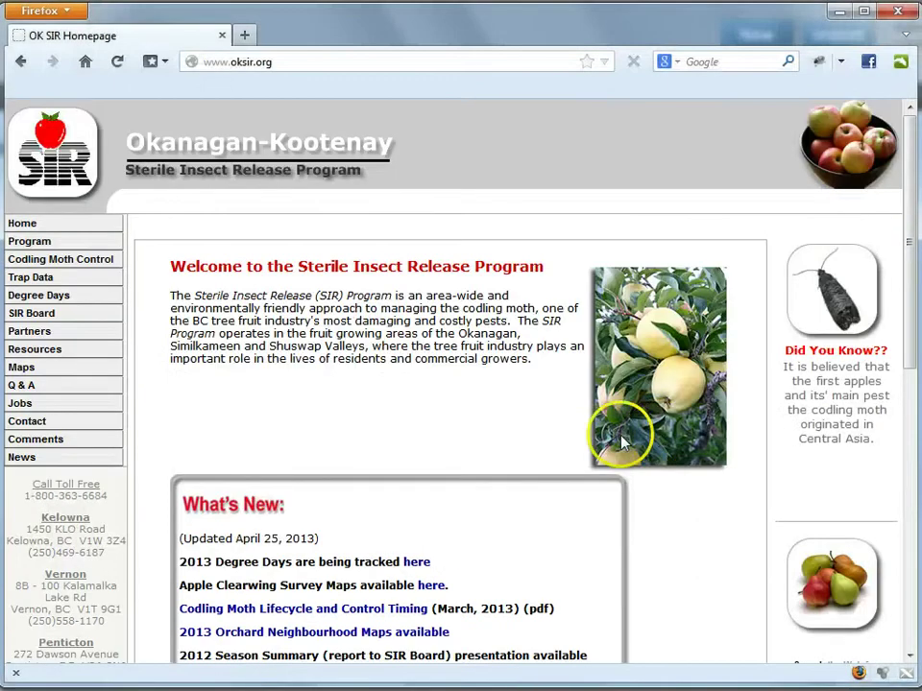
click(31, 421)
From the Contact SIR page, open the Provide Your Comments form and review its fields
scroll(427, 370, down, 2)
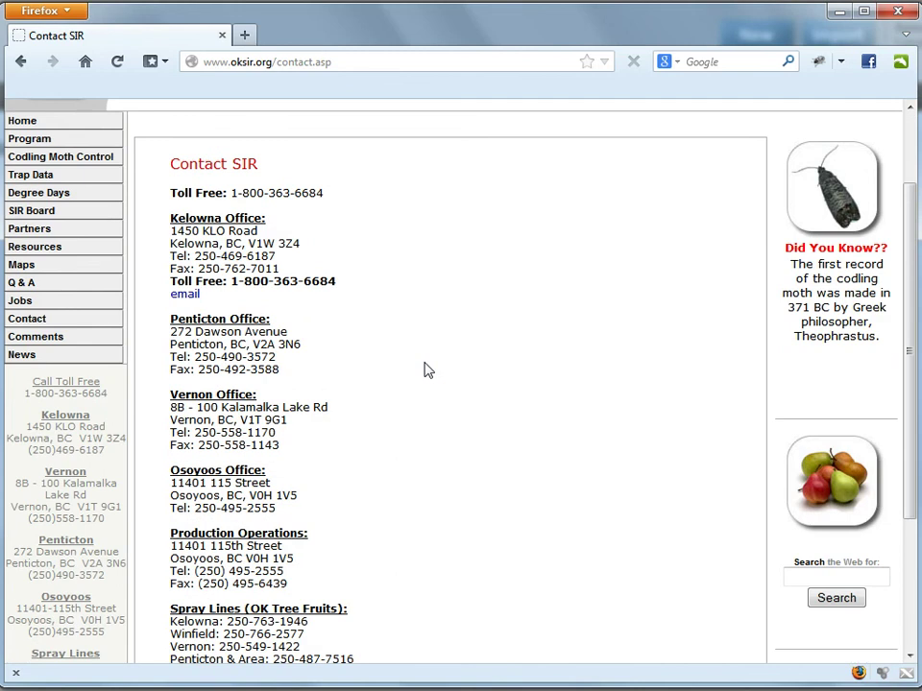
scroll(426, 370, down, 2)
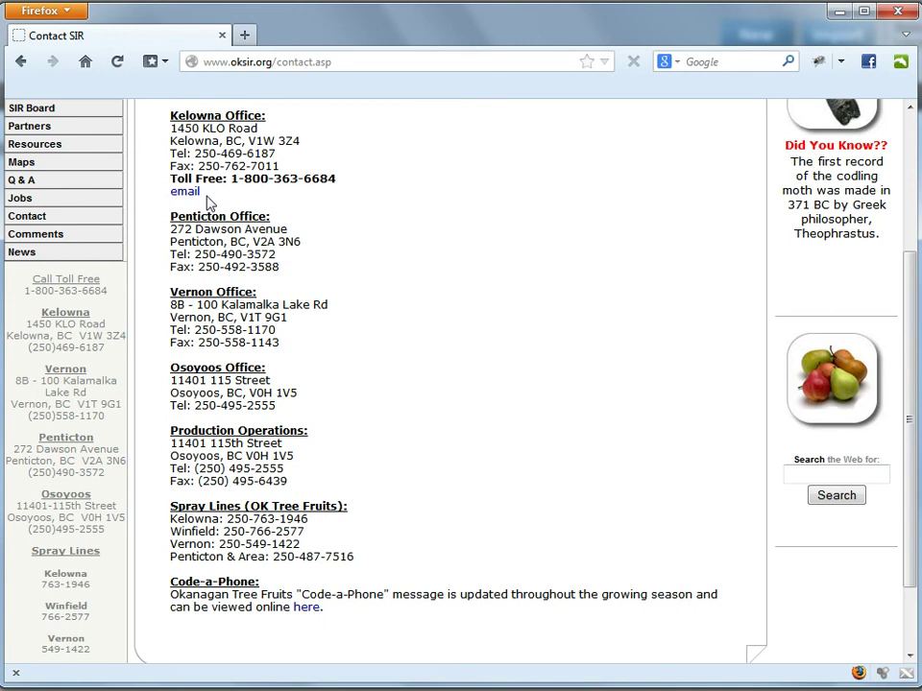
click(86, 240)
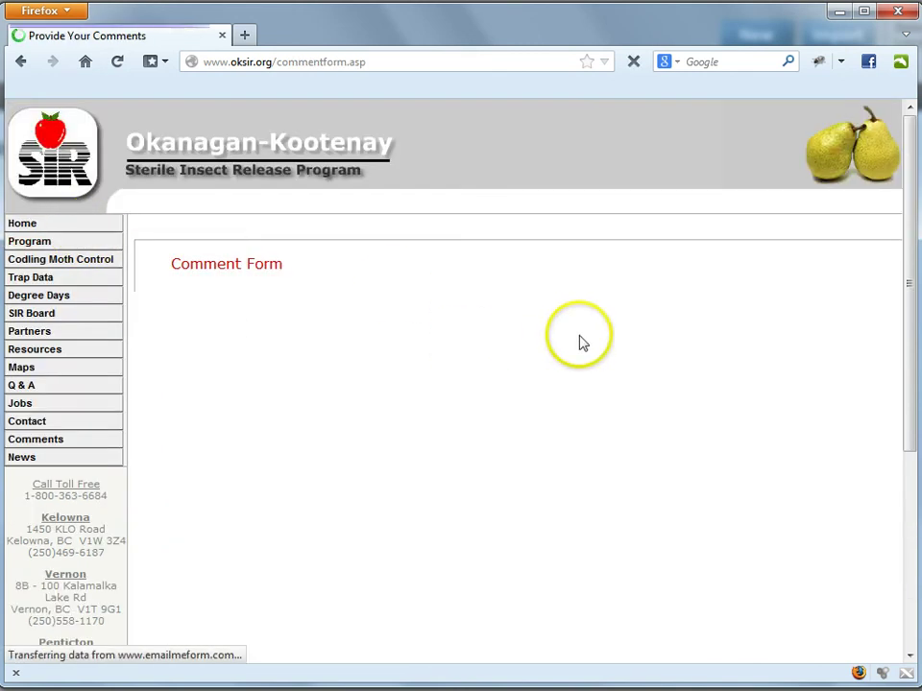
scroll(619, 338, down, 2)
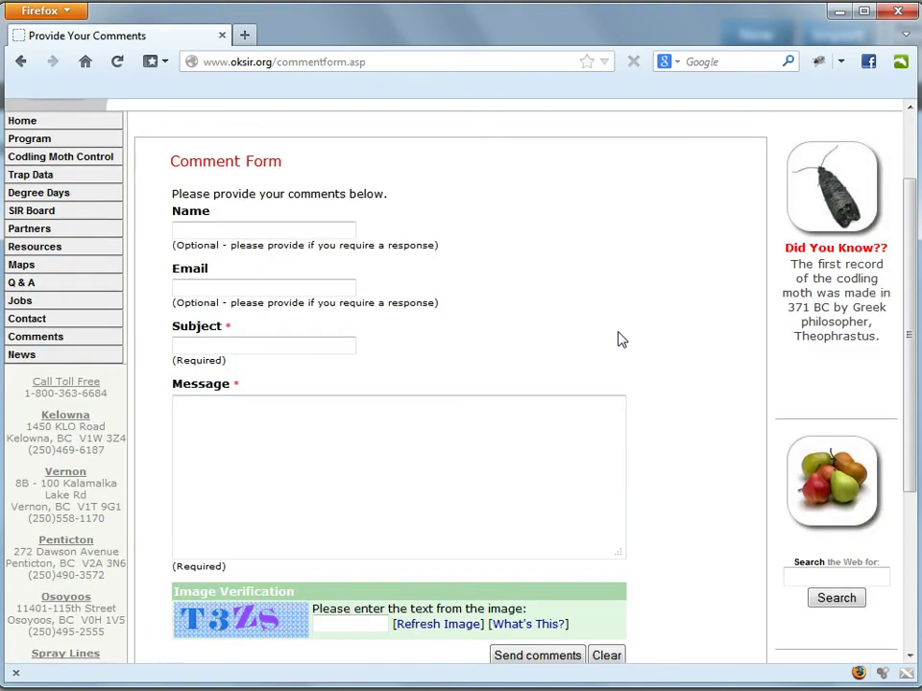
scroll(619, 338, down, 2)
click(654, 335)
scroll(658, 336, up, 2)
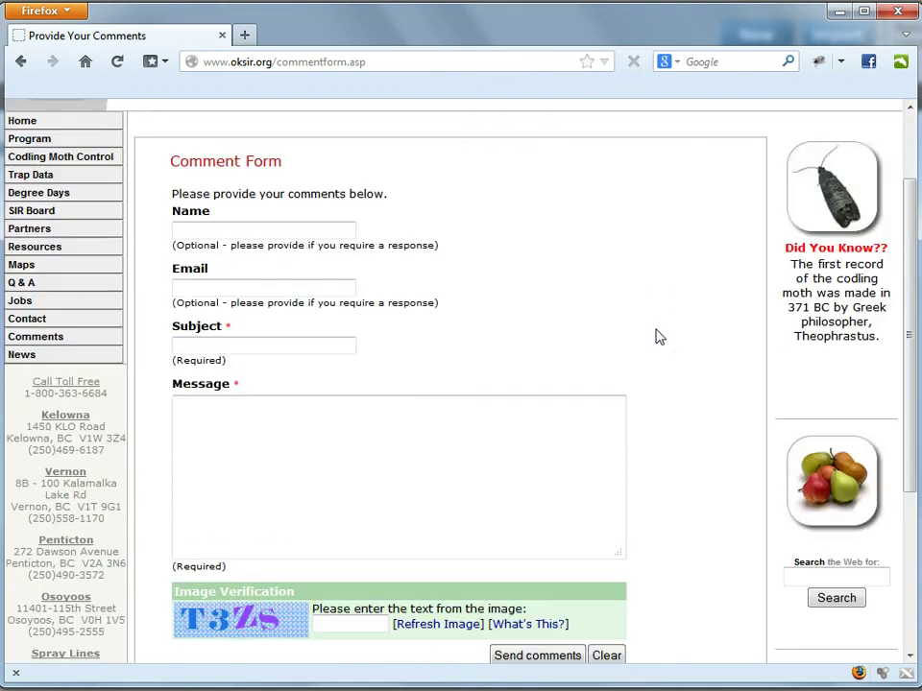